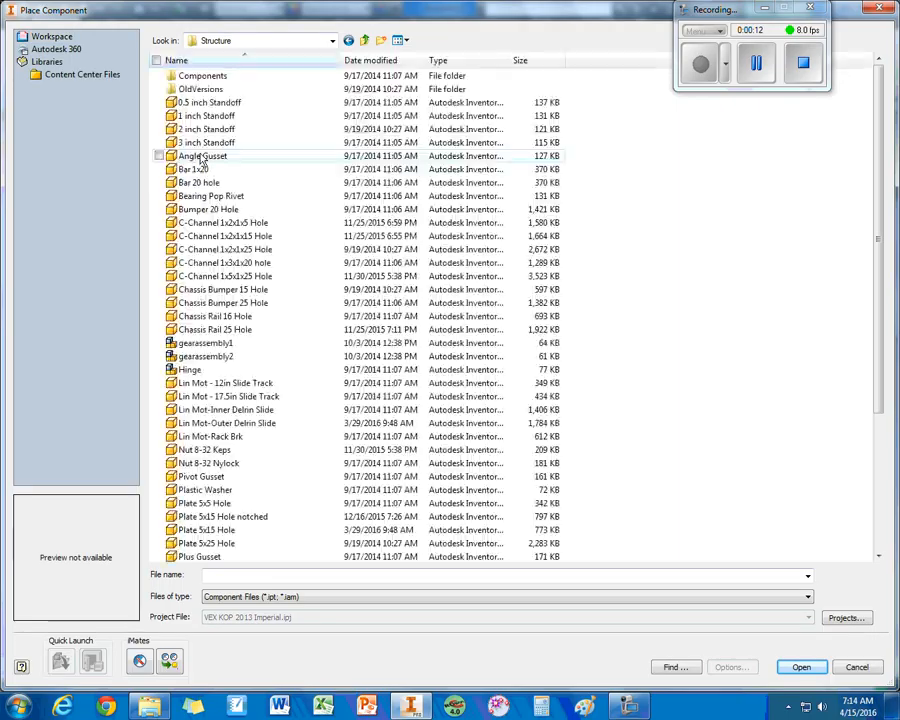
Place one C-Channel 1x3x1x20 hole part from the Structure folder in the assembly.
{"action": "left_click", "coordinate": [222, 262]}
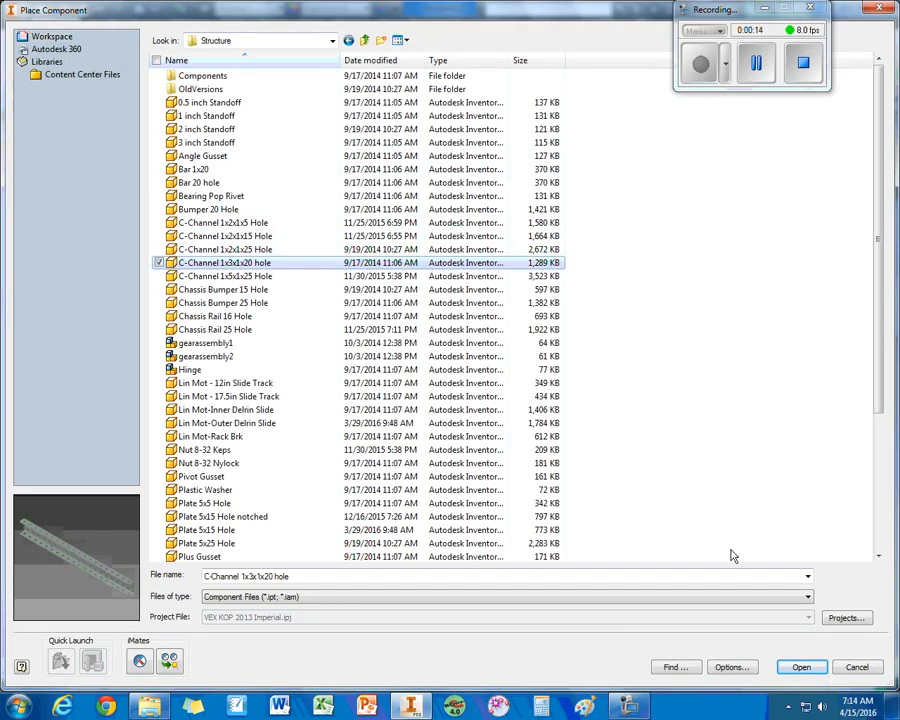
{"action": "left_click", "coordinate": [801, 667]}
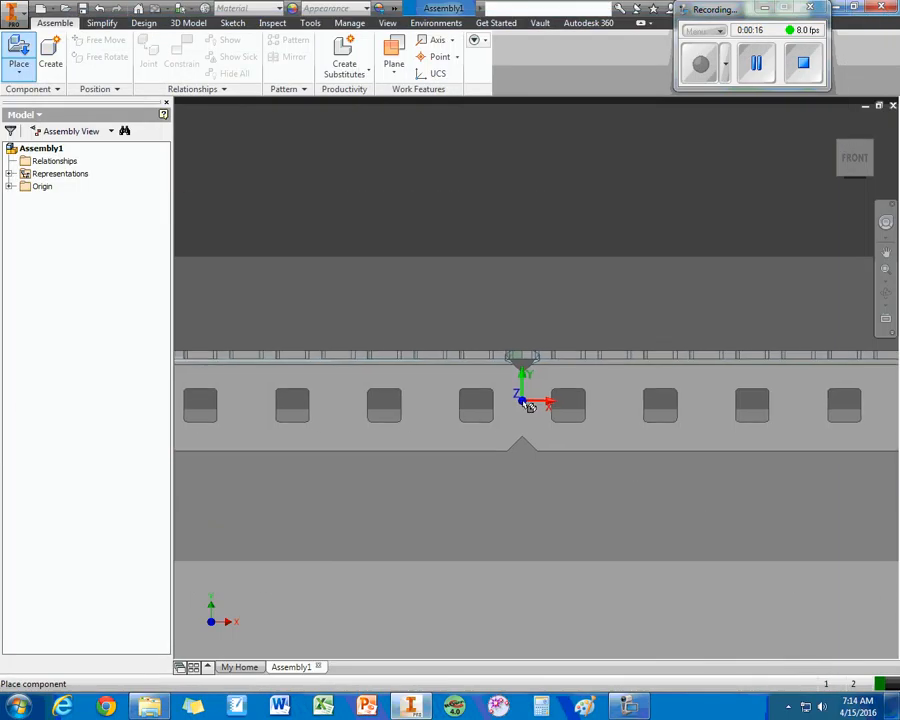
{"action": "left_click", "coordinate": [529, 405]}
{"action": "key", "text": "Escape"}
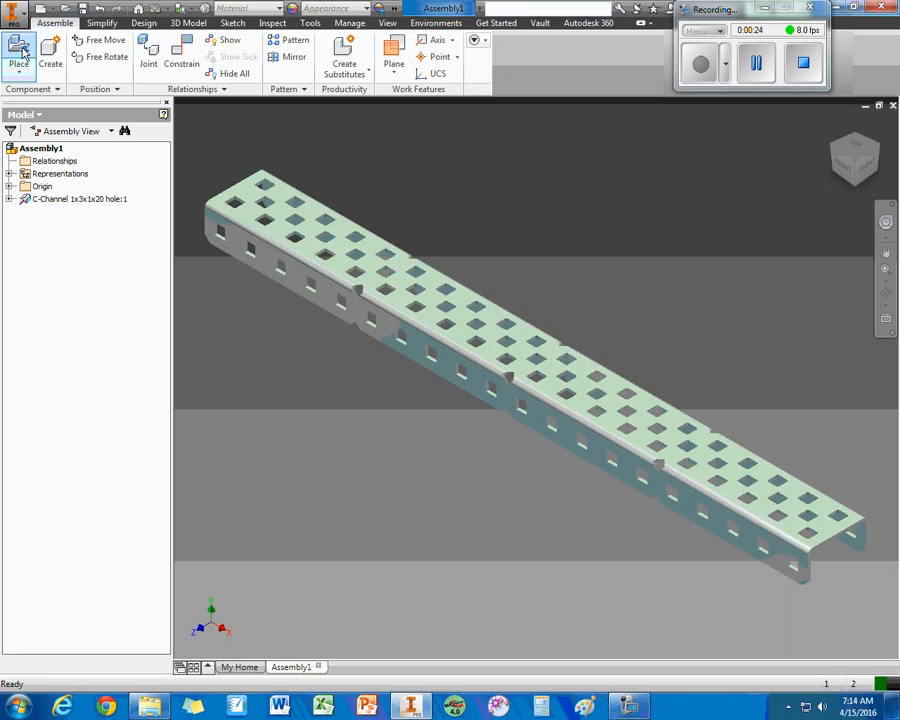
Load the Bearing Flat part from the Motion folder of the Imperial parts library for placement.
{"action": "left_click", "coordinate": [20, 55]}
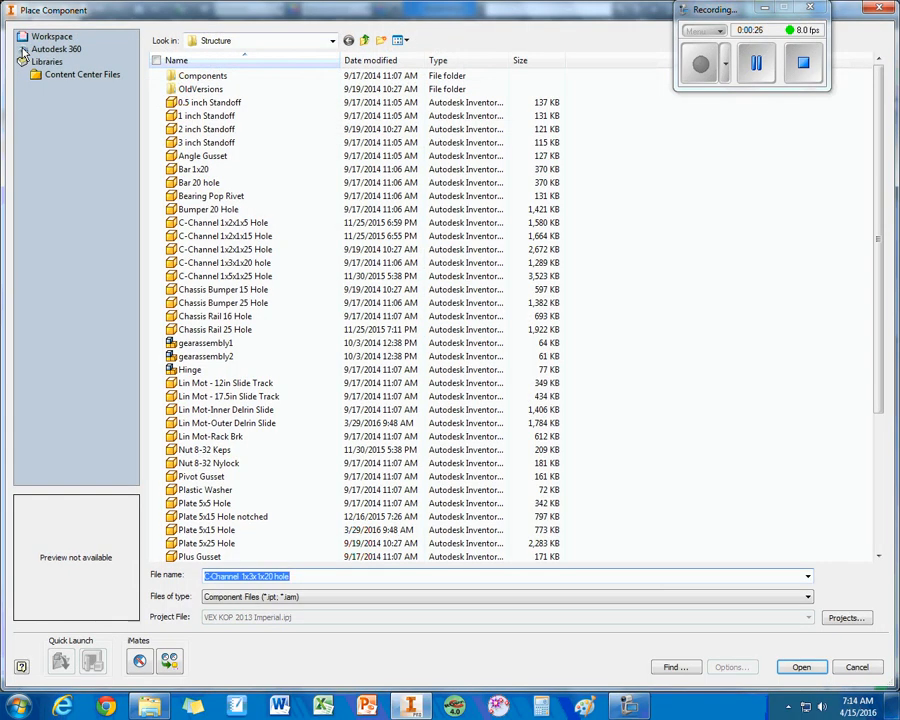
{"action": "left_click", "coordinate": [333, 41]}
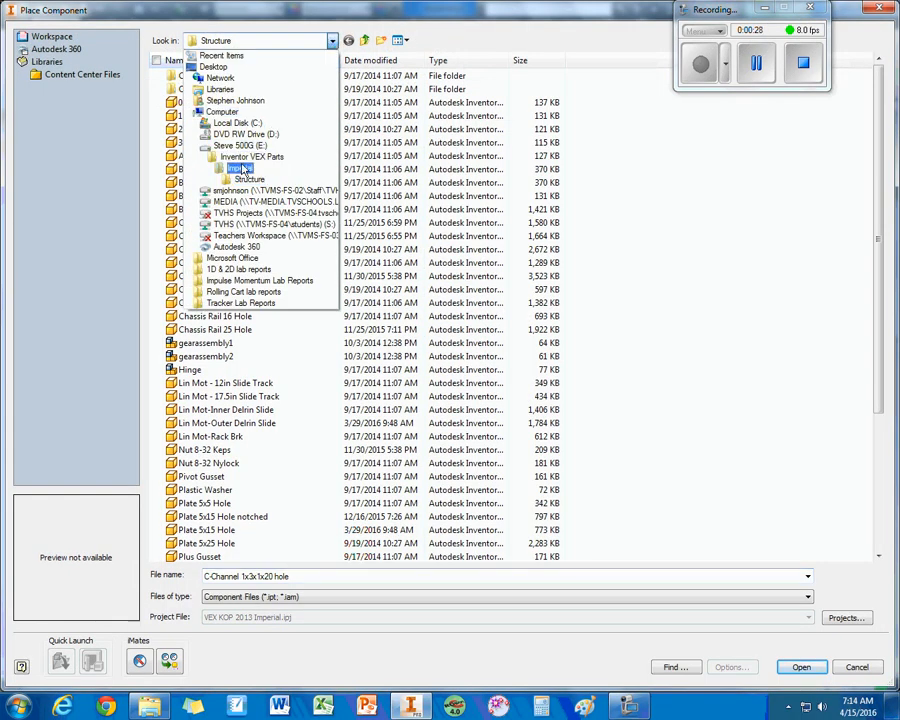
{"action": "left_click", "coordinate": [212, 172]}
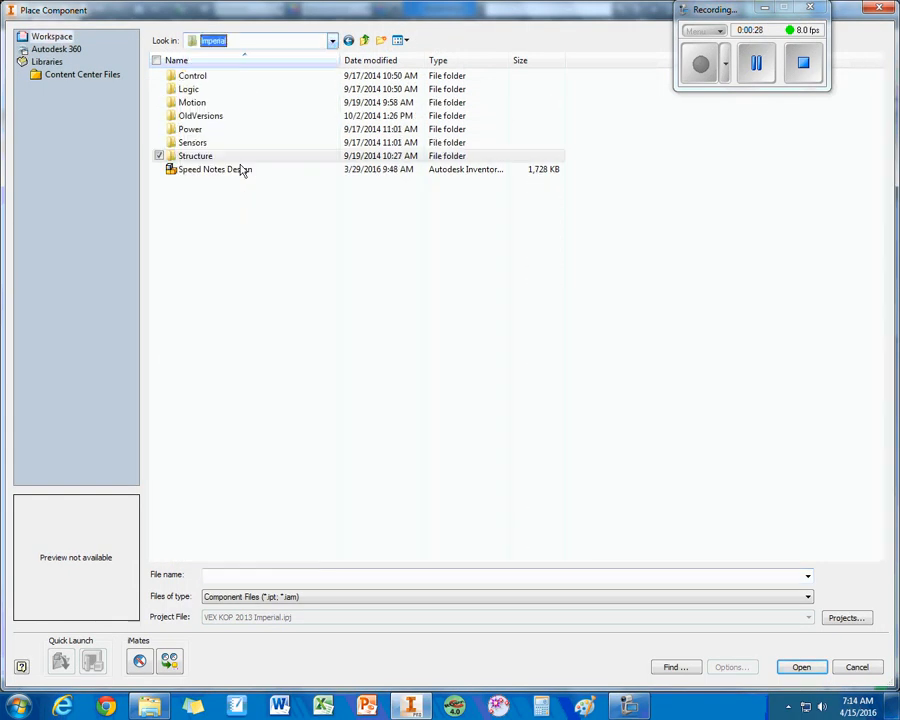
{"action": "left_click", "coordinate": [198, 106]}
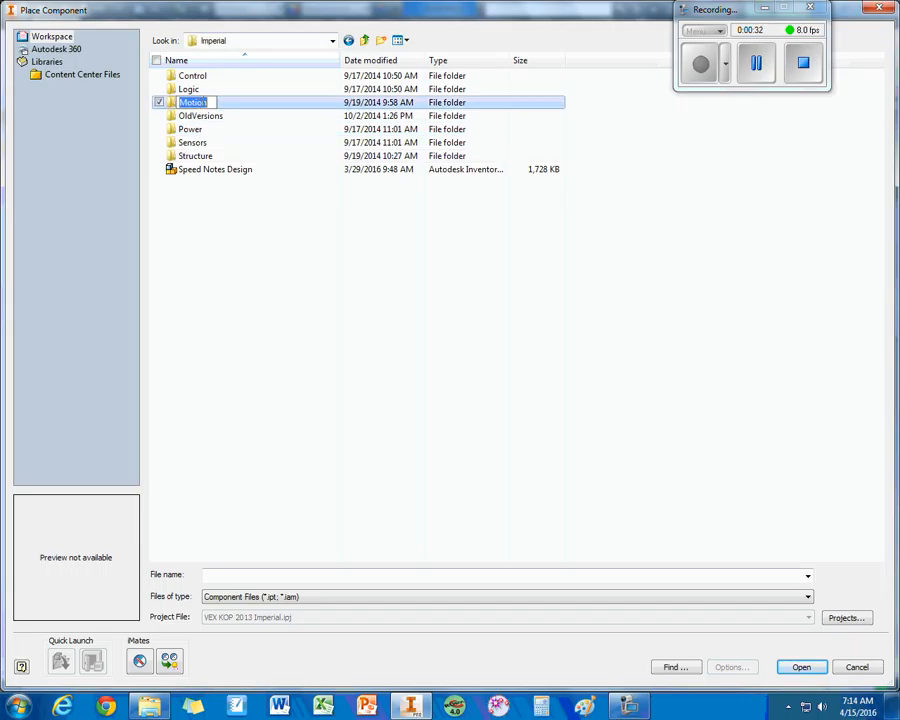
{"action": "double_click", "coordinate": [200, 104]}
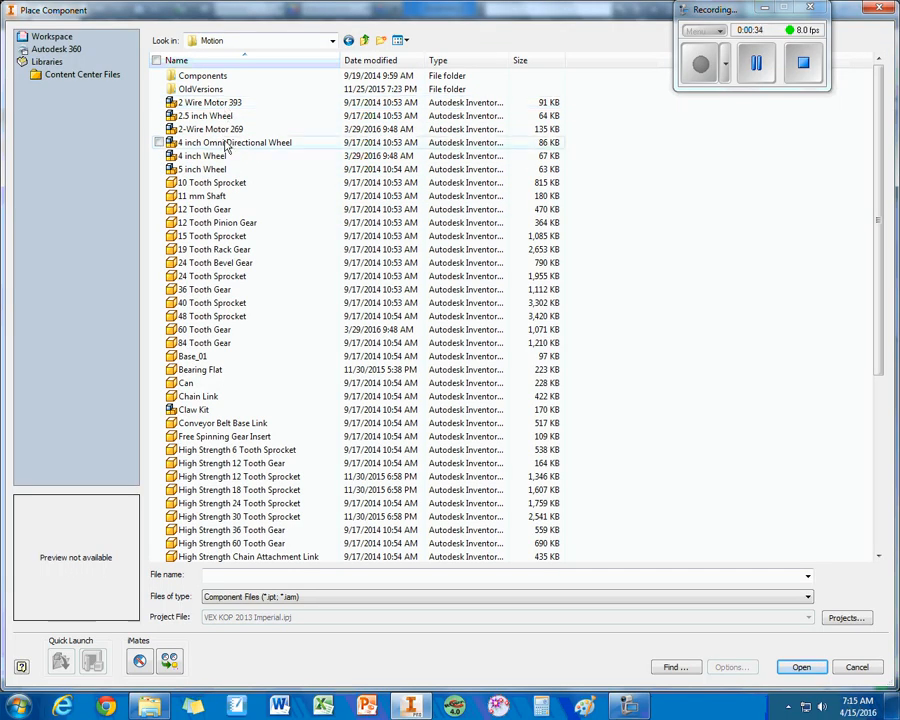
{"action": "left_click", "coordinate": [215, 372]}
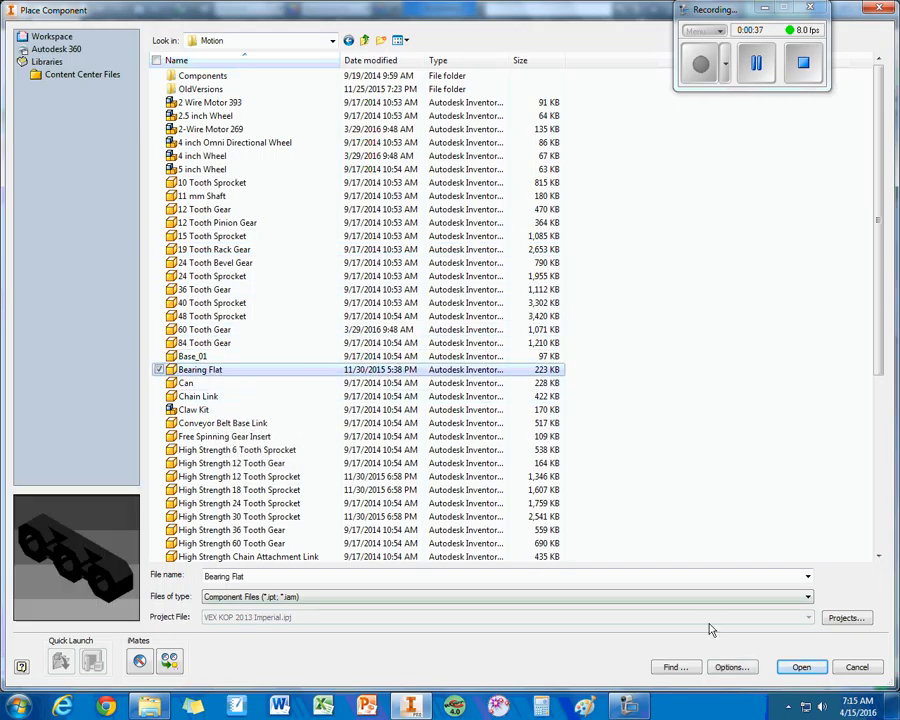
{"action": "left_click", "coordinate": [801, 667]}
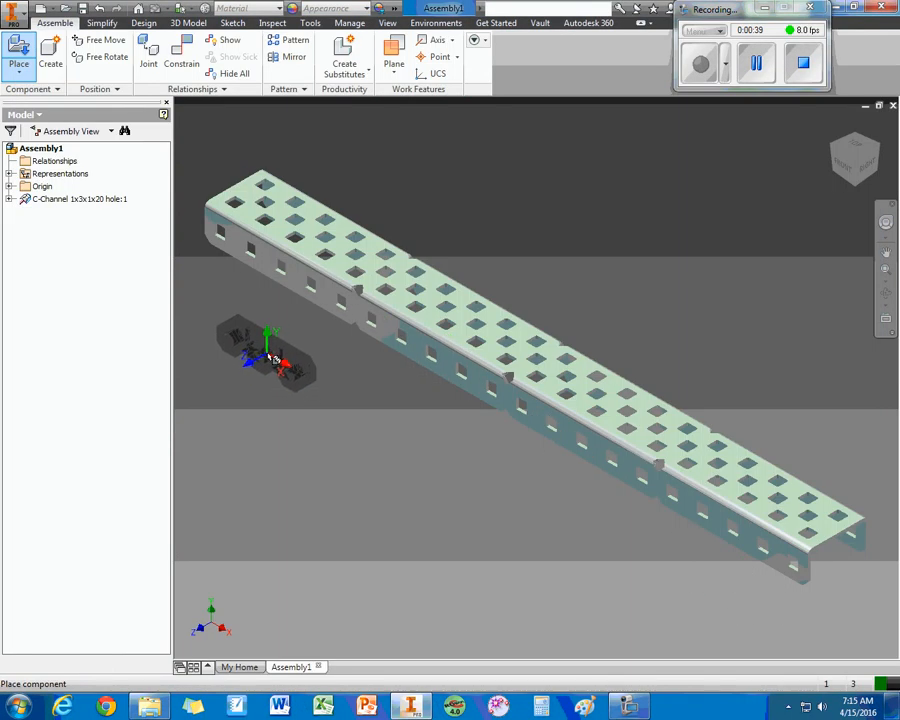
Rotate the Bearing Flat 90° about X and place two copies beside the C-channel.
{"action": "right_click", "coordinate": [268, 357]}
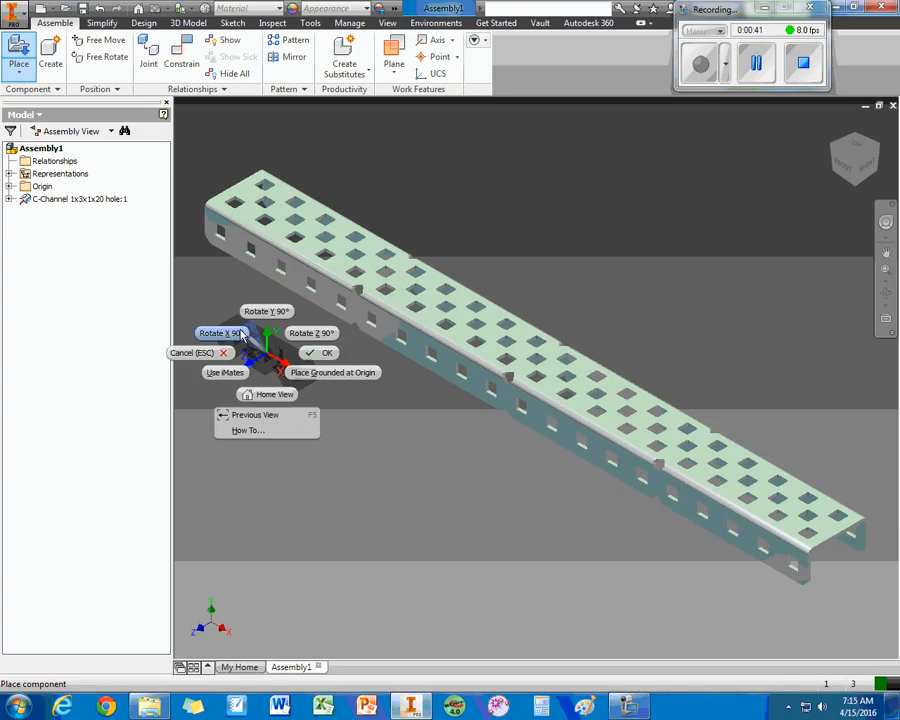
{"action": "left_click", "coordinate": [221, 333]}
{"action": "left_click", "coordinate": [249, 312]}
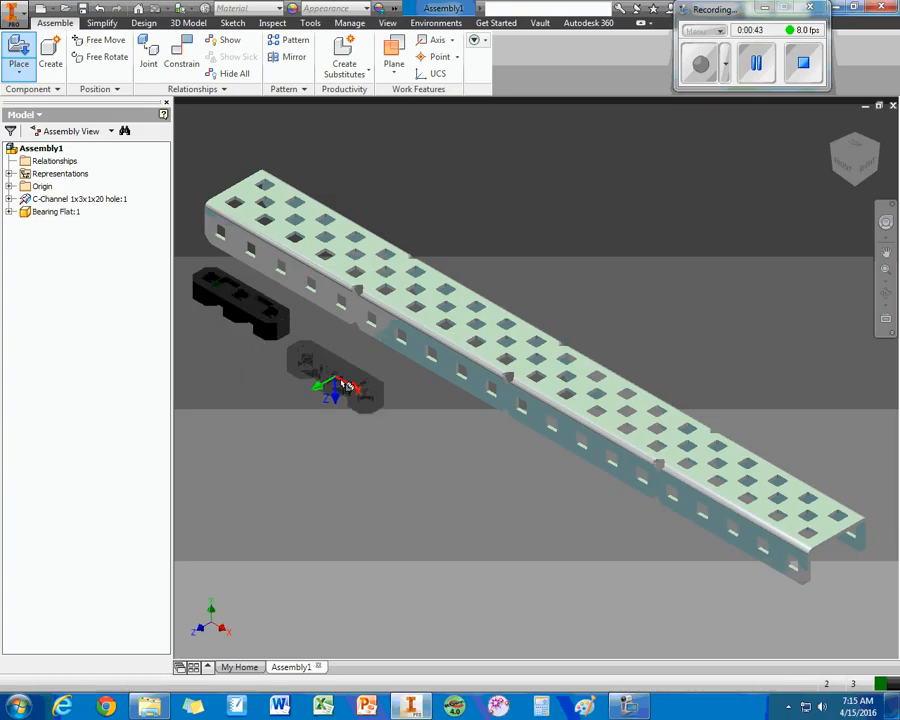
{"action": "left_click", "coordinate": [364, 396]}
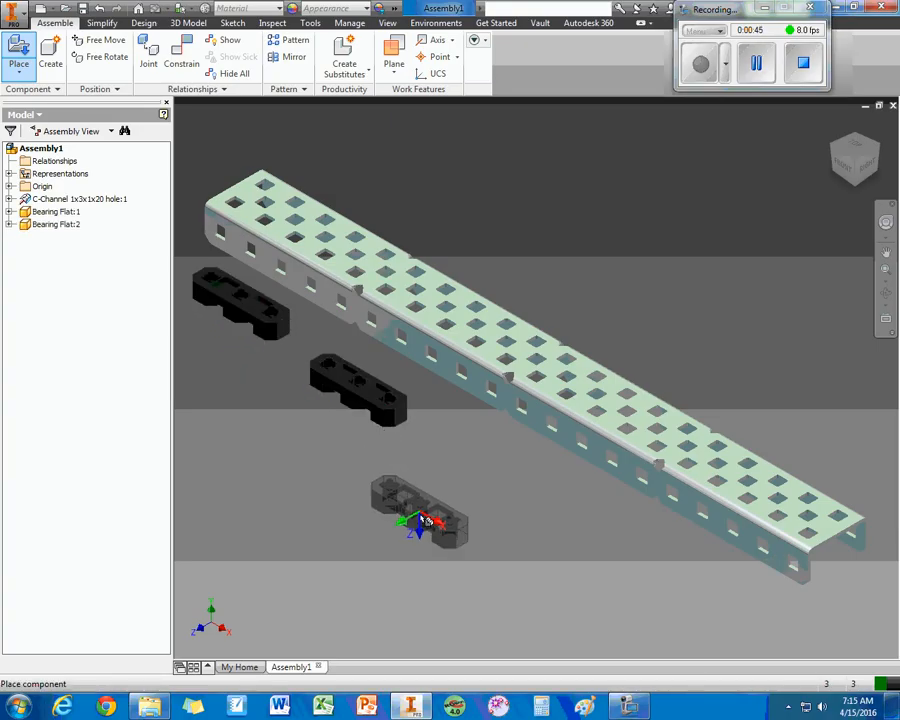
{"action": "right_click", "coordinate": [412, 526]}
{"action": "left_click", "coordinate": [464, 526]}
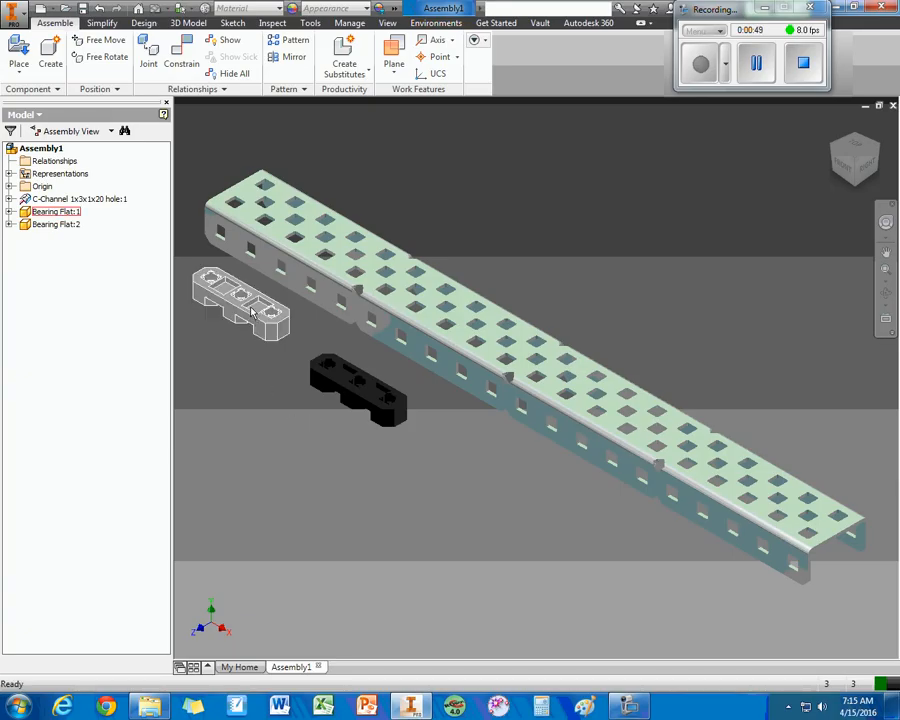
Mate the flat face of the first Bearing Flat to the C-channel's wide outer face.
{"action": "key", "text": "c"}
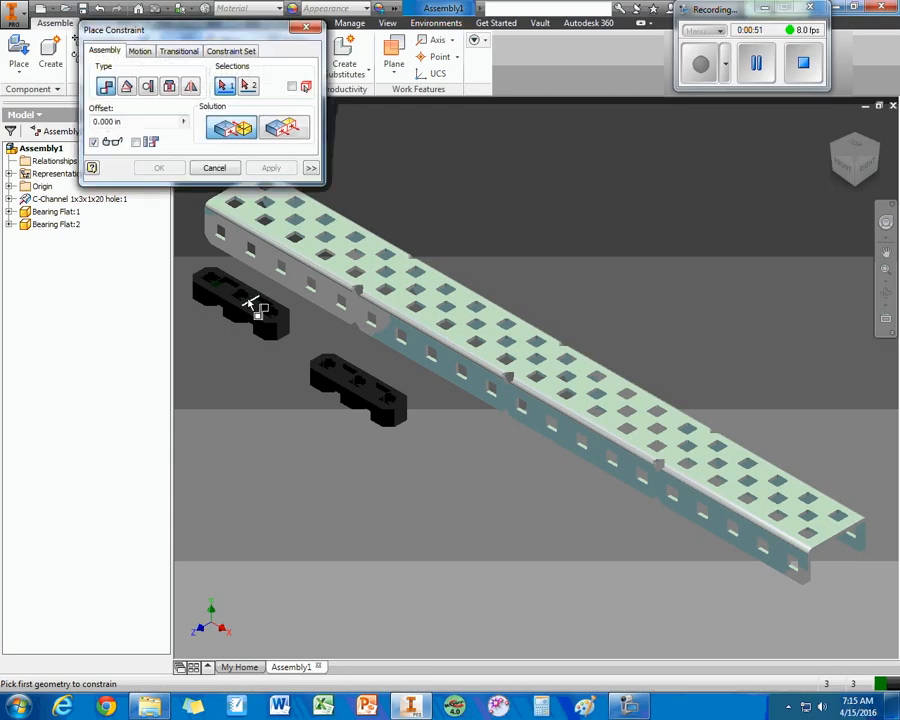
{"action": "scroll", "coordinate": [253, 303], "scroll_direction": "up", "scroll_amount": 5}
{"action": "left_click", "coordinate": [310, 307]}
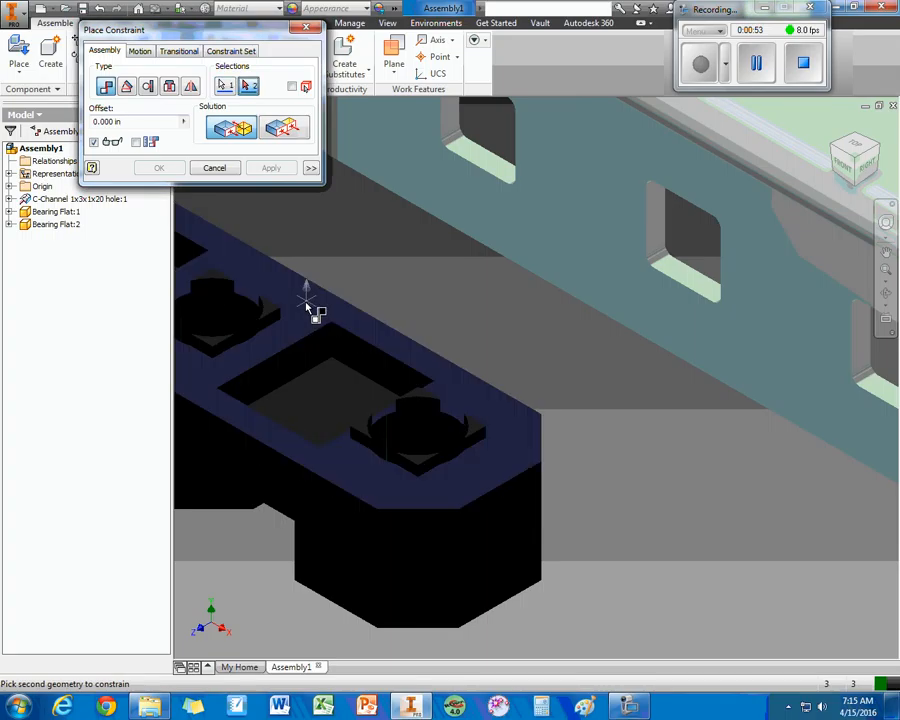
{"action": "scroll", "coordinate": [310, 307], "scroll_direction": "down", "scroll_amount": 5}
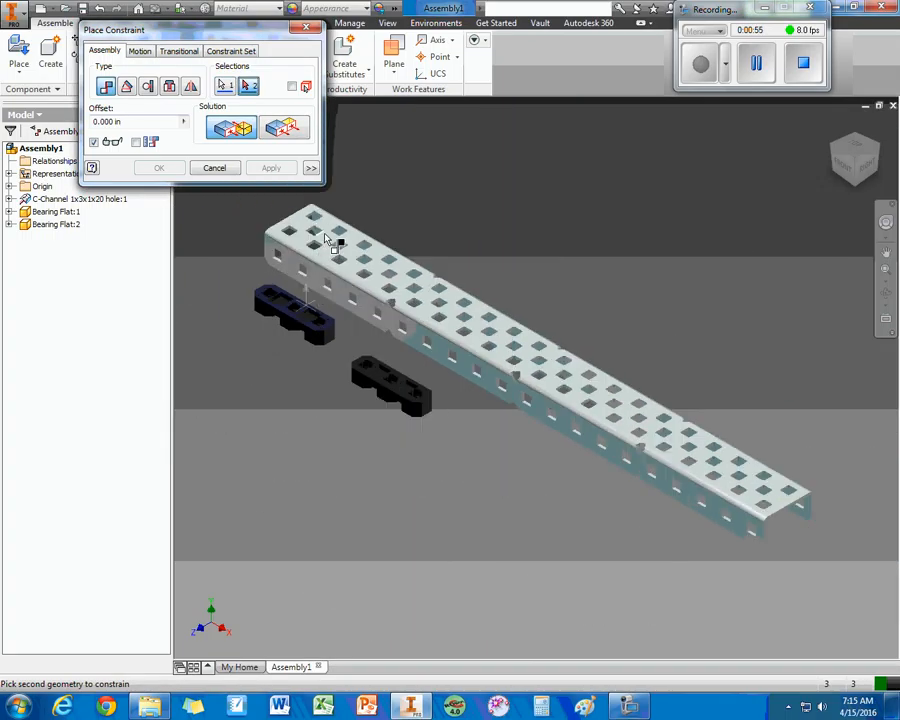
{"action": "scroll", "coordinate": [333, 241], "scroll_direction": "up", "scroll_amount": 6}
{"action": "left_click", "coordinate": [346, 268]}
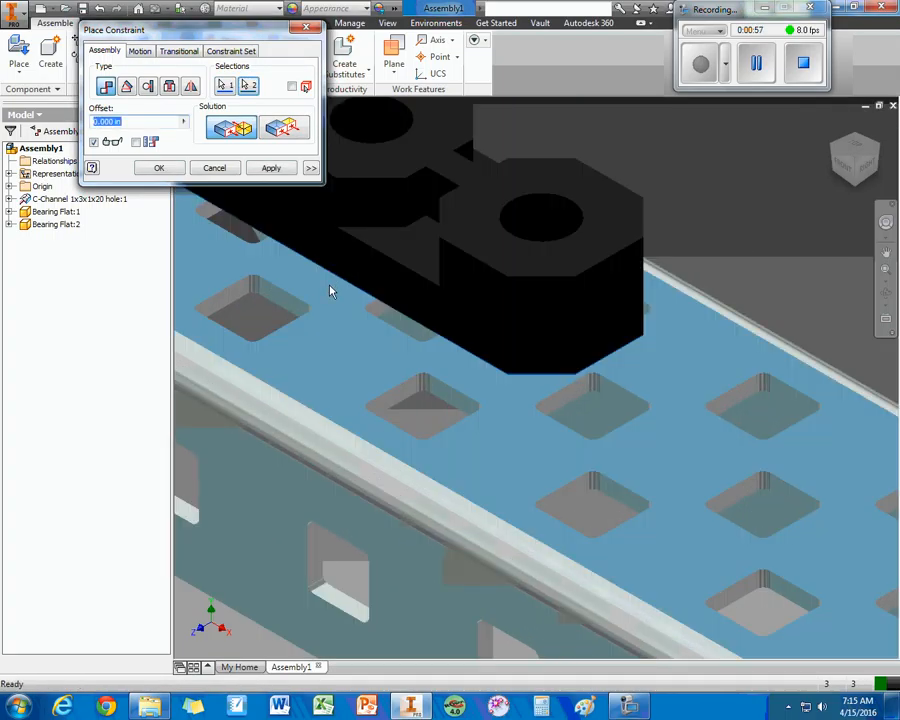
{"action": "scroll", "coordinate": [331, 292], "scroll_direction": "down", "scroll_amount": 5}
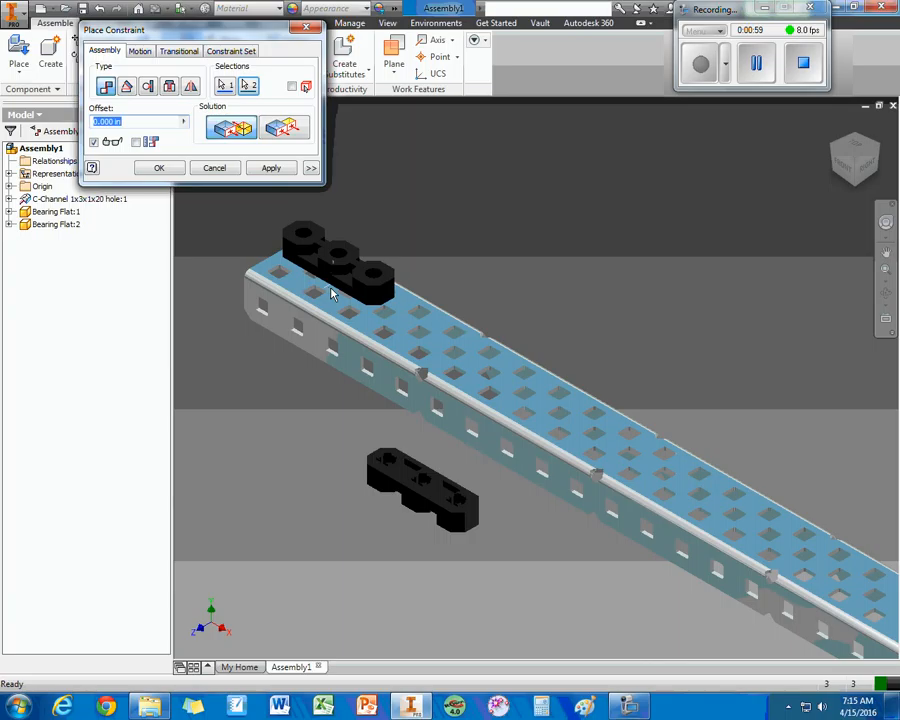
{"action": "left_click", "coordinate": [271, 167]}
Mate the second Bearing Flat's flat face to the C-channel's wide outer face and finish constraining.
{"action": "scroll", "coordinate": [395, 465], "scroll_direction": "up", "scroll_amount": 6}
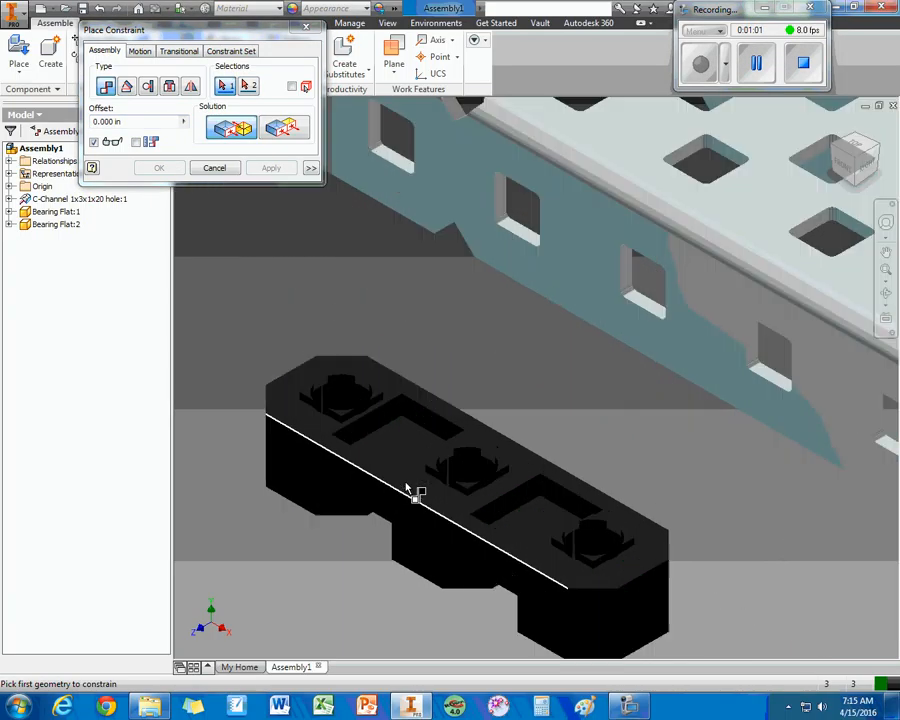
{"action": "left_click", "coordinate": [426, 476]}
{"action": "scroll", "coordinate": [422, 477], "scroll_direction": "down", "scroll_amount": 6}
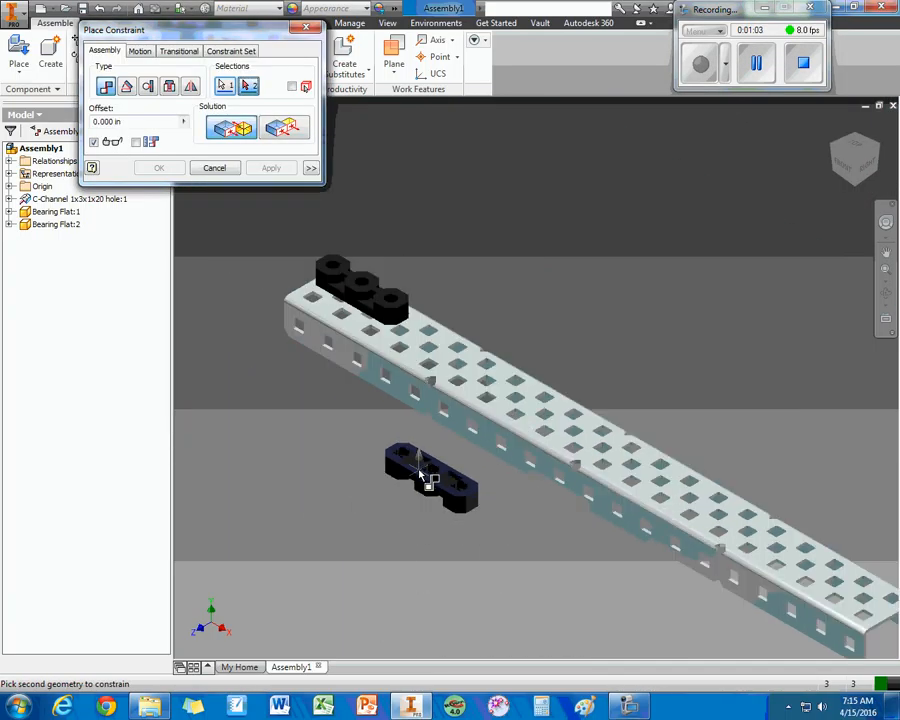
{"action": "left_click", "coordinate": [446, 362]}
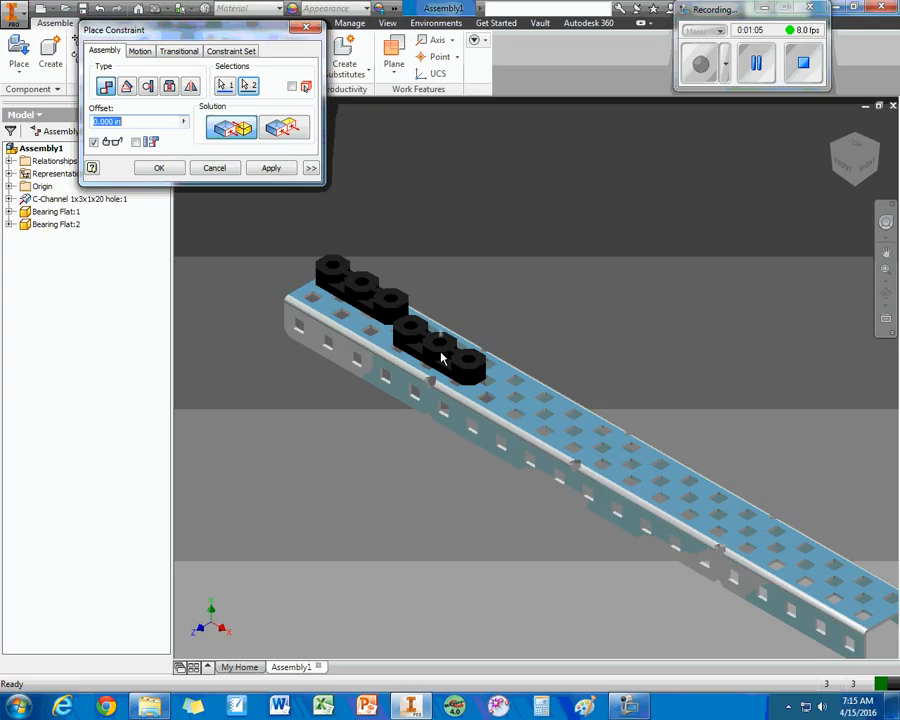
{"action": "left_click", "coordinate": [271, 168]}
{"action": "left_click", "coordinate": [232, 168]}
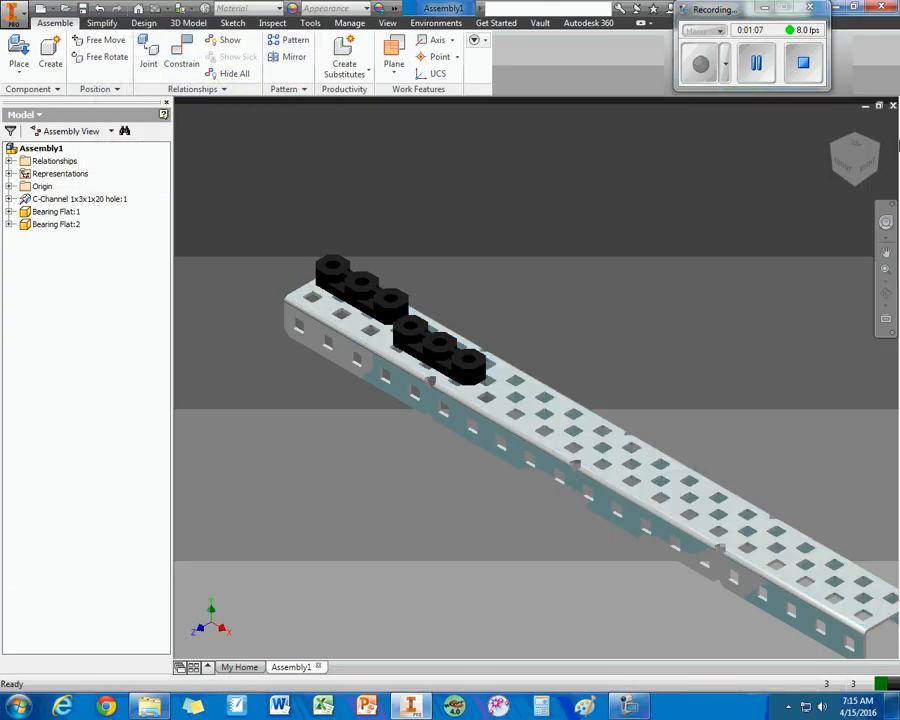
In the top view, move both Bearing Flats roughly over the C-channel's middle row of holes, one behind the other near its end.
{"action": "left_click", "coordinate": [858, 146]}
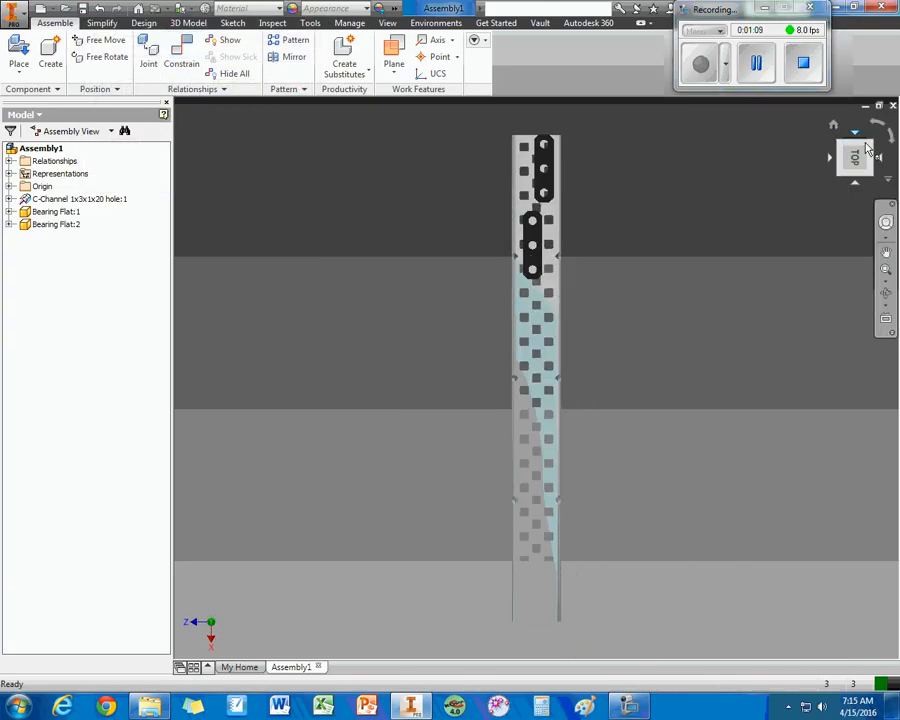
{"action": "left_click_drag", "start_coordinate": [535, 262], "coordinate": [537, 272]}
{"action": "left_click_drag", "start_coordinate": [545, 186], "coordinate": [545, 192]}
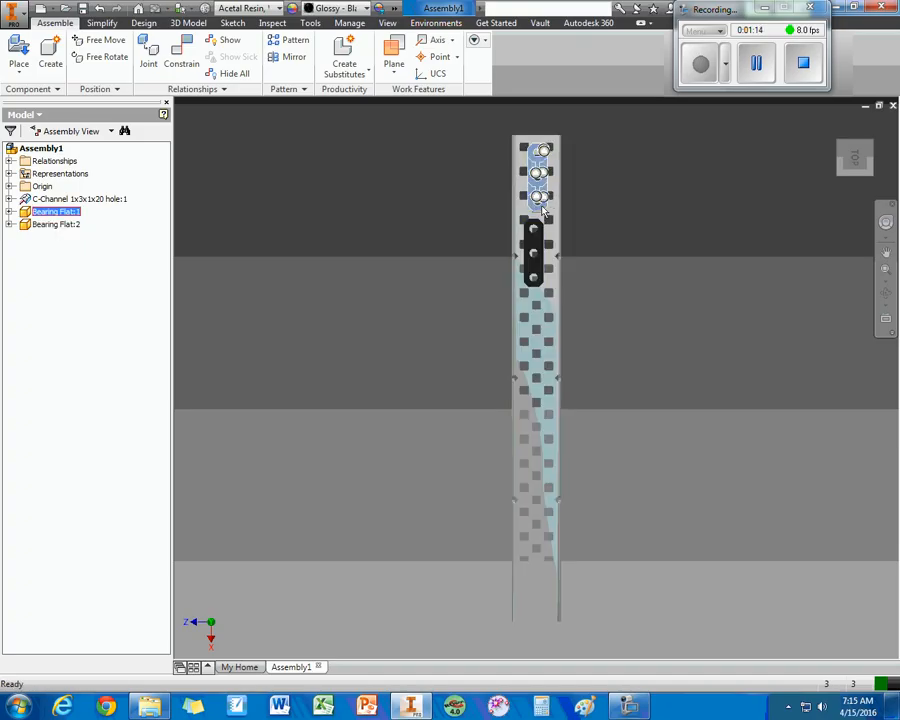
{"action": "left_click_drag", "start_coordinate": [541, 247], "coordinate": [541, 269]}
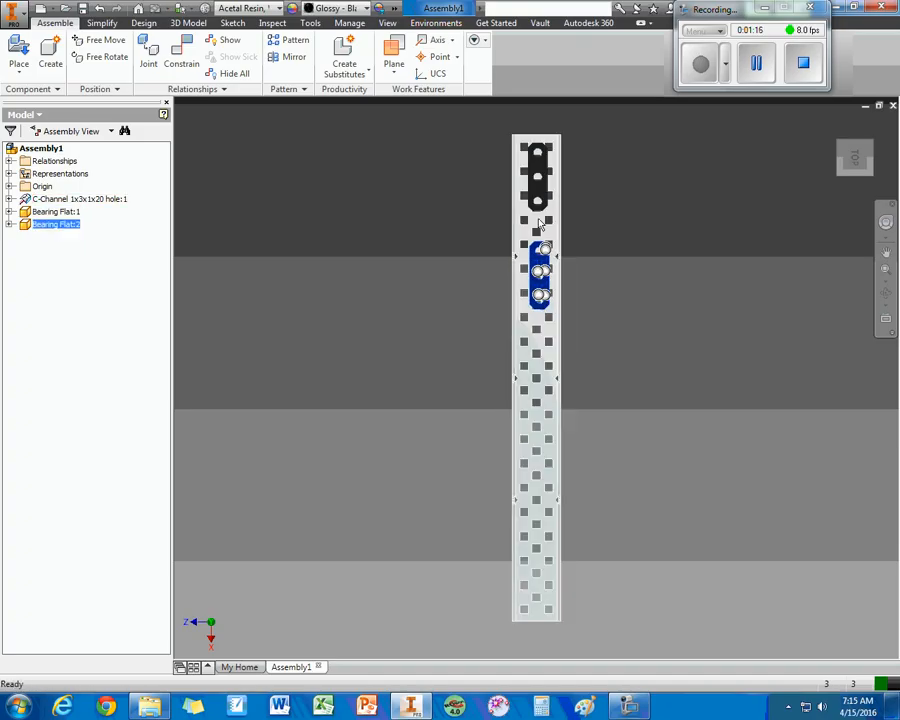
{"action": "left_click_drag", "start_coordinate": [540, 197], "coordinate": [540, 203]}
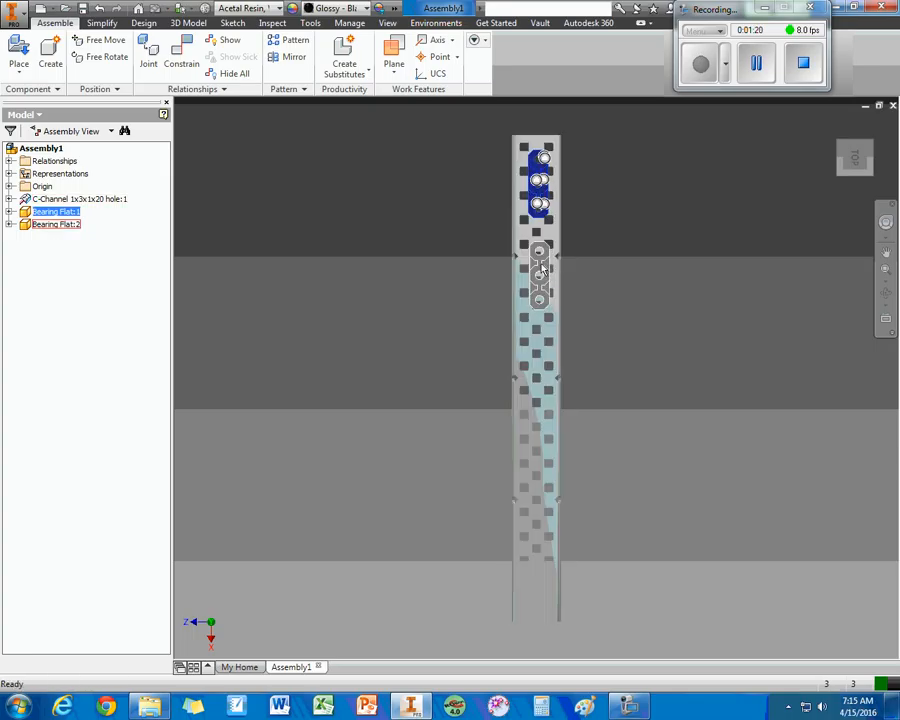
{"action": "left_click_drag", "start_coordinate": [540, 268], "coordinate": [540, 265]}
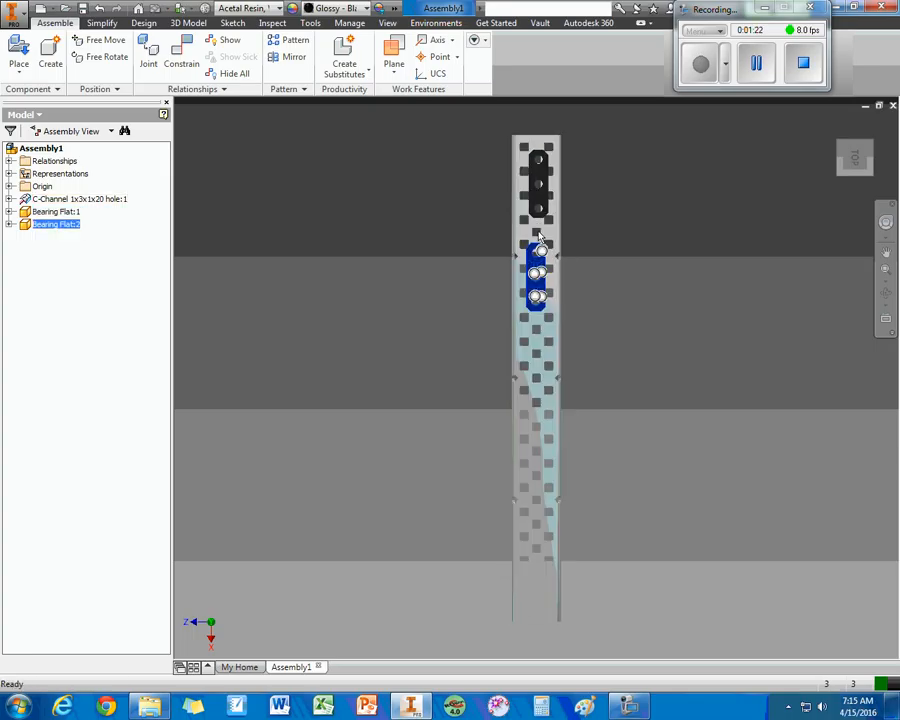
{"action": "left_click", "coordinate": [611, 243]}
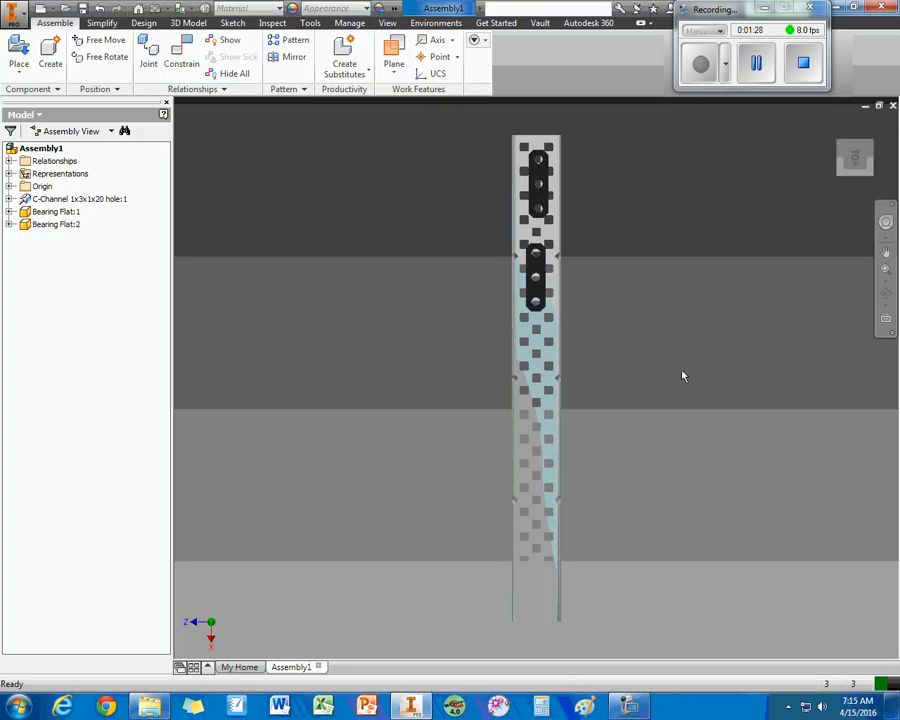
From the channel's underside, constrain the first Bearing Flat's middle hole tangent to the +X wall of its square hole with a small offset.
{"action": "left_click", "coordinate": [862, 135]}
{"action": "left_click_drag", "start_coordinate": [412, 382], "coordinate": [429, 265]}
{"action": "key", "text": "Escape"}
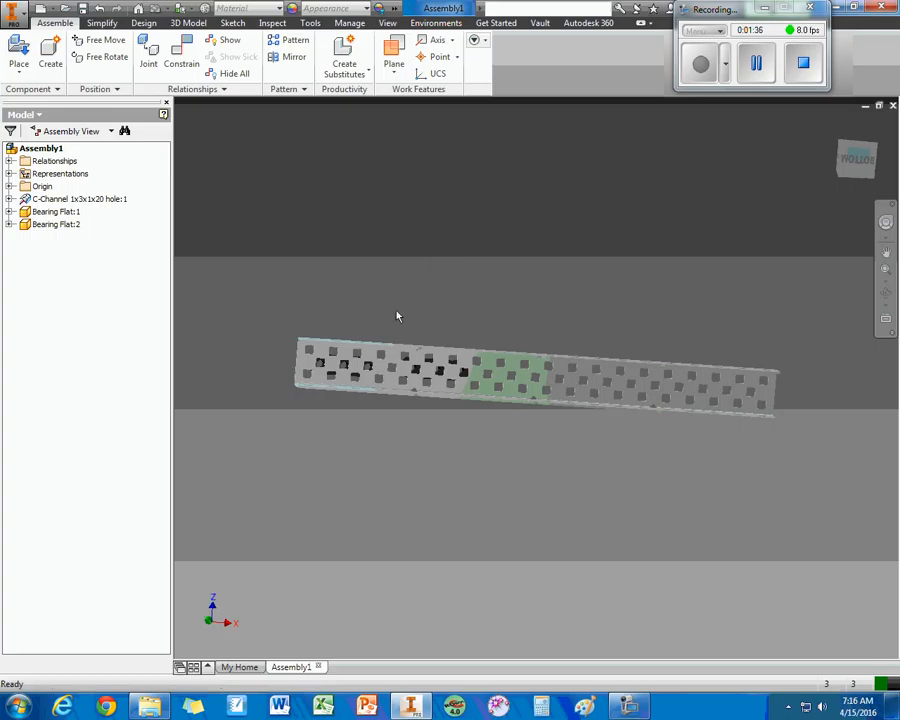
{"action": "scroll", "coordinate": [316, 322], "scroll_direction": "up", "scroll_amount": 10}
{"action": "scroll", "coordinate": [318, 320], "scroll_direction": "down", "scroll_amount": 5}
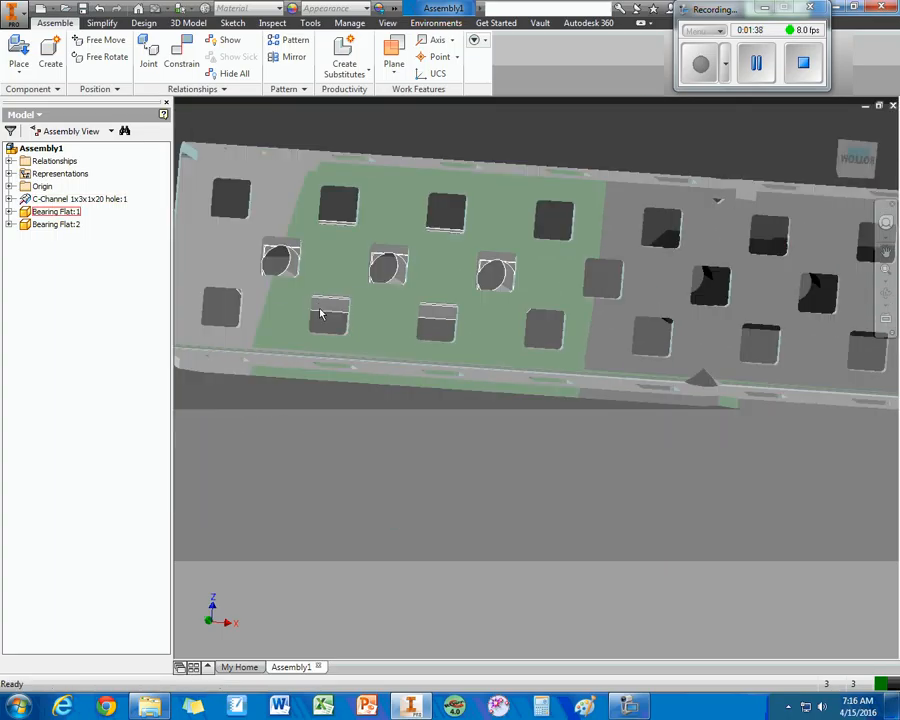
{"action": "middle_click_drag", "start_coordinate": [323, 316], "coordinate": [394, 373]}
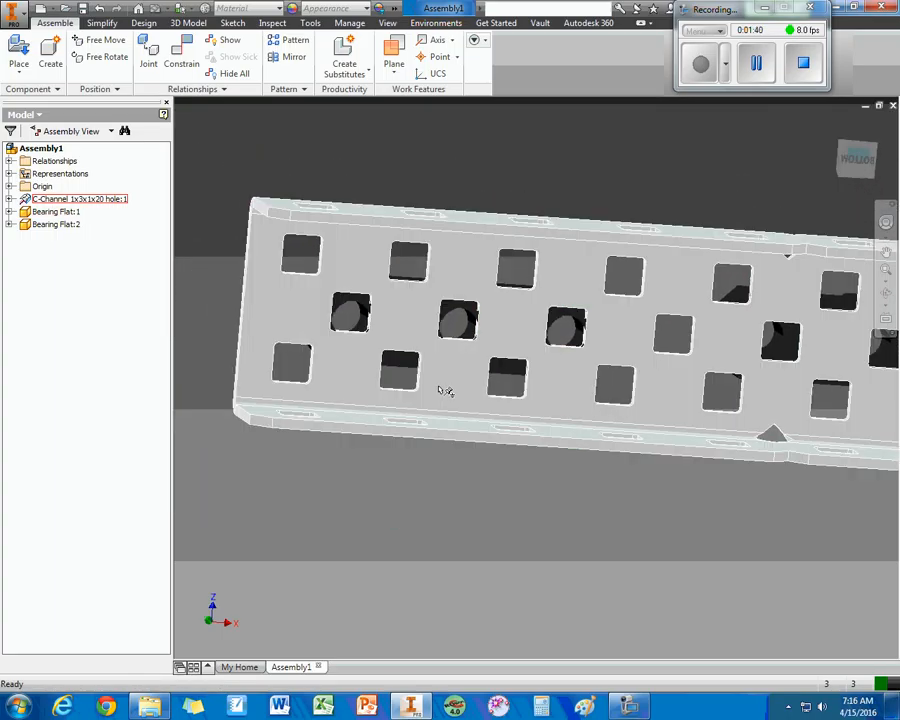
{"action": "key", "text": "c"}
{"action": "left_click", "coordinate": [148, 87]}
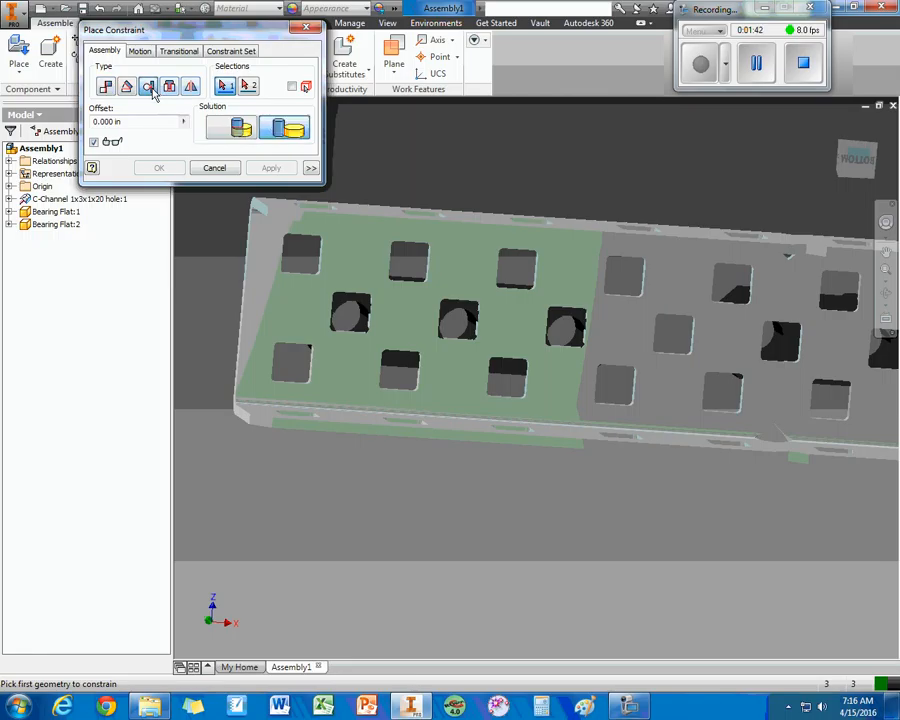
{"action": "scroll", "coordinate": [365, 309], "scroll_direction": "up", "scroll_amount": 5}
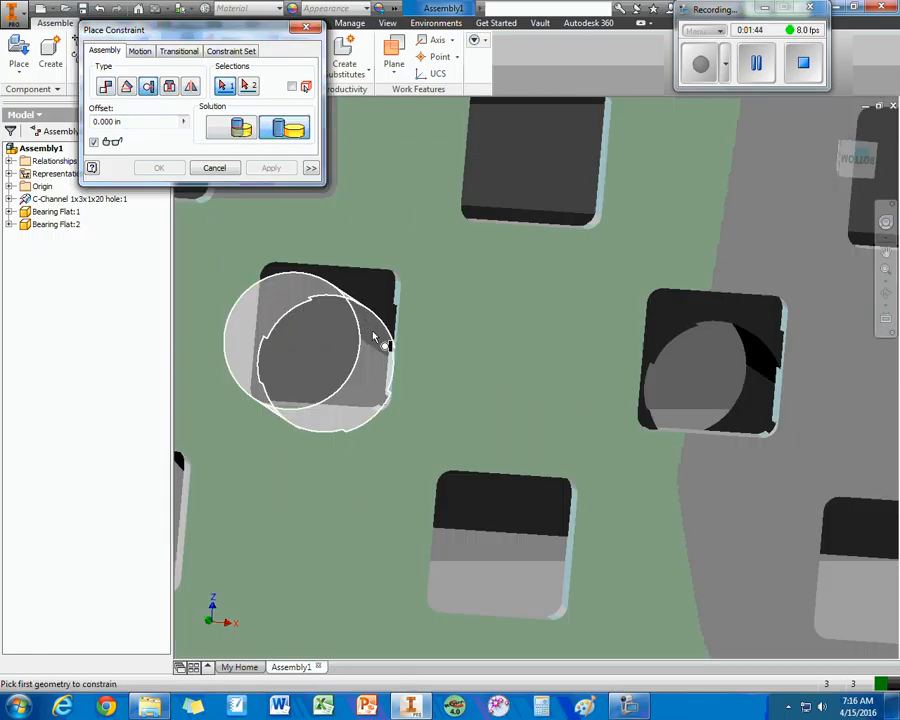
{"action": "left_click", "coordinate": [381, 345]}
{"action": "left_click", "coordinate": [394, 345]}
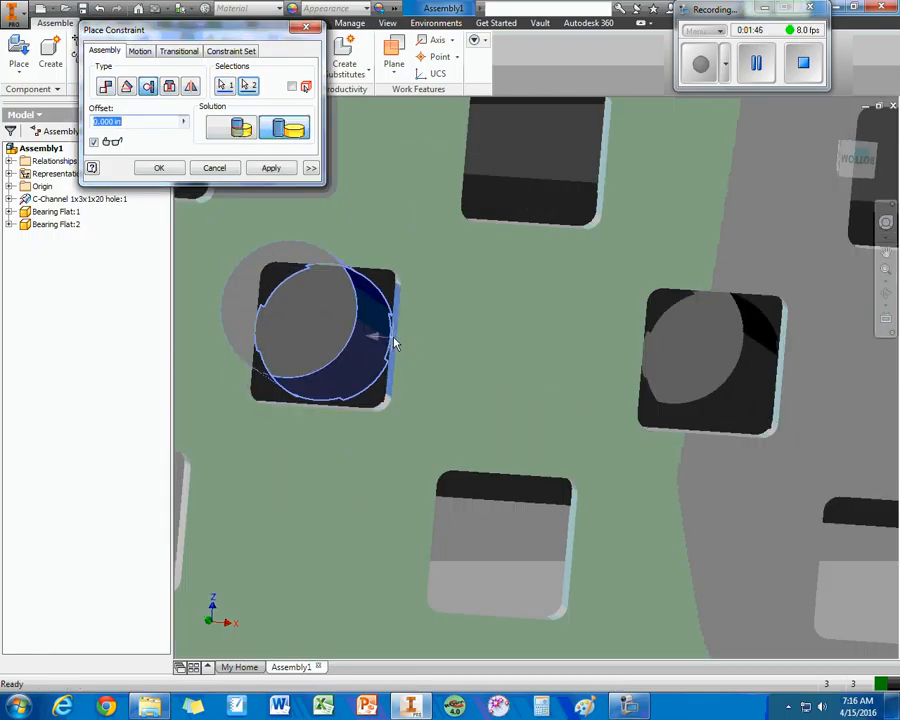
{"action": "key", "text": "Return"}
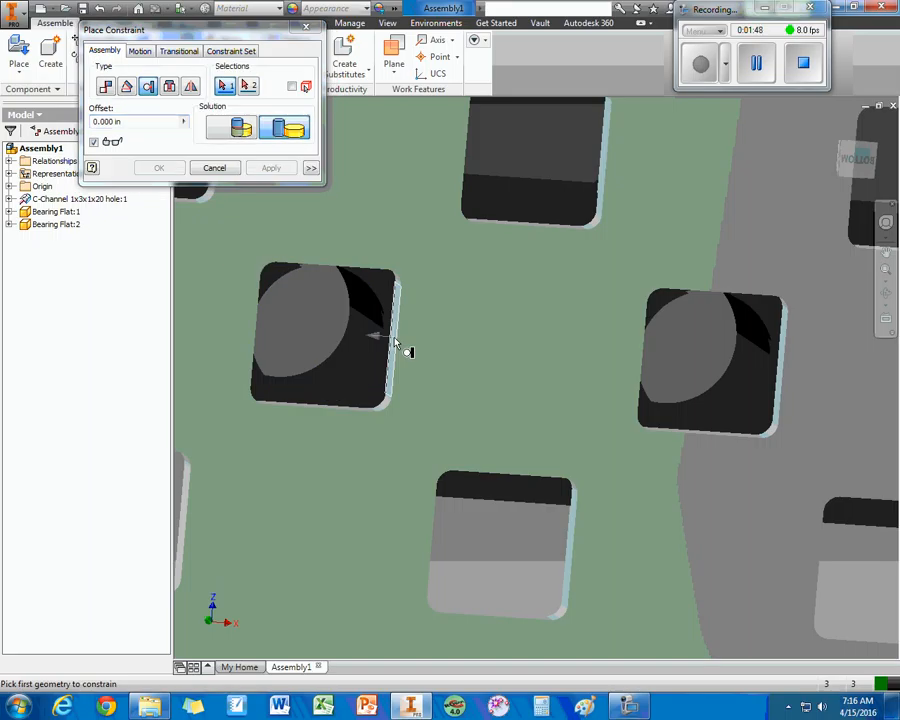
Constrain the first Bearing Flat's middle hole and its end hole nearer the second flat tangent to their square holes' +Z walls.
{"action": "left_click", "coordinate": [347, 308]}
{"action": "left_click", "coordinate": [338, 268]}
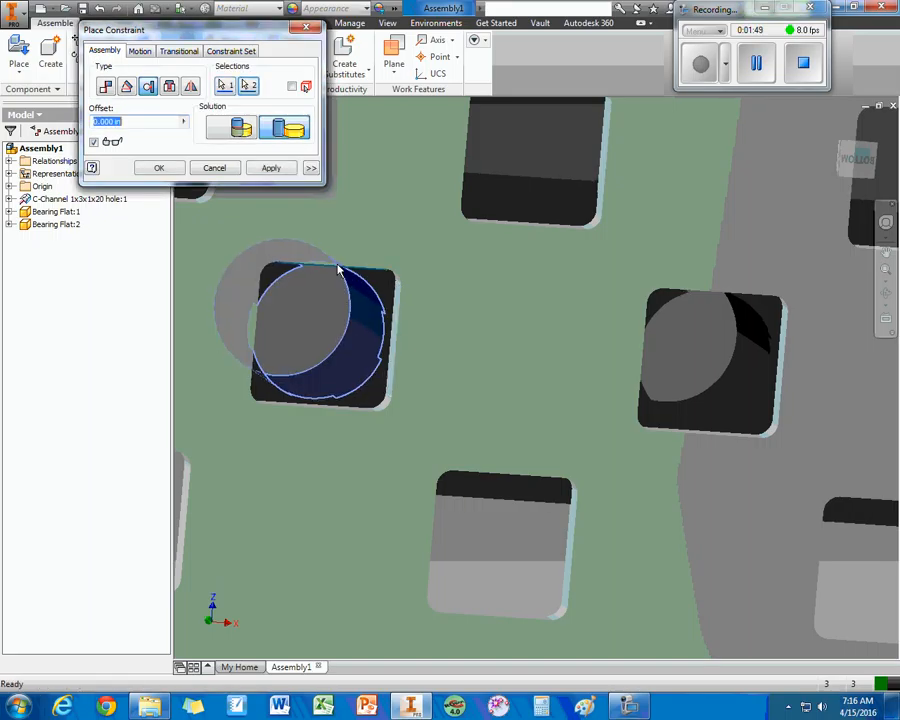
{"action": "key", "text": "Return"}
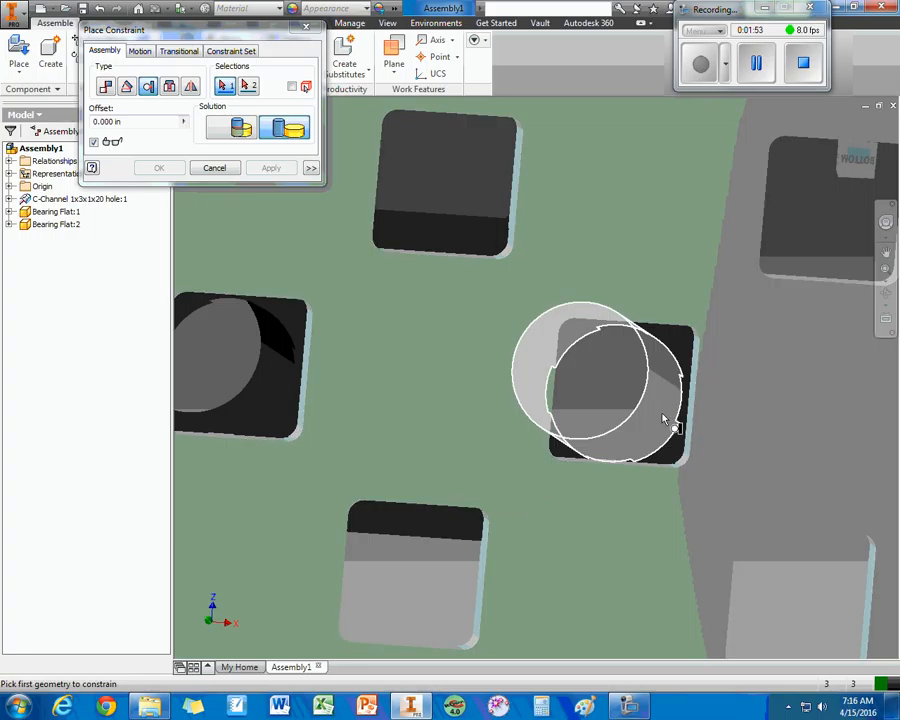
{"action": "left_click", "coordinate": [657, 366]}
{"action": "left_click", "coordinate": [642, 326]}
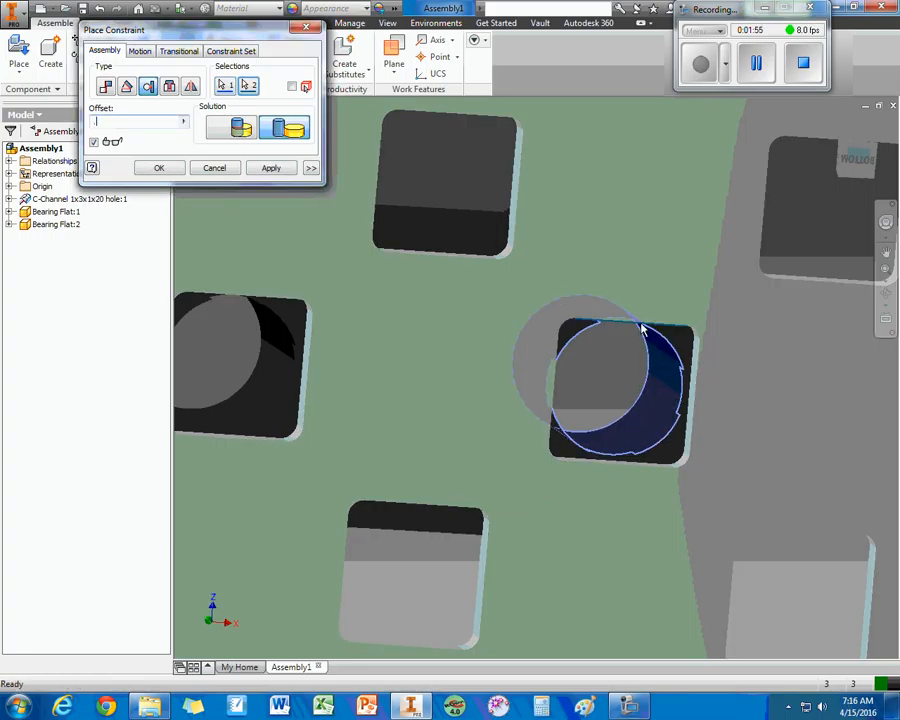
{"action": "key", "text": "Return"}
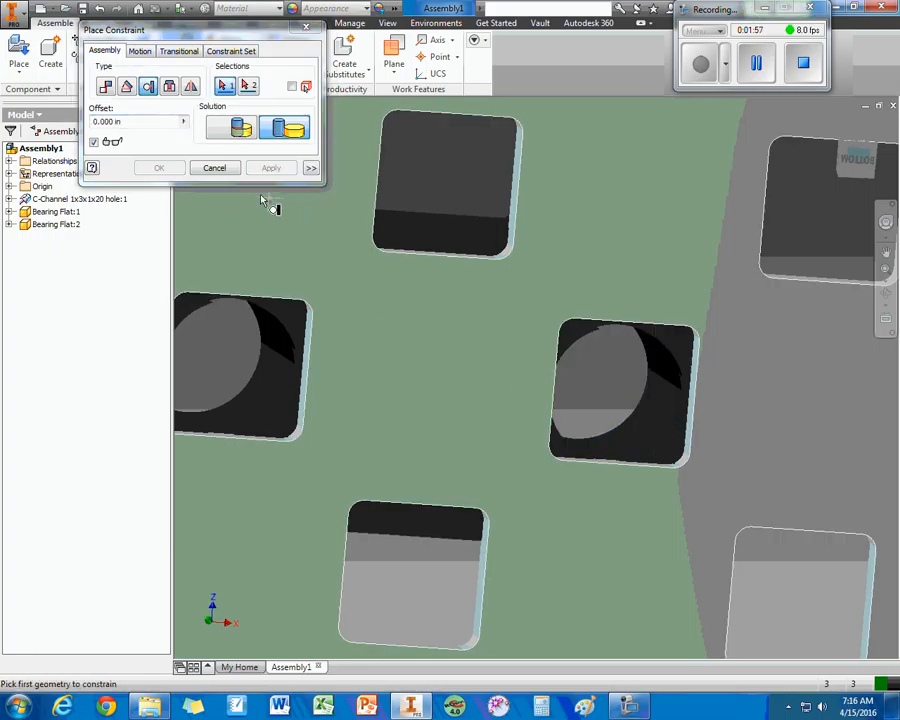
{"action": "key", "text": "Escape"}
Constrain the second Bearing Flat's hole nearest the first flat tangent to the +Z wall of its square hole with a small offset.
{"action": "scroll", "coordinate": [468, 332], "scroll_direction": "up", "scroll_amount": 5}
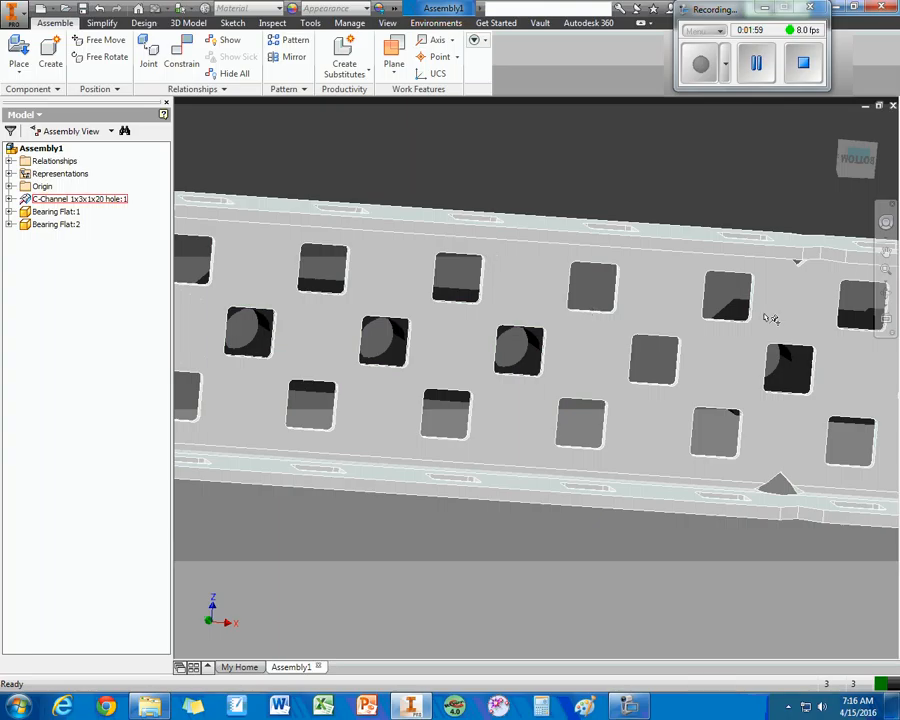
{"action": "scroll", "coordinate": [738, 331], "scroll_direction": "up", "scroll_amount": 3}
{"action": "middle_click_drag", "start_coordinate": [738, 331], "coordinate": [346, 336]}
{"action": "scroll", "coordinate": [382, 364], "scroll_direction": "down", "scroll_amount": 2}
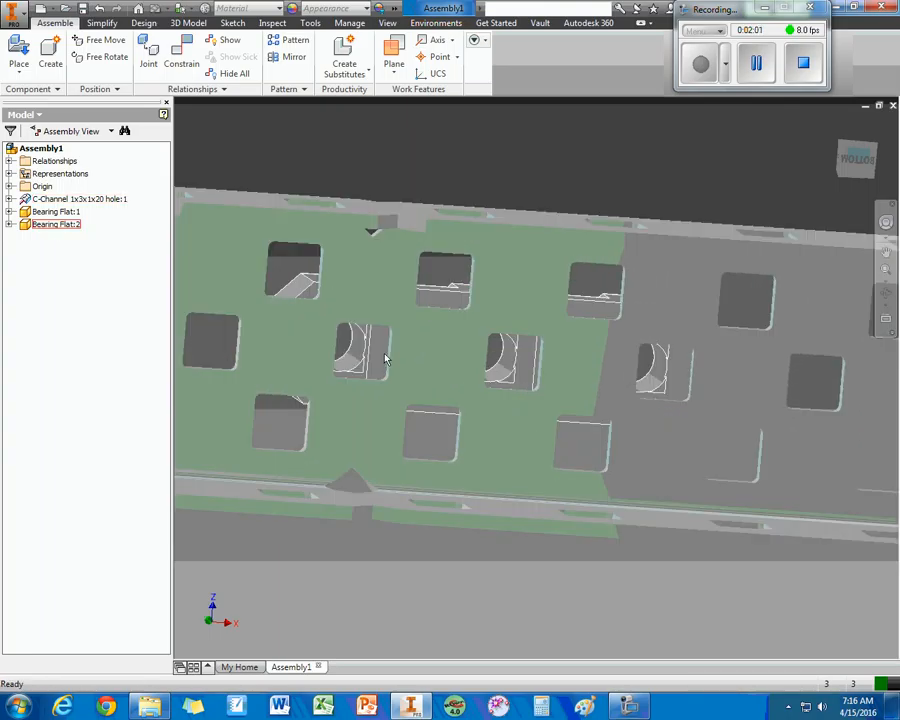
{"action": "key", "text": "c"}
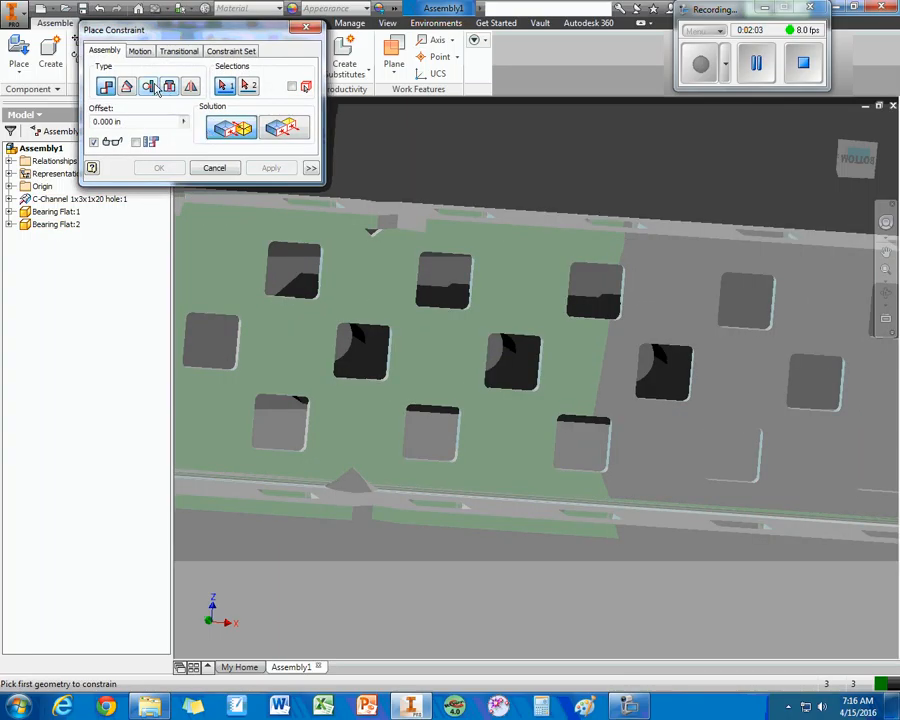
{"action": "left_click", "coordinate": [148, 86]}
{"action": "left_click", "coordinate": [368, 352]}
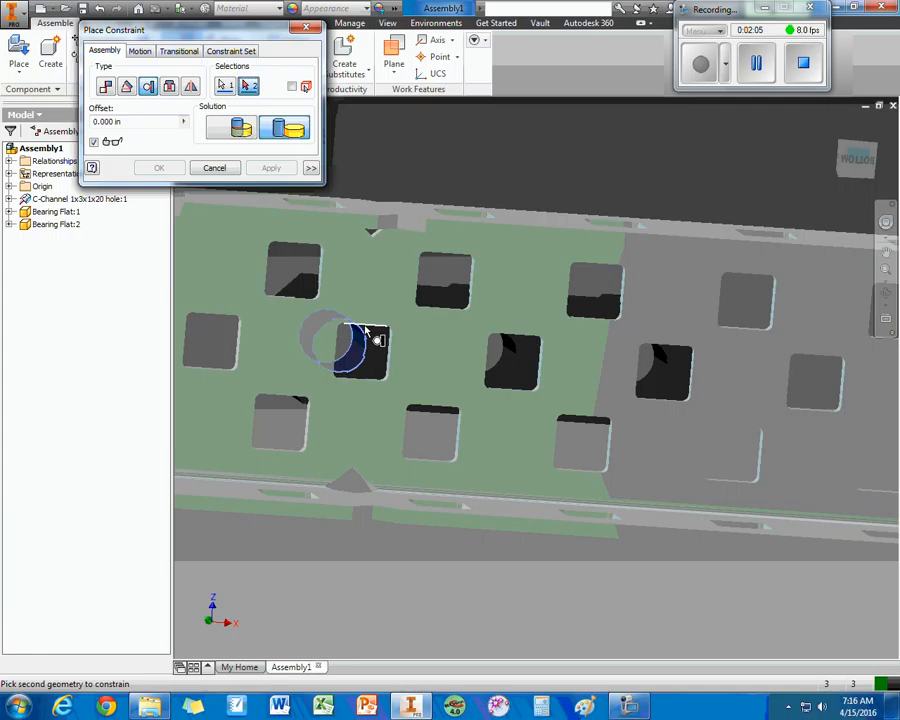
{"action": "left_click", "coordinate": [367, 336]}
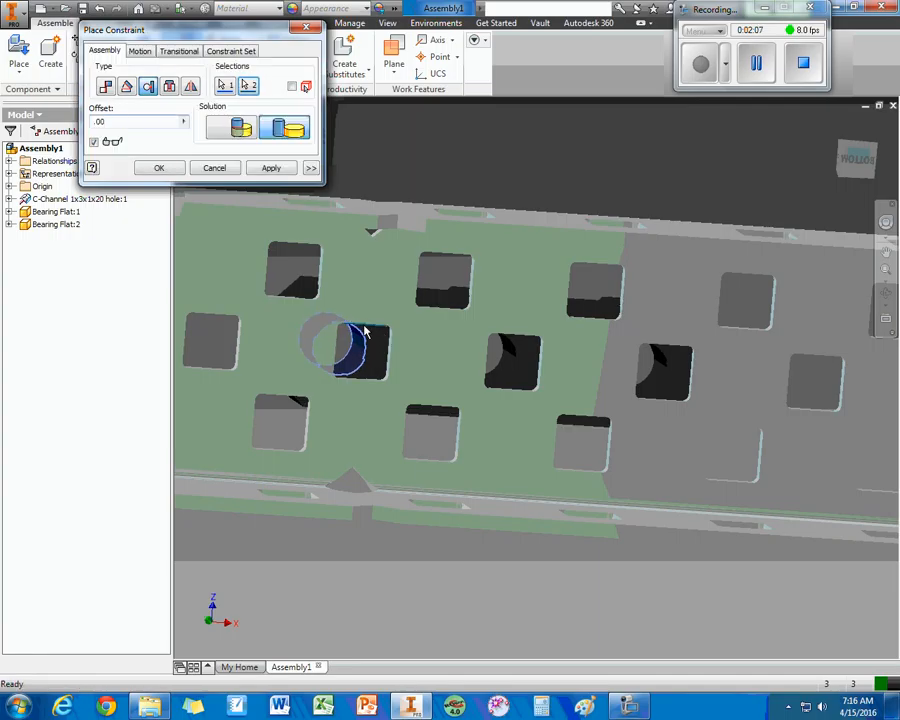
{"action": "key", "text": "Return"}
Constrain the same hole of the second Bearing Flat tangent to its square hole's +X wall with an offset of .009 in.
{"action": "left_click", "coordinate": [372, 362]}
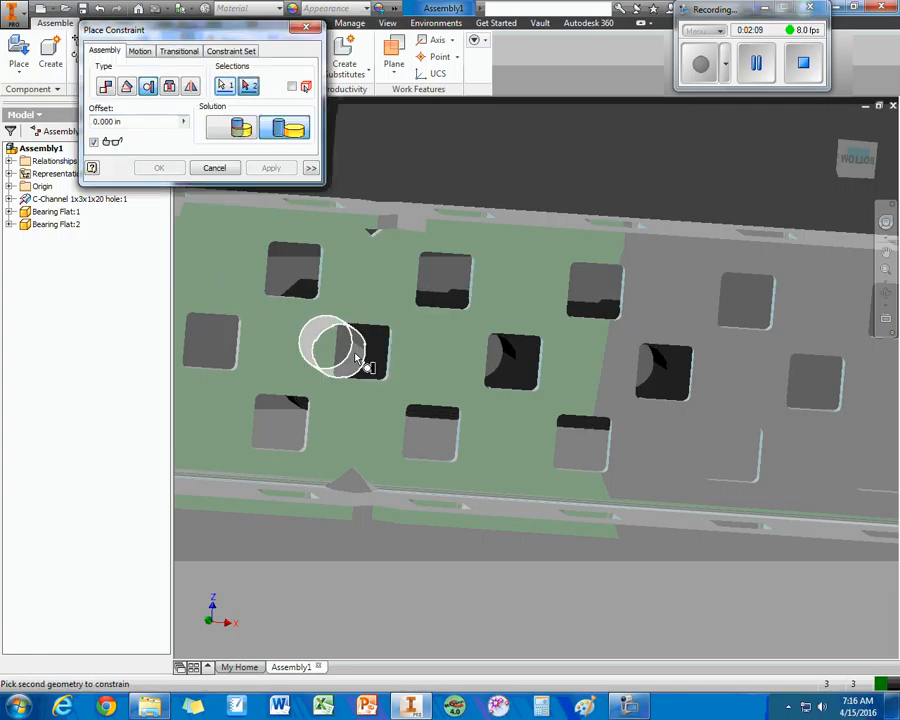
{"action": "left_click", "coordinate": [390, 362]}
{"action": "type", "text": ".0"}
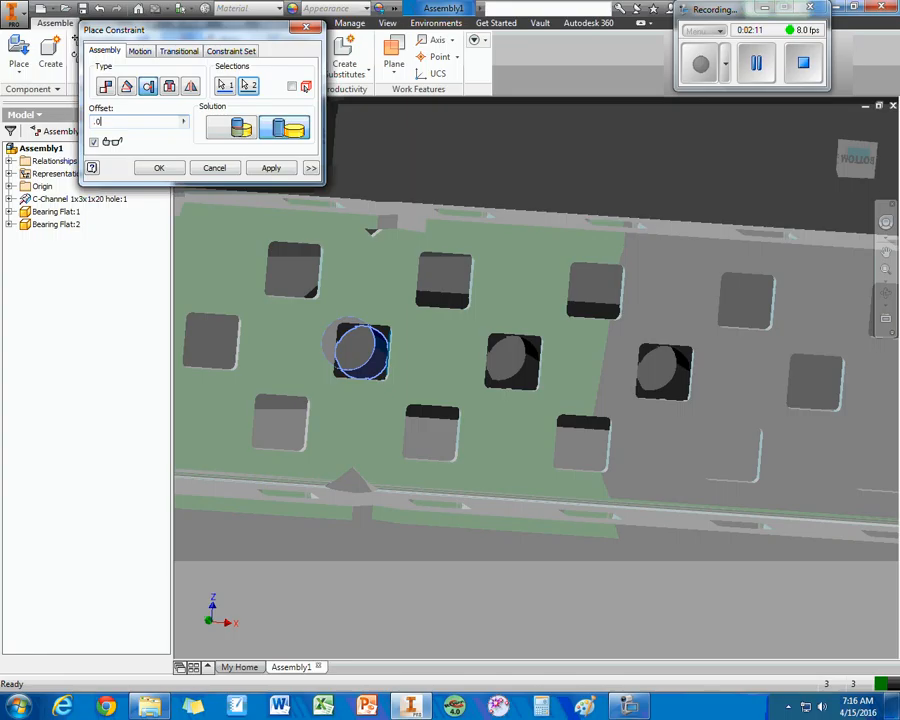
{"action": "type", "text": "09"}
{"action": "key", "text": "Return"}
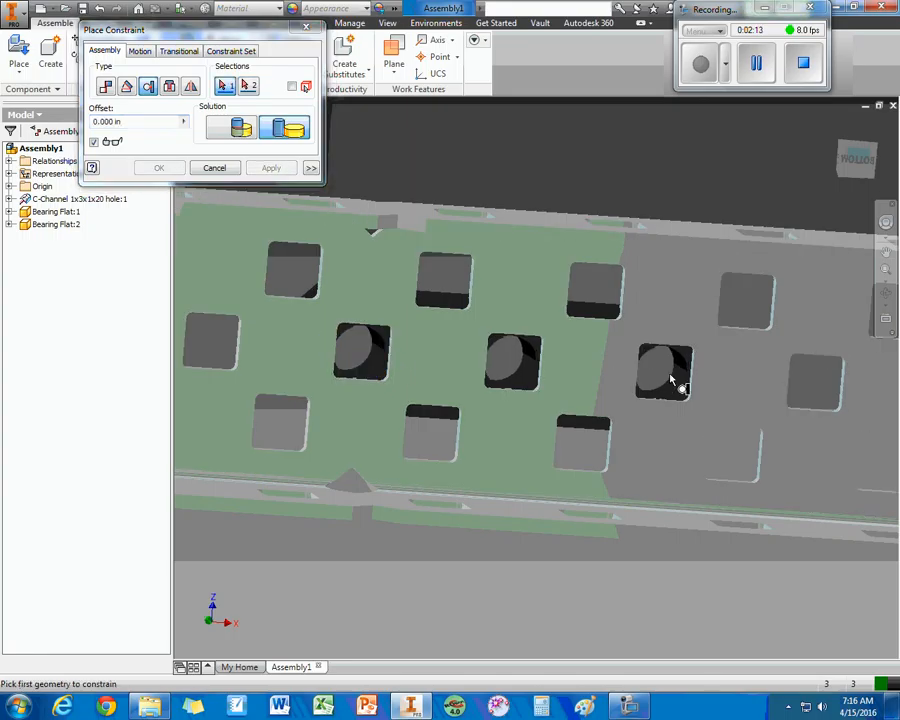
Constrain the second Bearing Flat's far end hole tangent to its square hole's +Z wall with a .009 in offset and finish constraining.
{"action": "left_click", "coordinate": [672, 383]}
{"action": "left_click", "coordinate": [671, 352]}
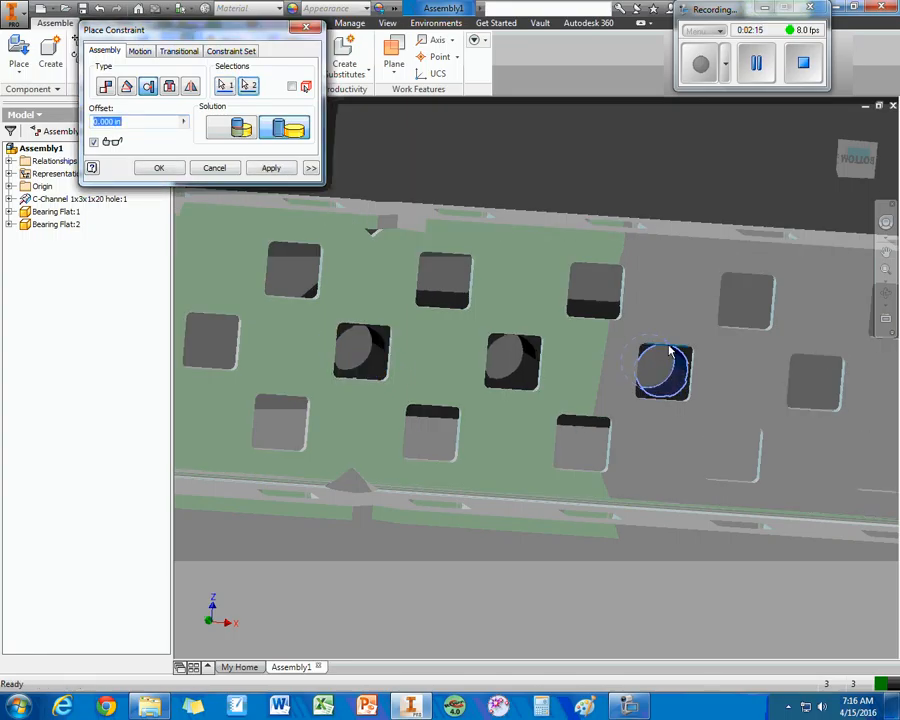
{"action": "type", "text": ".009"}
{"action": "key", "text": "Return"}
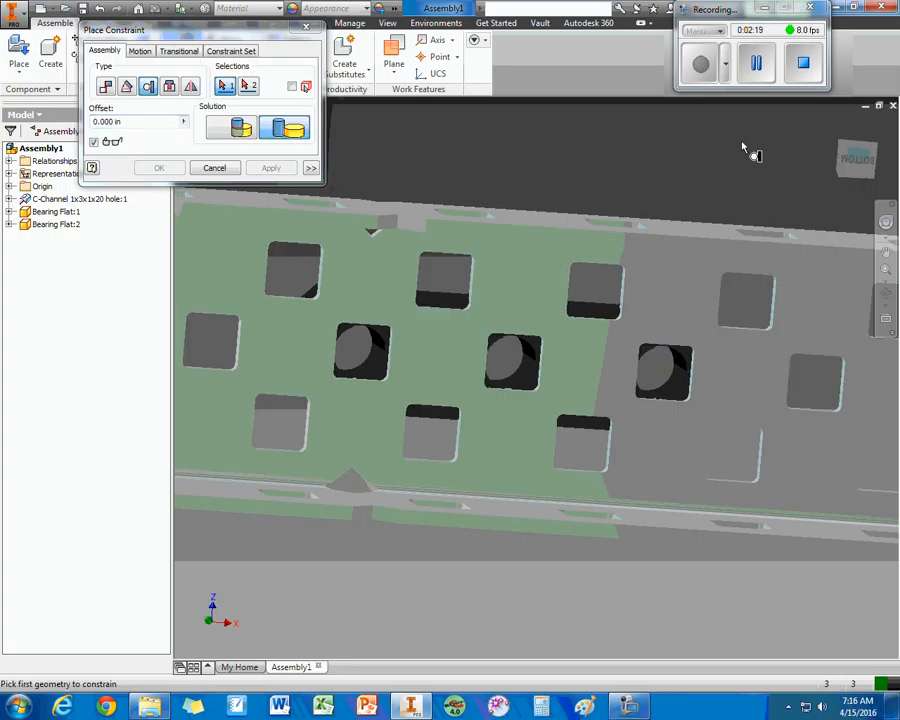
{"action": "left_click", "coordinate": [307, 28]}
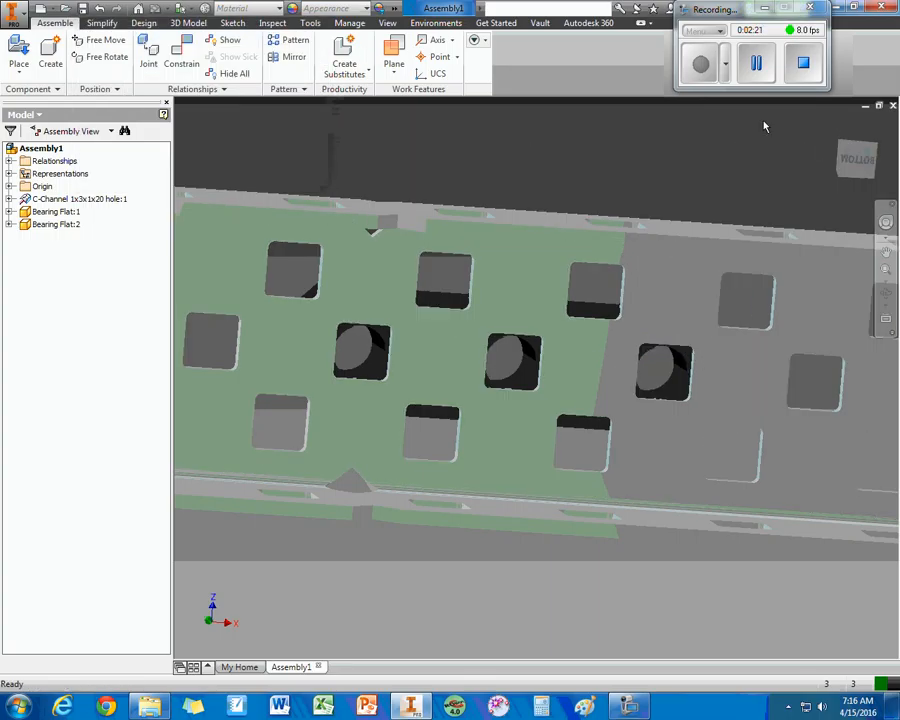
In the isometric view, try to move both Bearing Flats to check that they are fixed on the C-channel.
{"action": "left_click", "coordinate": [832, 126]}
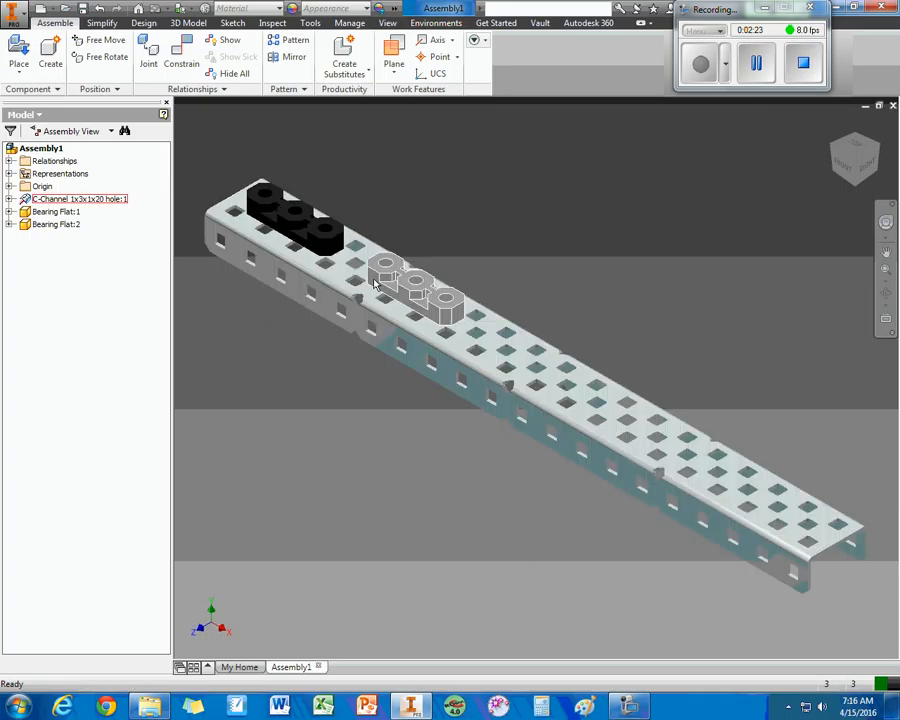
{"action": "left_click", "coordinate": [410, 274]}
{"action": "left_click_drag", "start_coordinate": [296, 236], "coordinate": [297, 236]}
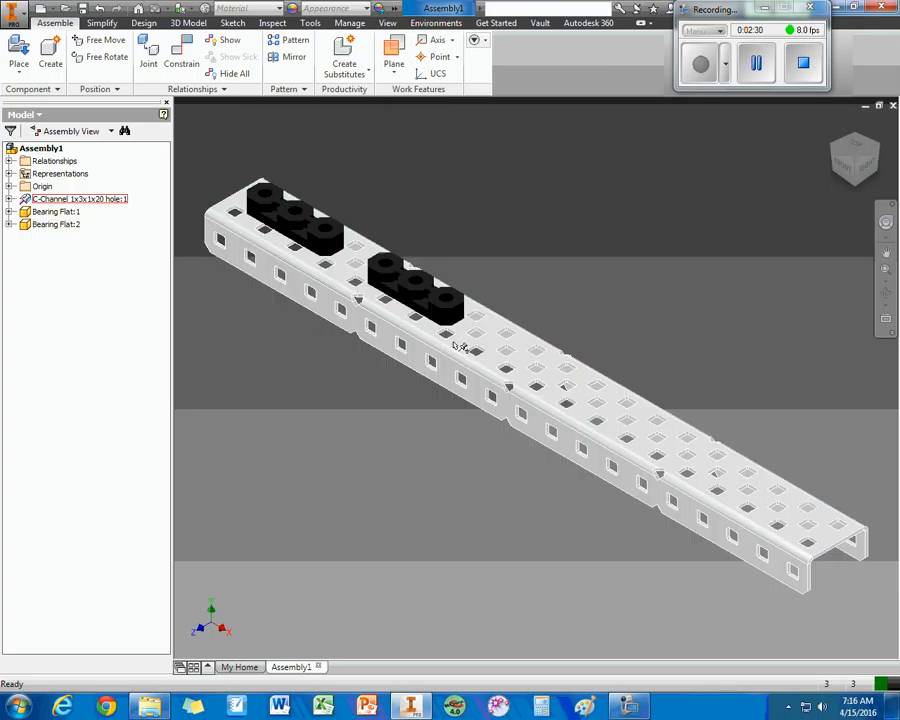
Place two copies of the Shaft 3 inch component from the Motion folder behind the C-channel, near the Bearing Flats.
{"action": "left_click", "coordinate": [18, 50]}
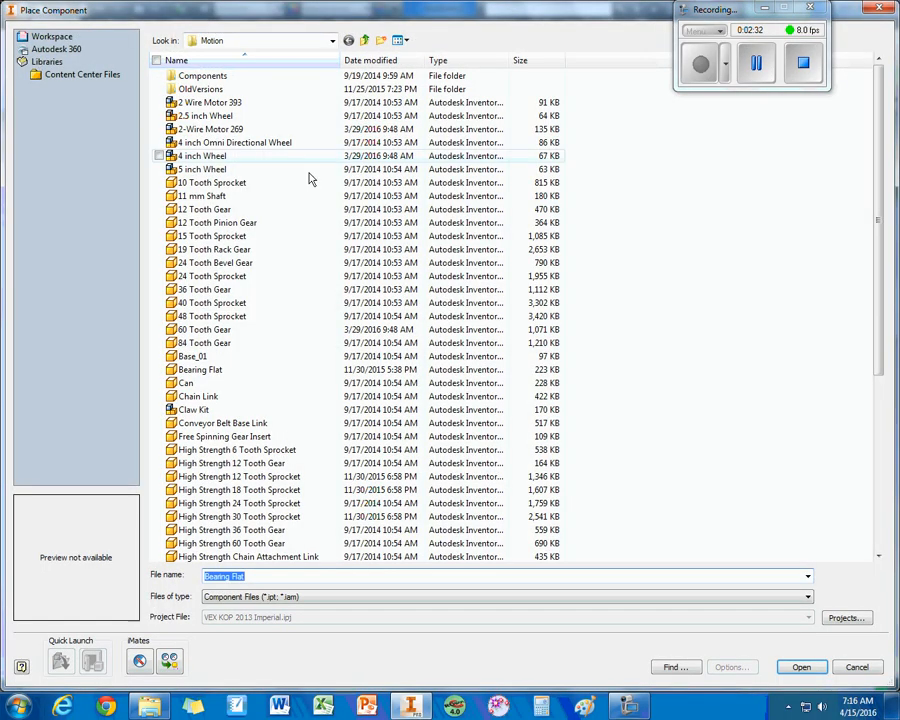
{"action": "left_click", "coordinate": [260, 333]}
{"action": "scroll", "coordinate": [258, 338], "scroll_direction": "down", "scroll_amount": 7}
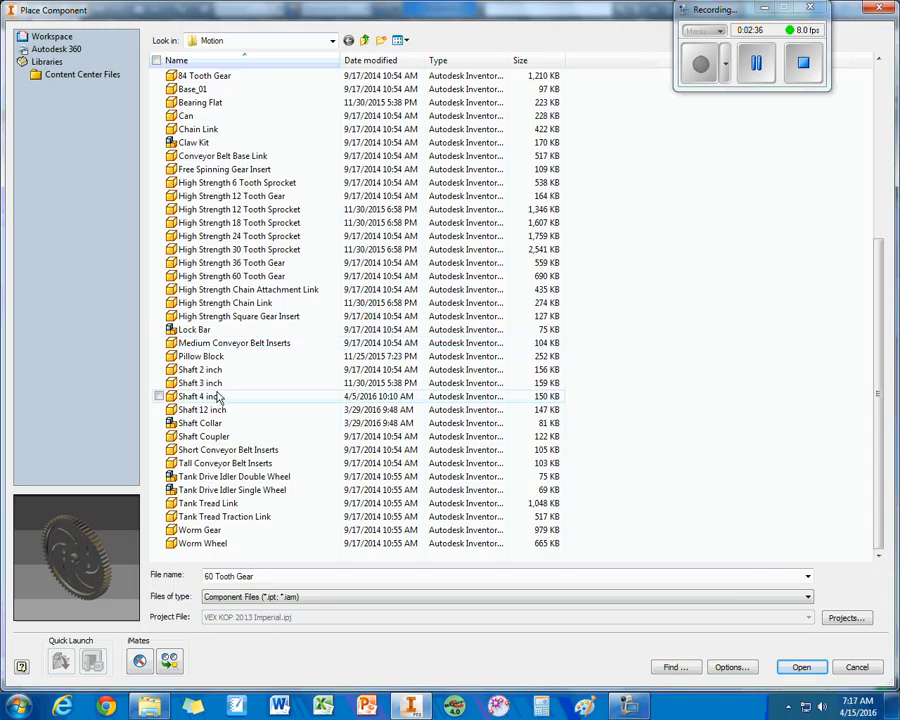
{"action": "left_click", "coordinate": [205, 383]}
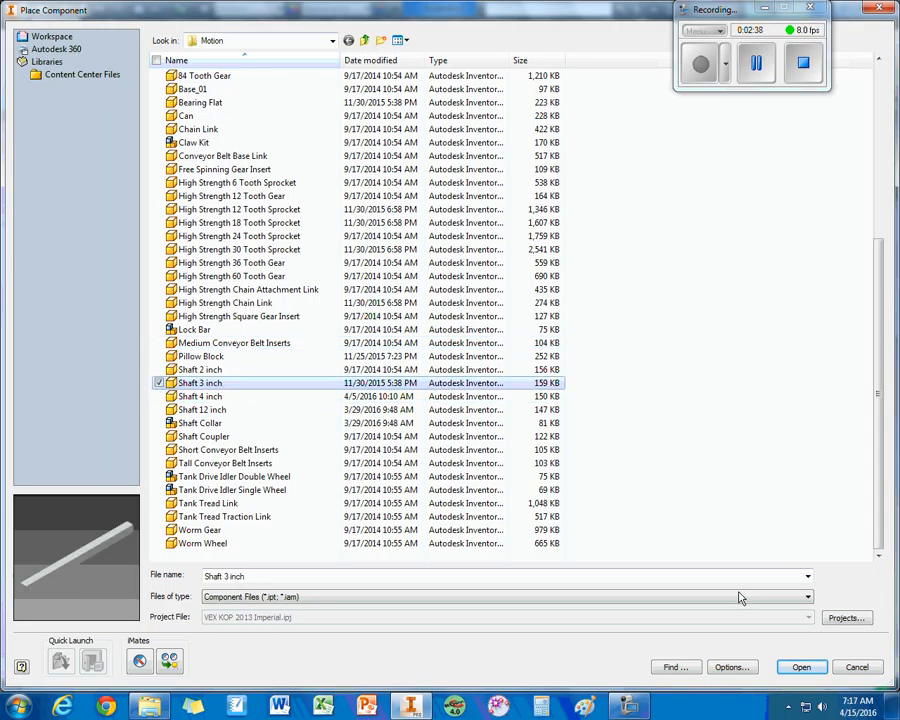
{"action": "left_click", "coordinate": [802, 668]}
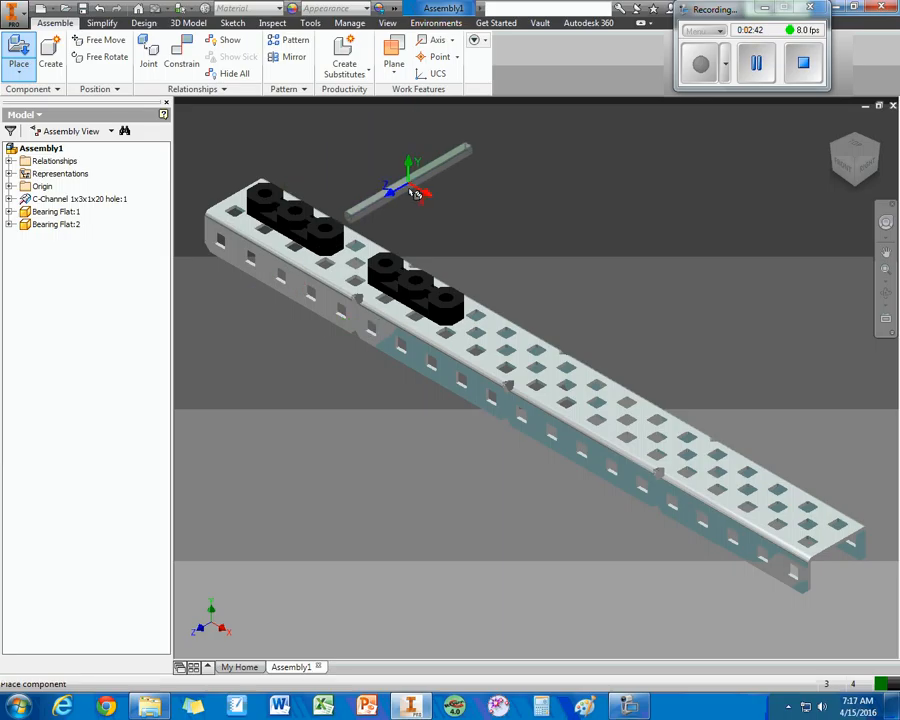
{"action": "left_click", "coordinate": [440, 188]}
{"action": "left_click", "coordinate": [508, 223]}
{"action": "right_click", "coordinate": [683, 285]}
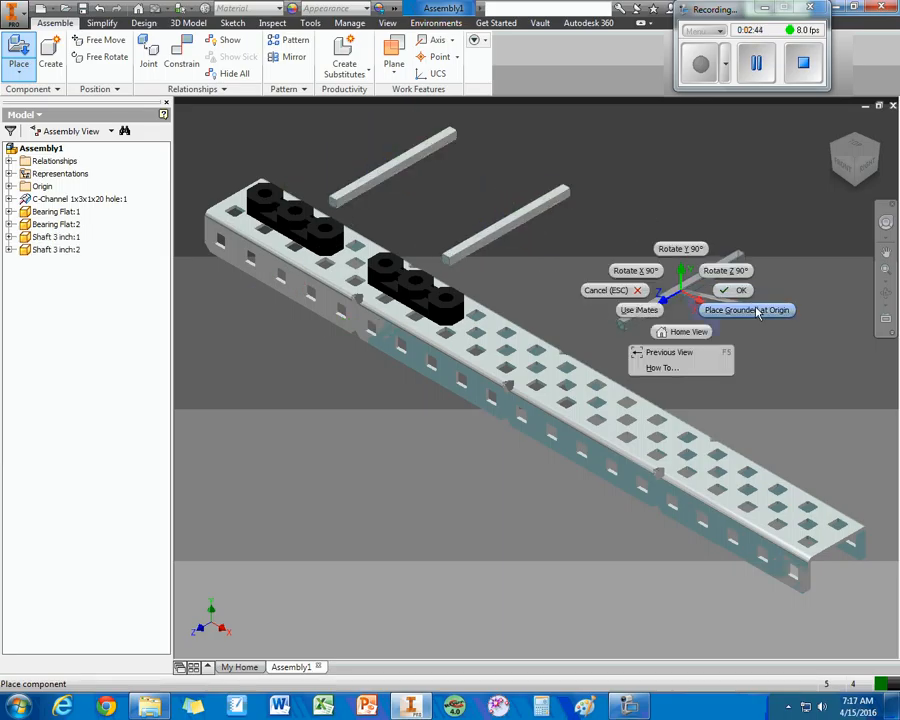
{"action": "left_click", "coordinate": [742, 289]}
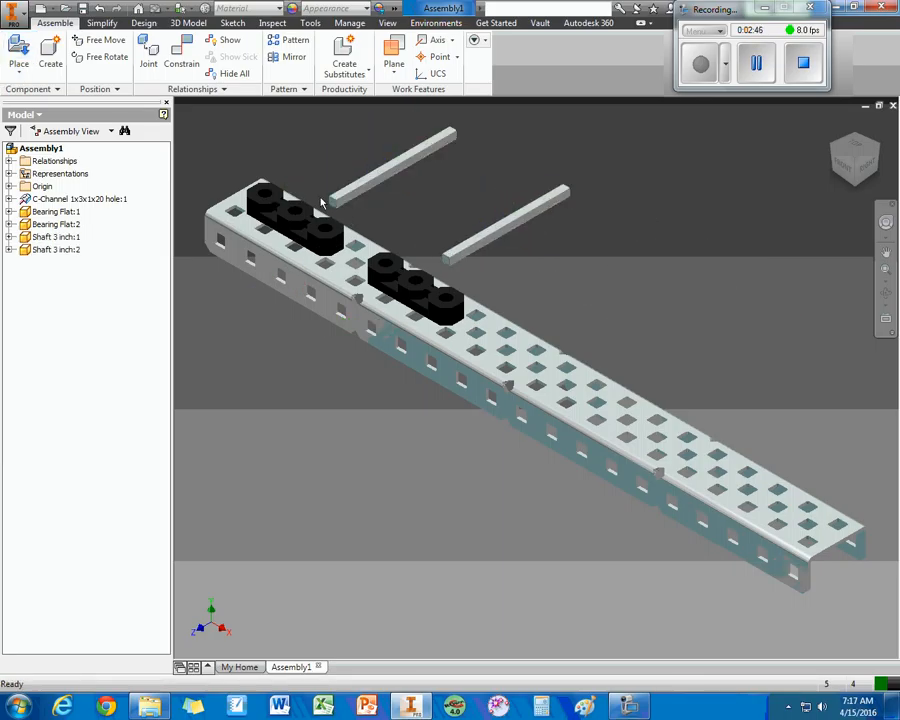
Set up an Insert constraint between the first shaft's circular end edge and the middle hole of the first Bearing Flat.
{"action": "key", "text": "c"}
{"action": "left_click", "coordinate": [172, 88]}
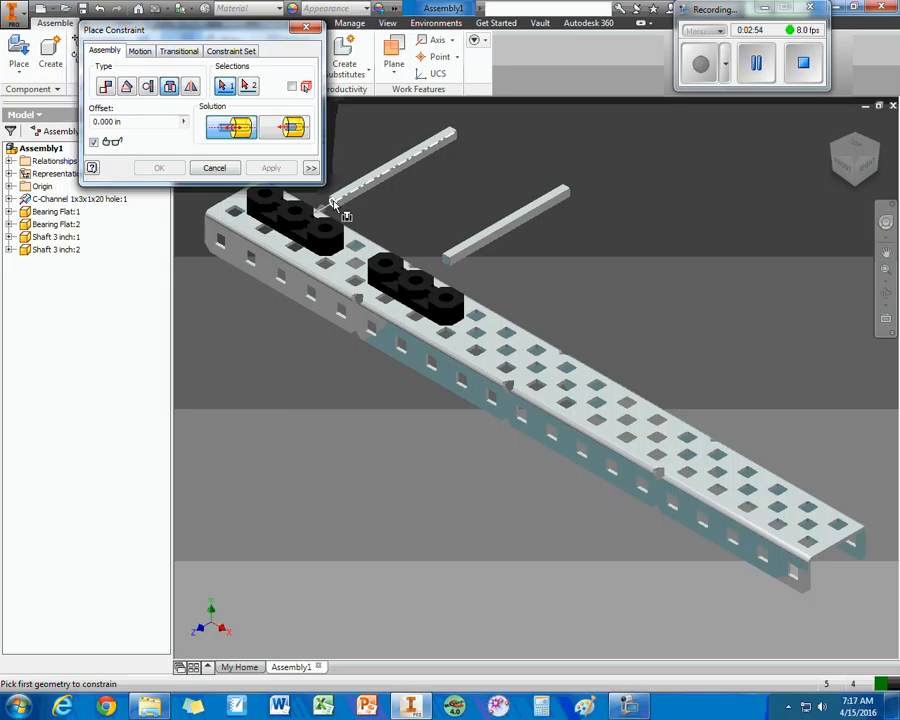
{"action": "scroll", "coordinate": [334, 203], "scroll_direction": "down", "scroll_amount": 5}
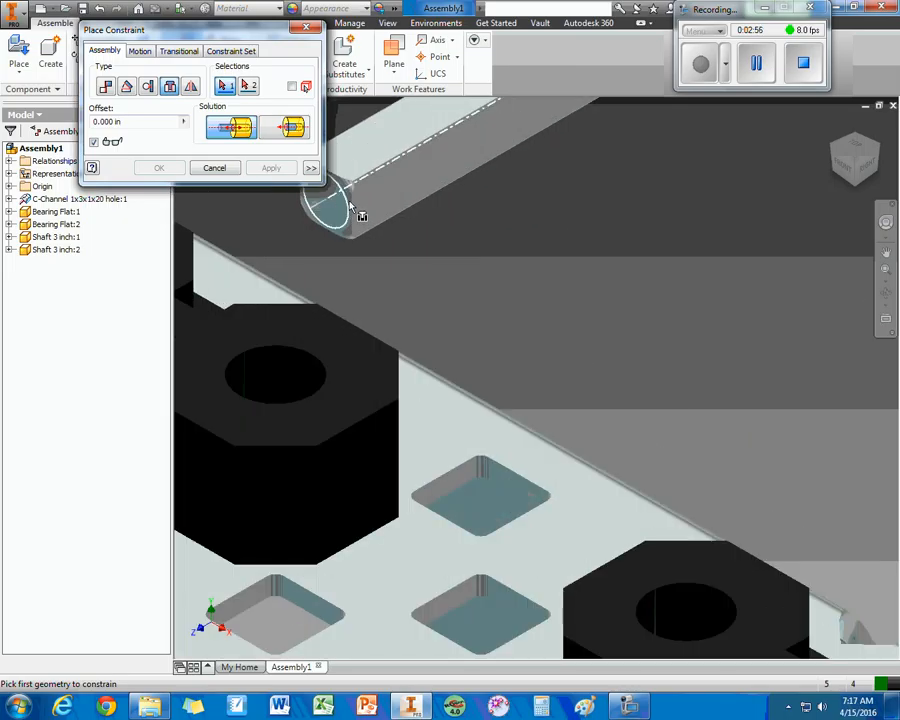
{"action": "middle_click_drag", "start_coordinate": [350, 207], "coordinate": [375, 365]}
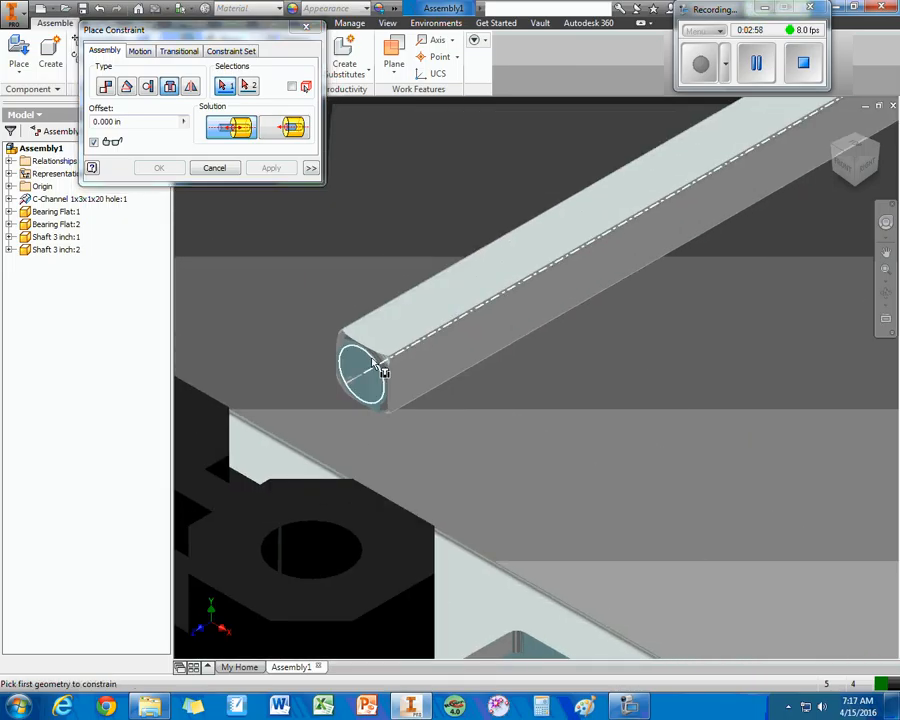
{"action": "left_click", "coordinate": [377, 368]}
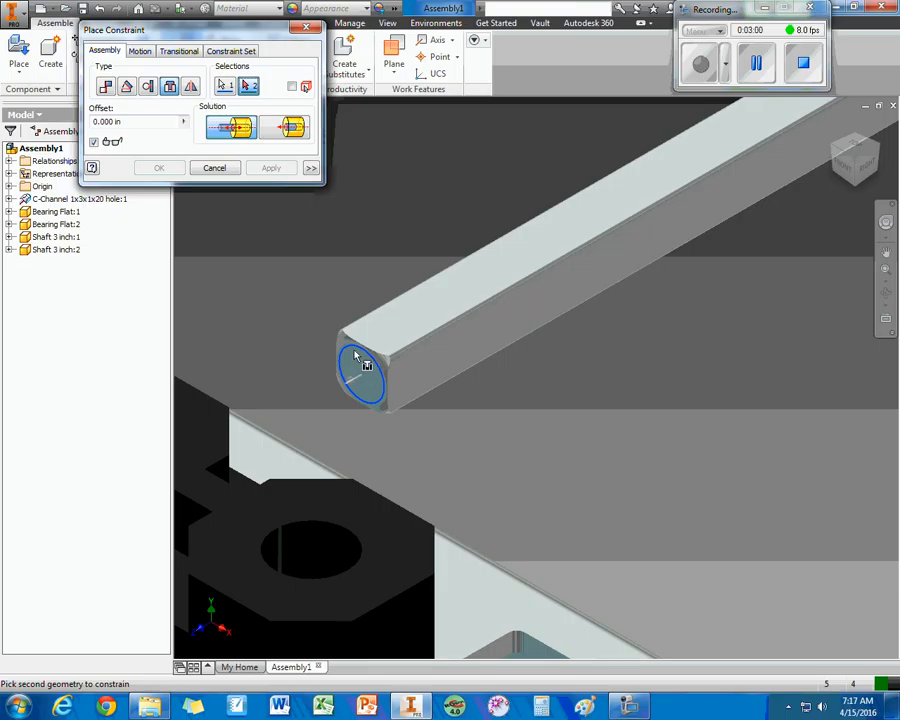
{"action": "scroll", "coordinate": [330, 370], "scroll_direction": "up", "scroll_amount": 3}
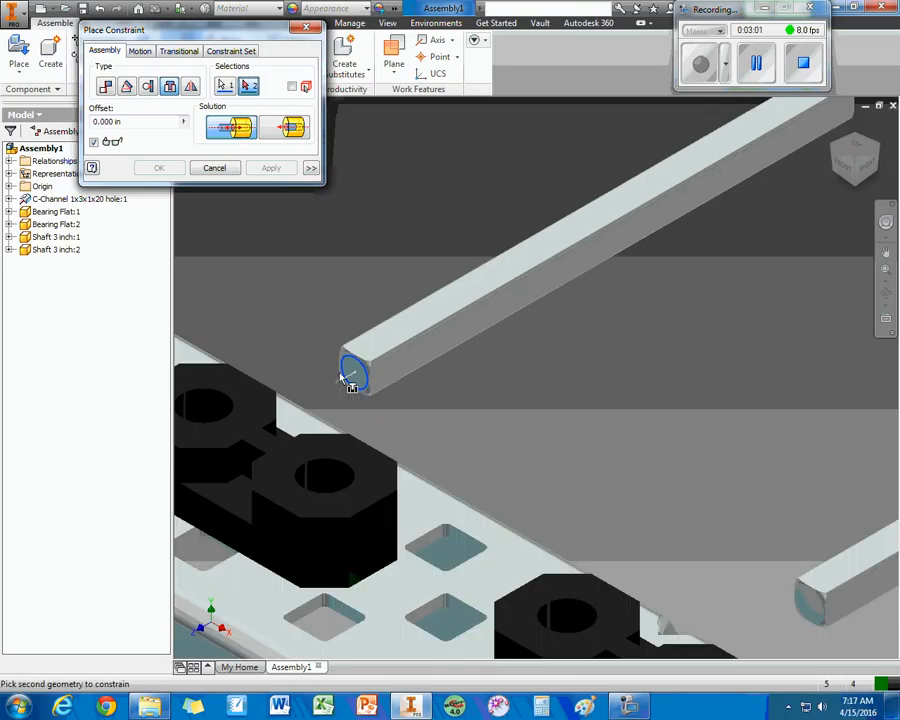
{"action": "left_click", "coordinate": [205, 403]}
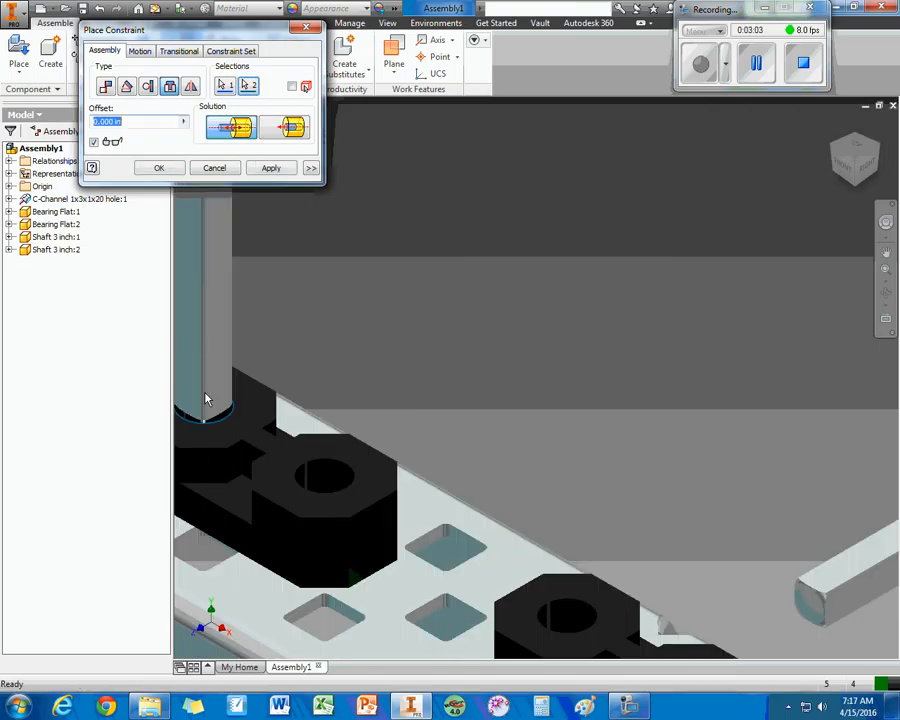
{"action": "middle_click_drag", "start_coordinate": [305, 367], "coordinate": [680, 447]}
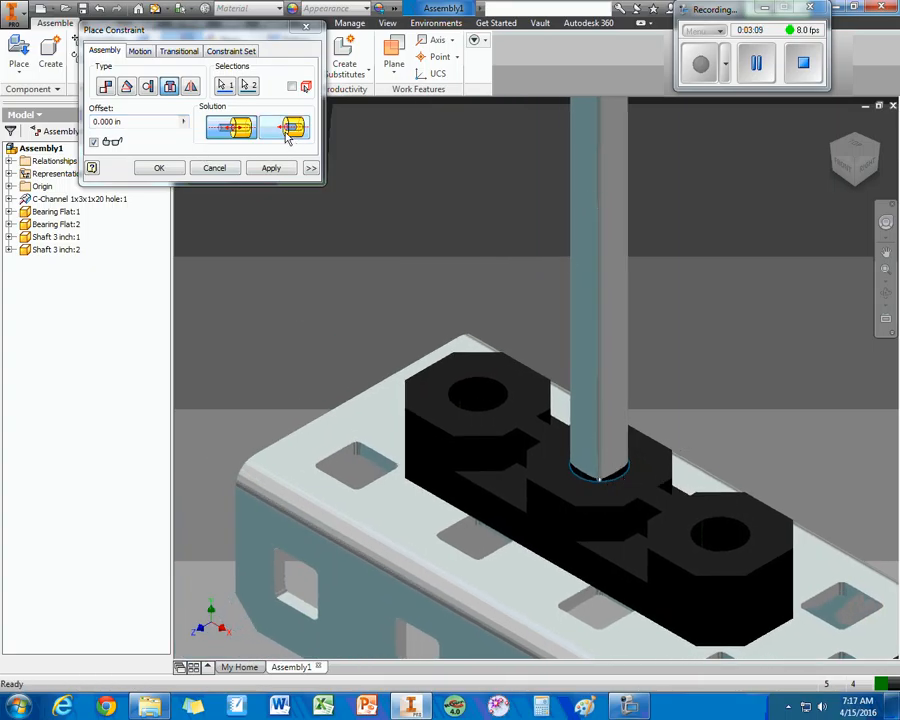
Compare the aligned and opposed solutions, keep opposed, and apply the first shaft's Insert constraint with a -.375 in offset.
{"action": "left_click", "coordinate": [291, 129]}
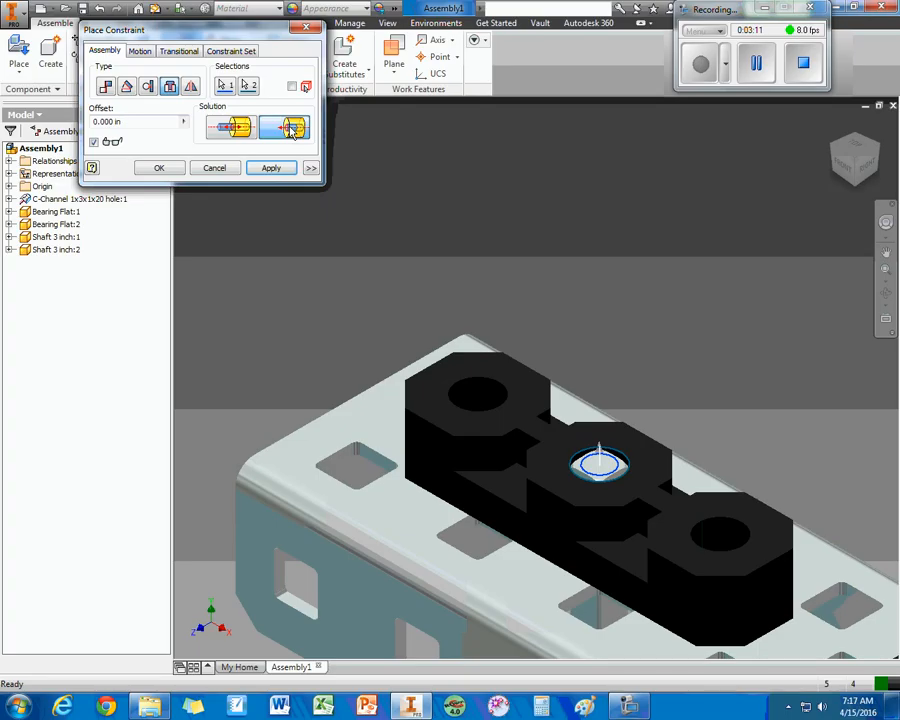
{"action": "left_click", "coordinate": [236, 130]}
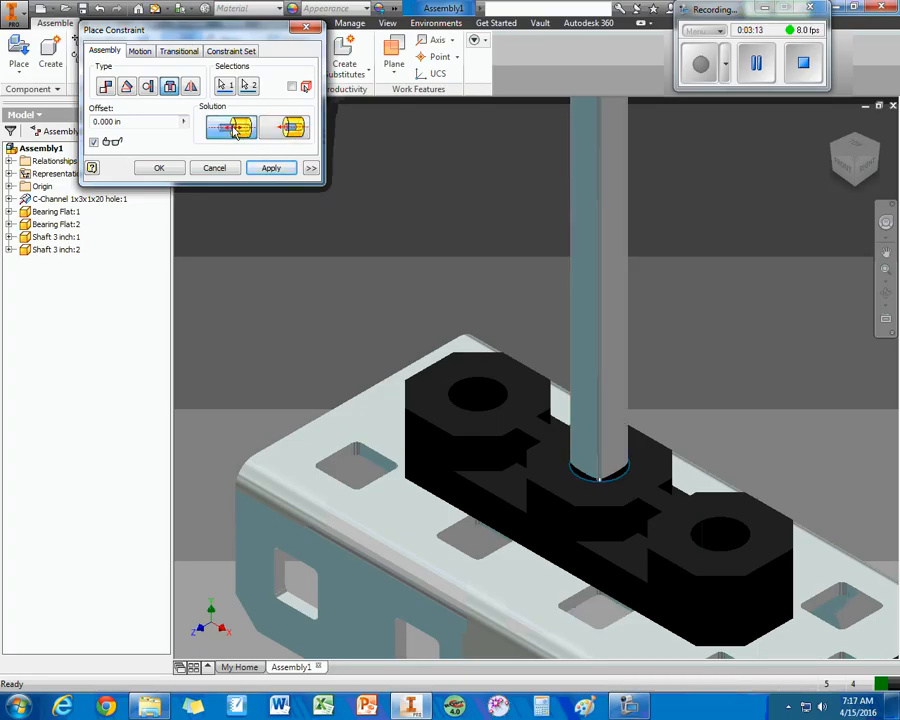
{"action": "left_click", "coordinate": [294, 129]}
{"action": "left_click", "coordinate": [240, 131]}
{"action": "double_click", "coordinate": [144, 122]}
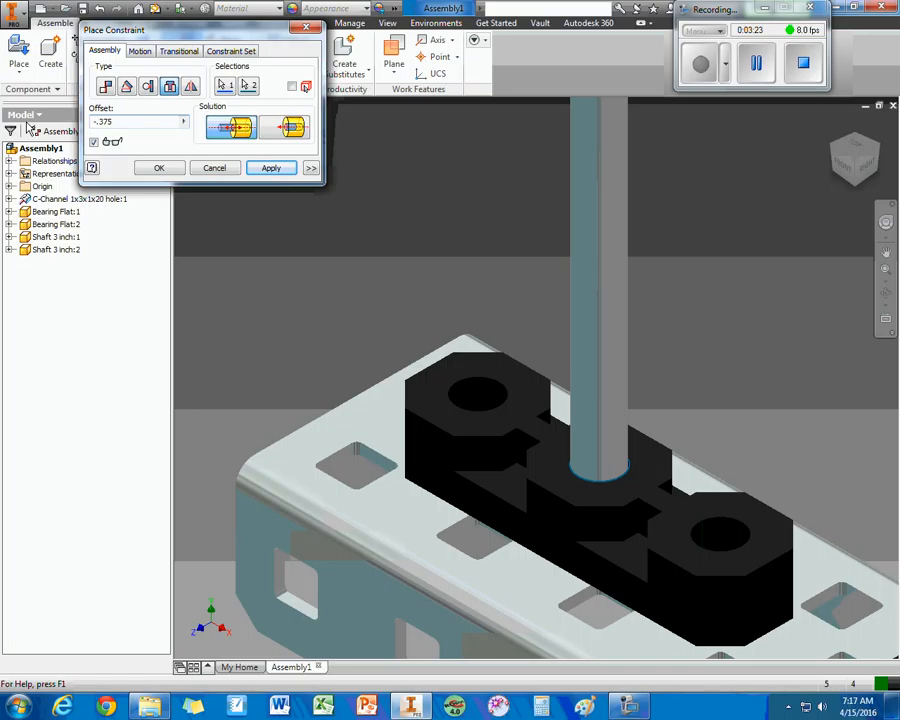
{"action": "type", "text": "-.375"}
{"action": "key", "text": "Return"}
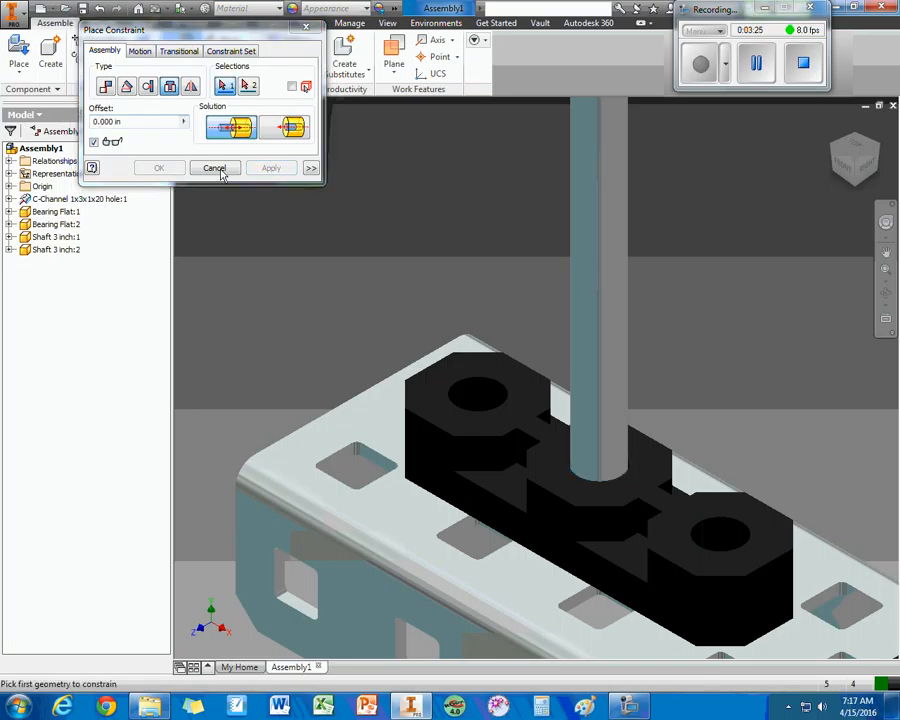
{"action": "left_click", "coordinate": [220, 170]}
From the C-channel's underside, edit the first shaft's Insert constraint to an offset of -0.5 in.
{"action": "scroll", "coordinate": [348, 371], "scroll_direction": "up", "scroll_amount": 3}
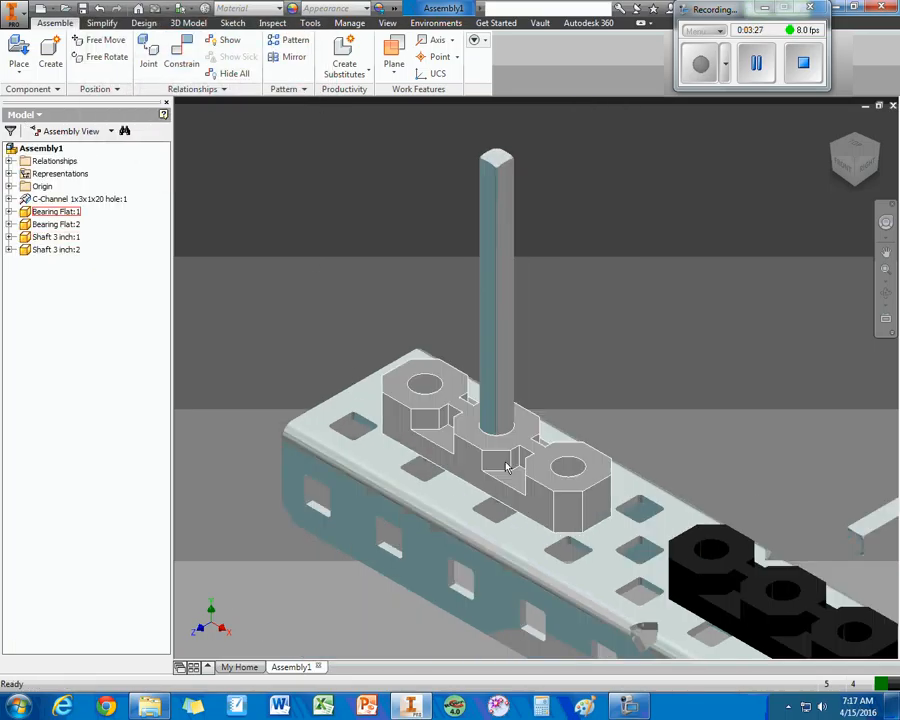
{"action": "mouse_move", "coordinate": [474, 468]}
{"action": "middle_mouse_down", "text": "shift"}
{"action": "mouse_move", "coordinate": [498, 422]}
{"action": "mouse_move", "coordinate": [489, 475]}
{"action": "middle_mouse_up", "text": "shift"}
{"action": "key", "text": "F6"}
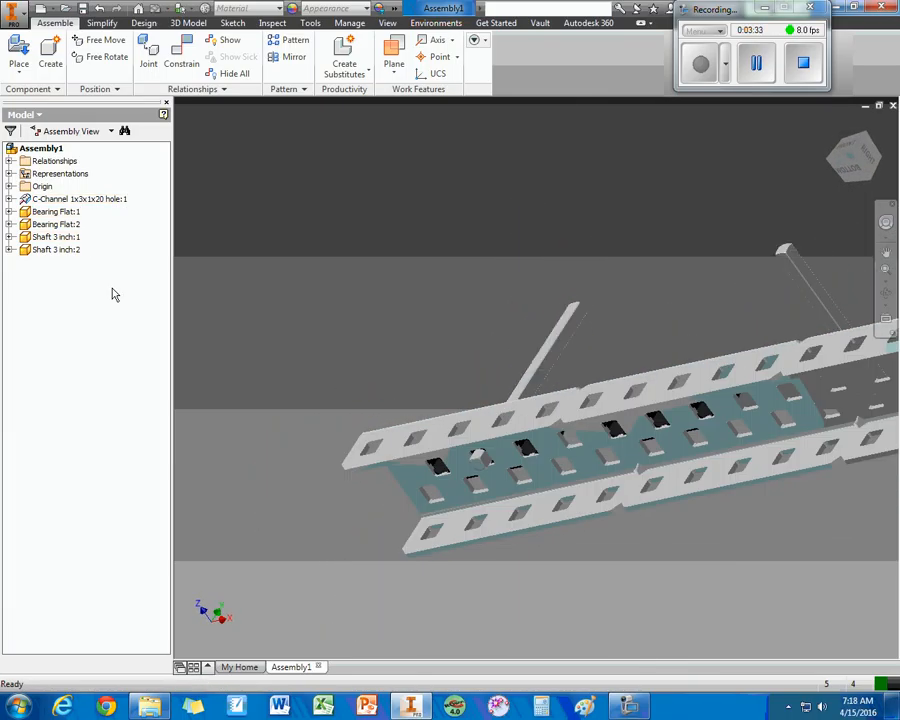
{"action": "left_click", "coordinate": [10, 237]}
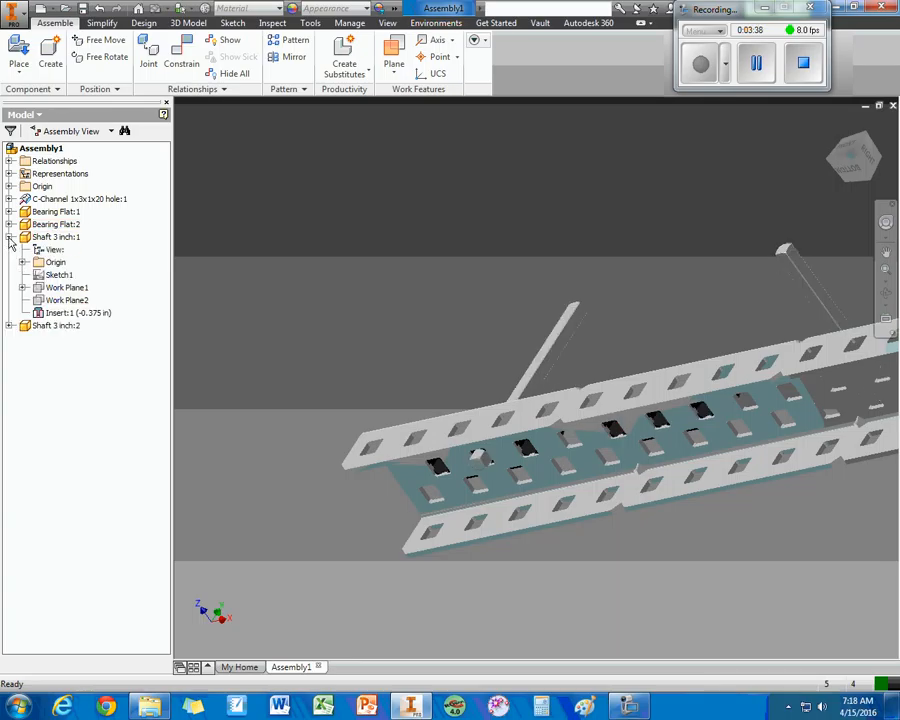
{"action": "right_click", "coordinate": [70, 313]}
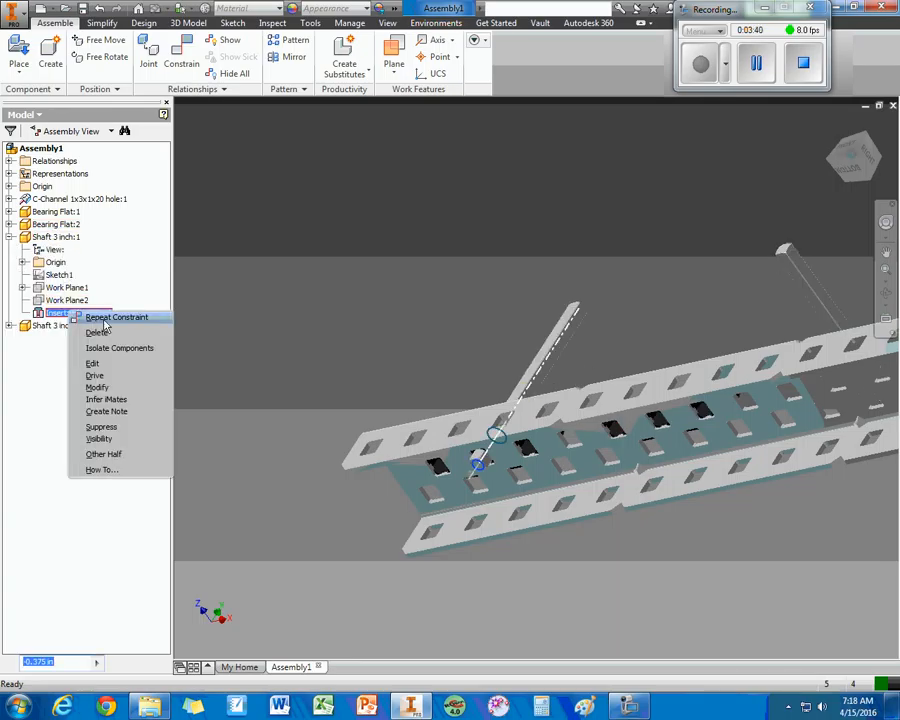
{"action": "left_click", "coordinate": [102, 363]}
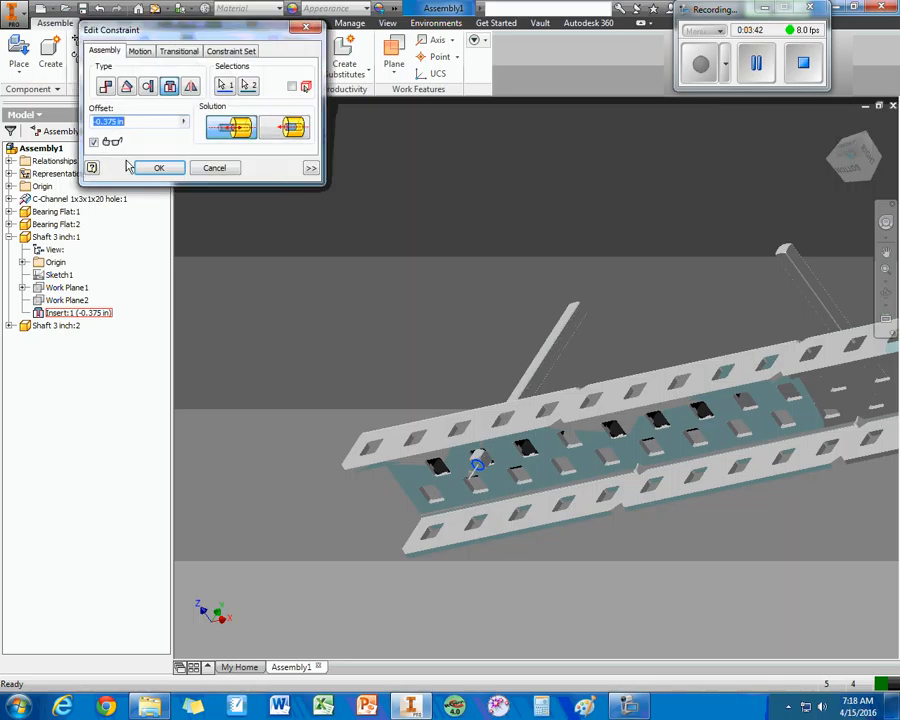
{"action": "left_click", "coordinate": [121, 122]}
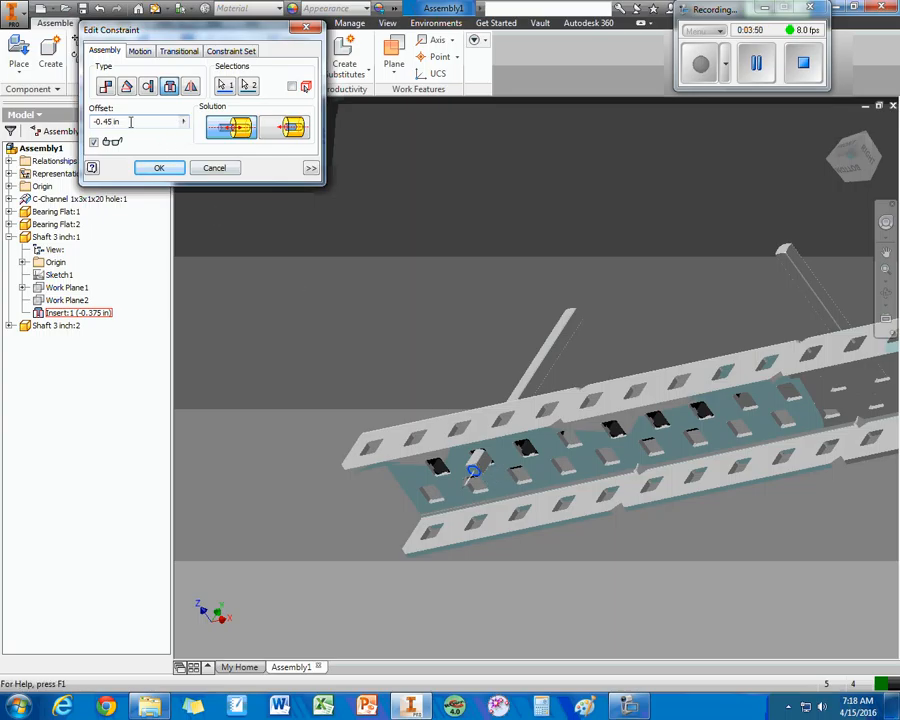
{"action": "key", "text": "BackSpace"}
{"action": "key", "text": "BackSpace"}
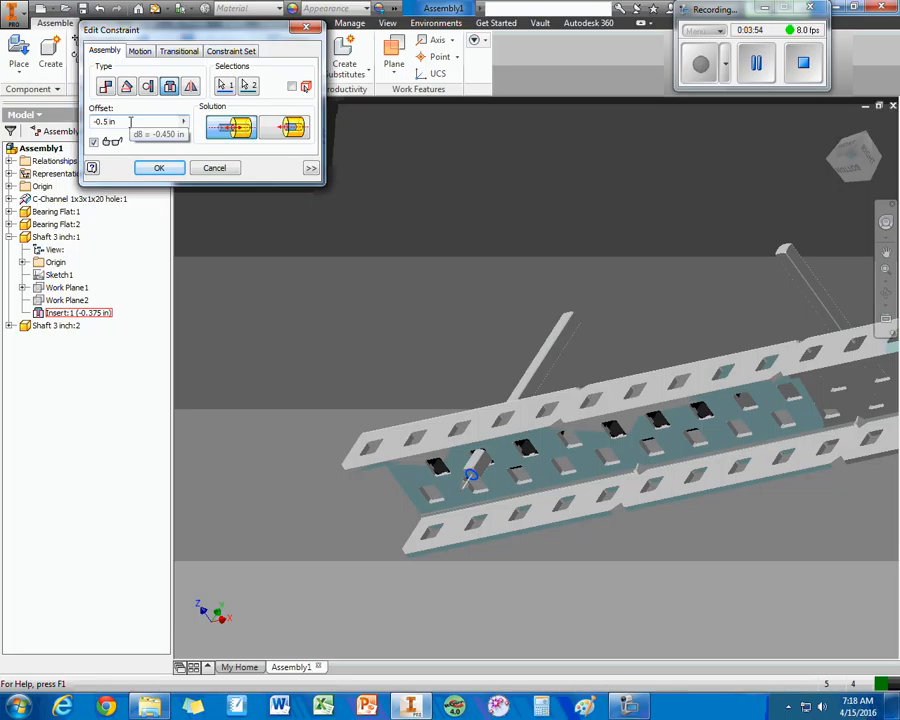
{"action": "left_click", "coordinate": [159, 168]}
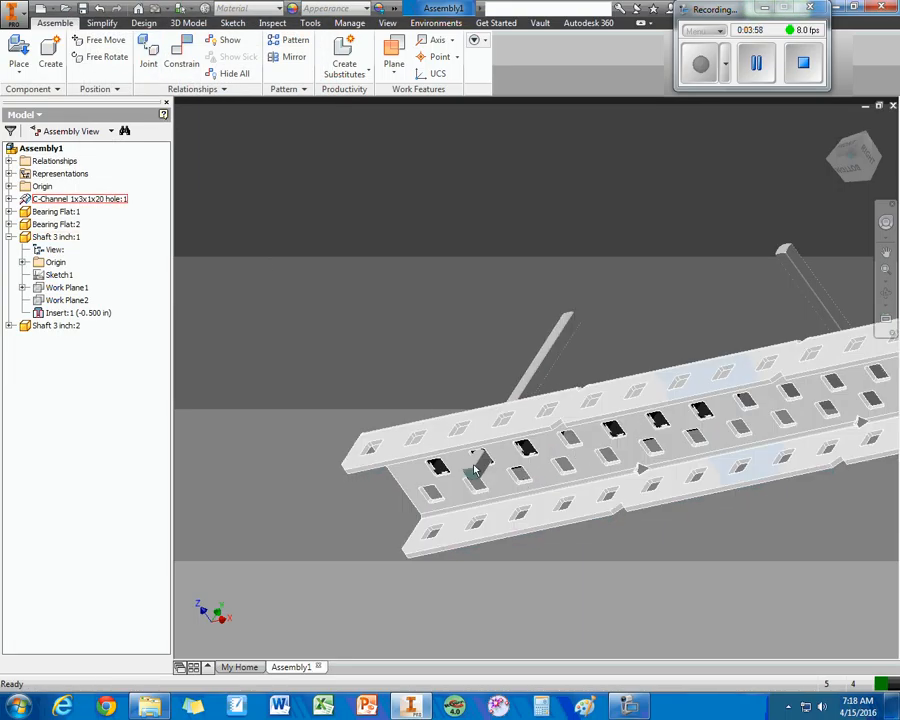
{"action": "left_click", "coordinate": [476, 470]}
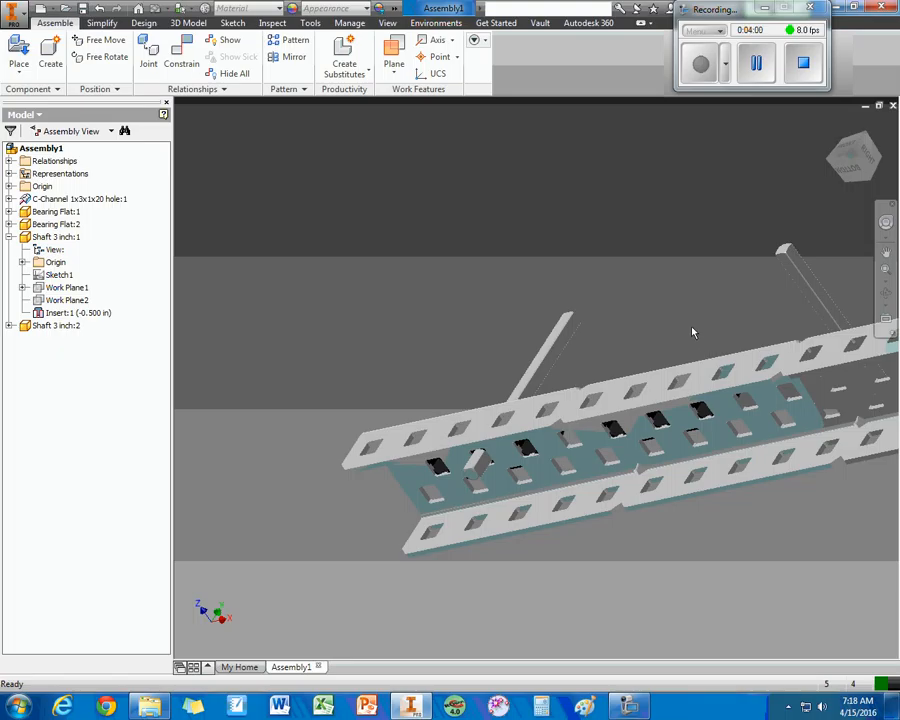
Constrain the second shaft's end into the middle hole of the second Bearing Flat using Insert with a -.5 in offset.
{"action": "middle_click_drag", "start_coordinate": [692, 332], "coordinate": [707, 454], "text": "shift"}
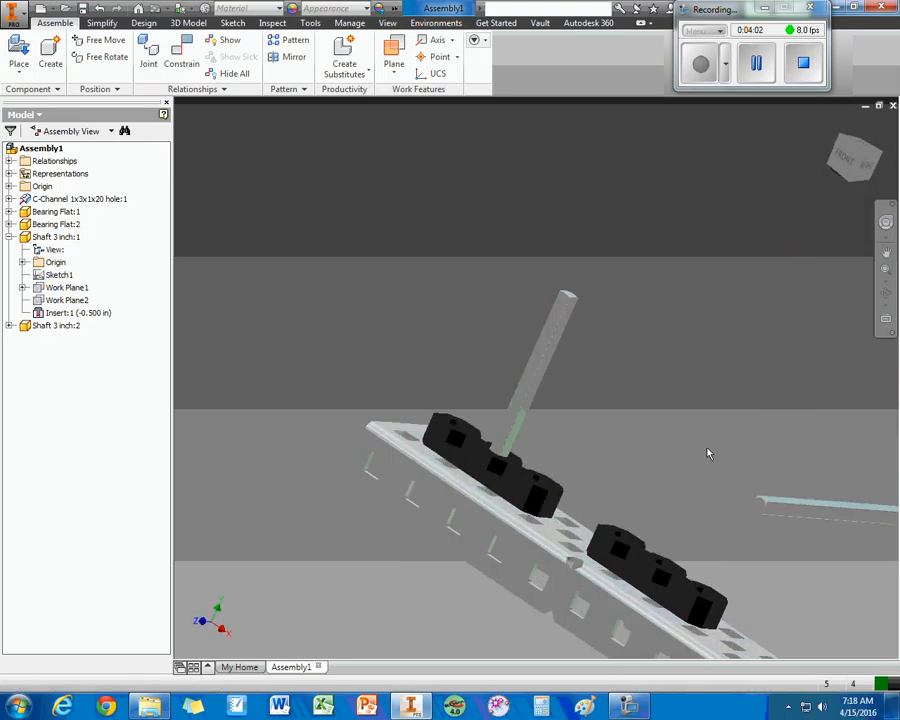
{"action": "scroll", "coordinate": [707, 454], "scroll_direction": "down", "scroll_amount": 4}
{"action": "middle_click_drag", "start_coordinate": [753, 554], "coordinate": [602, 429]}
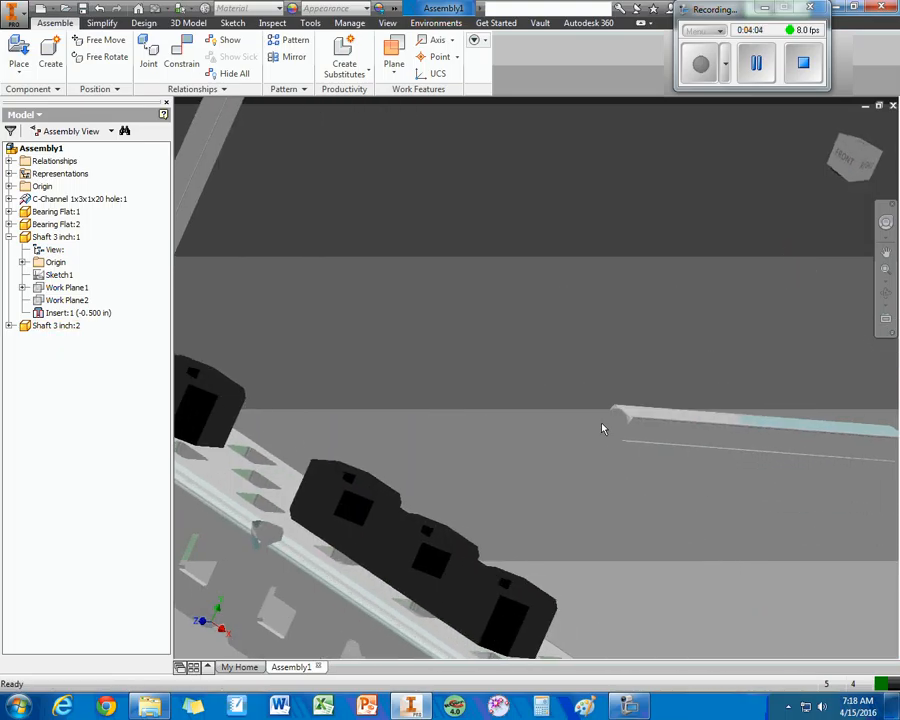
{"action": "key", "text": "c"}
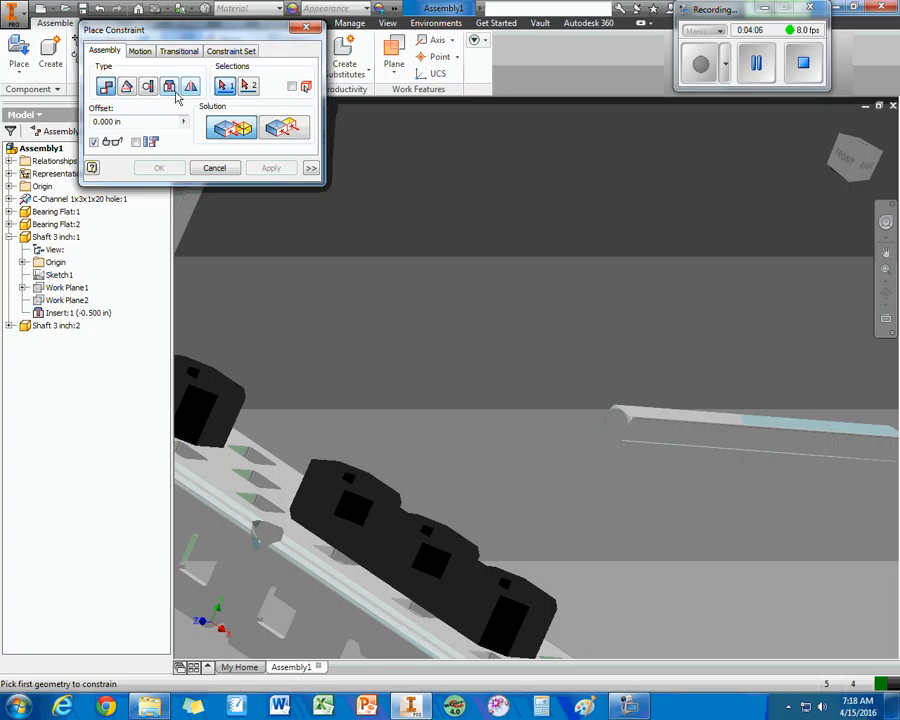
{"action": "left_click", "coordinate": [175, 90]}
{"action": "left_click", "coordinate": [617, 422]}
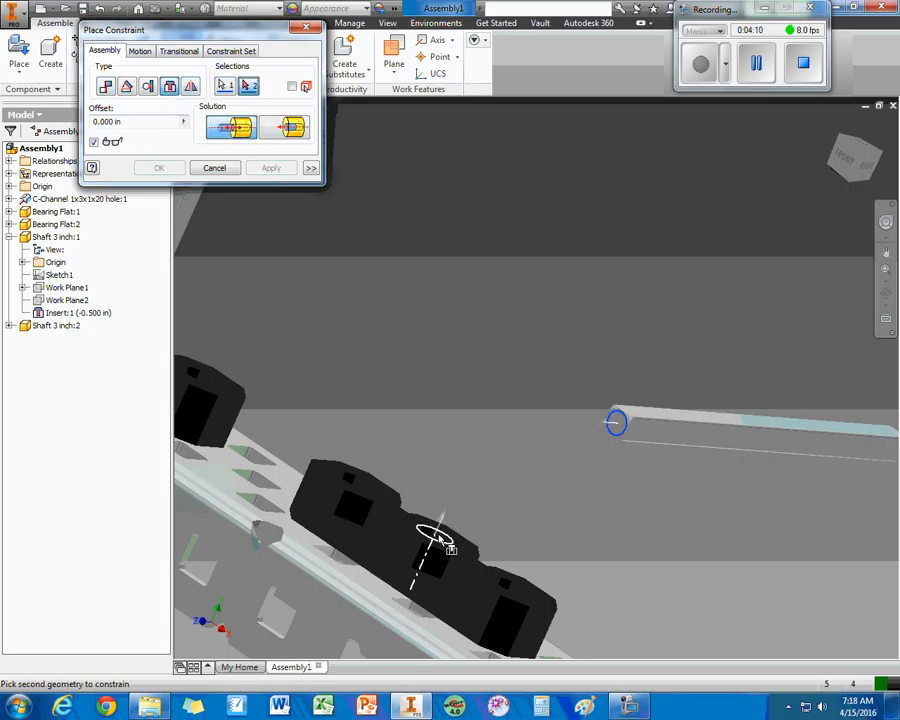
{"action": "left_click", "coordinate": [436, 538]}
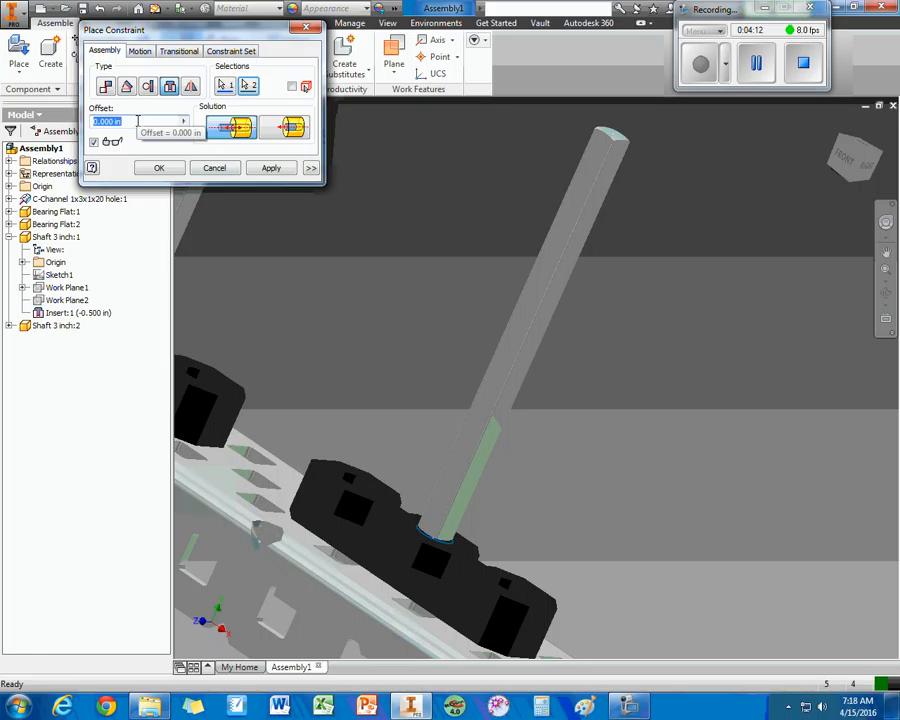
{"action": "type", "text": "-.5"}
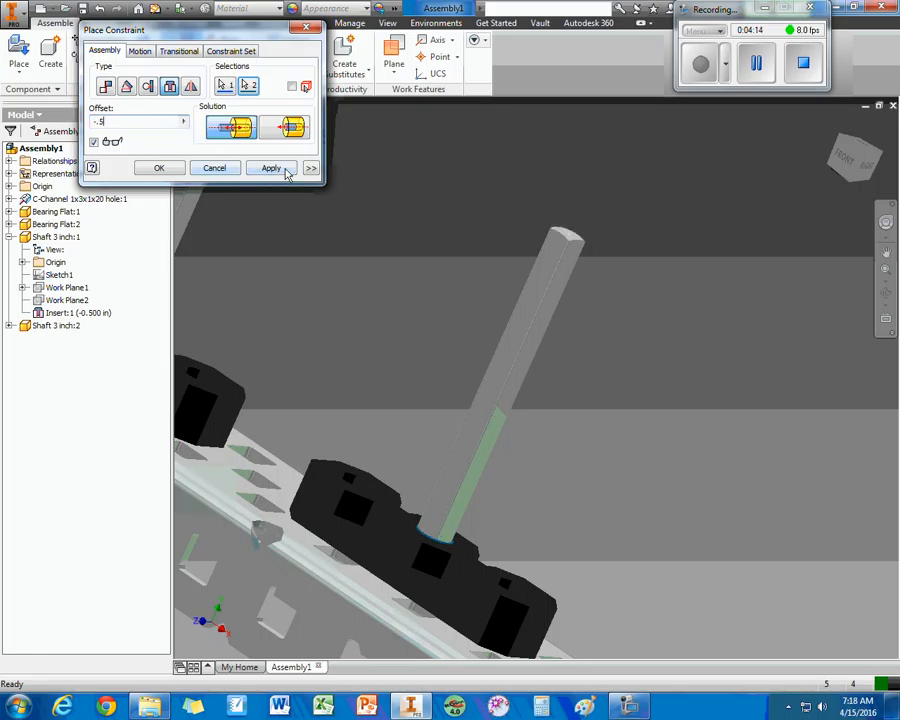
{"action": "left_click", "coordinate": [287, 174]}
{"action": "left_click", "coordinate": [214, 168]}
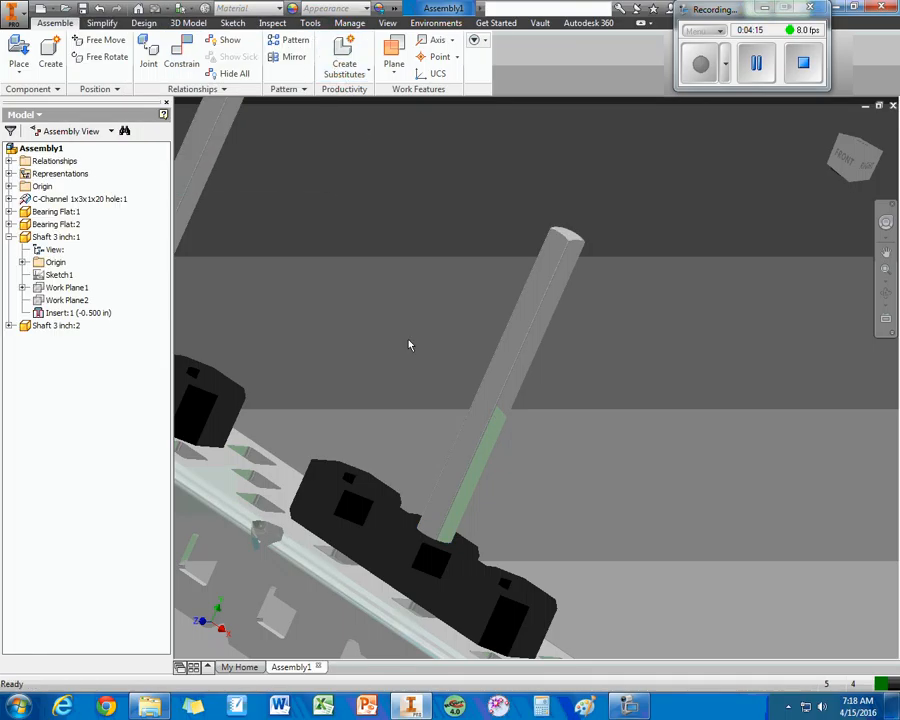
Place two copies of the Shaft Collar component from the Motion folder beside the C-channel, viewed from its underside.
{"action": "middle_click_drag", "start_coordinate": [433, 426], "coordinate": [569, 344]}
{"action": "scroll", "coordinate": [569, 344], "scroll_direction": "up", "scroll_amount": 3}
{"action": "mouse_move", "coordinate": [524, 376]}
{"action": "middle_mouse_down", "text": "shift"}
{"action": "mouse_move", "coordinate": [544, 346]}
{"action": "mouse_move", "coordinate": [553, 299]}
{"action": "mouse_move", "coordinate": [522, 396]}
{"action": "middle_mouse_up", "text": "shift"}
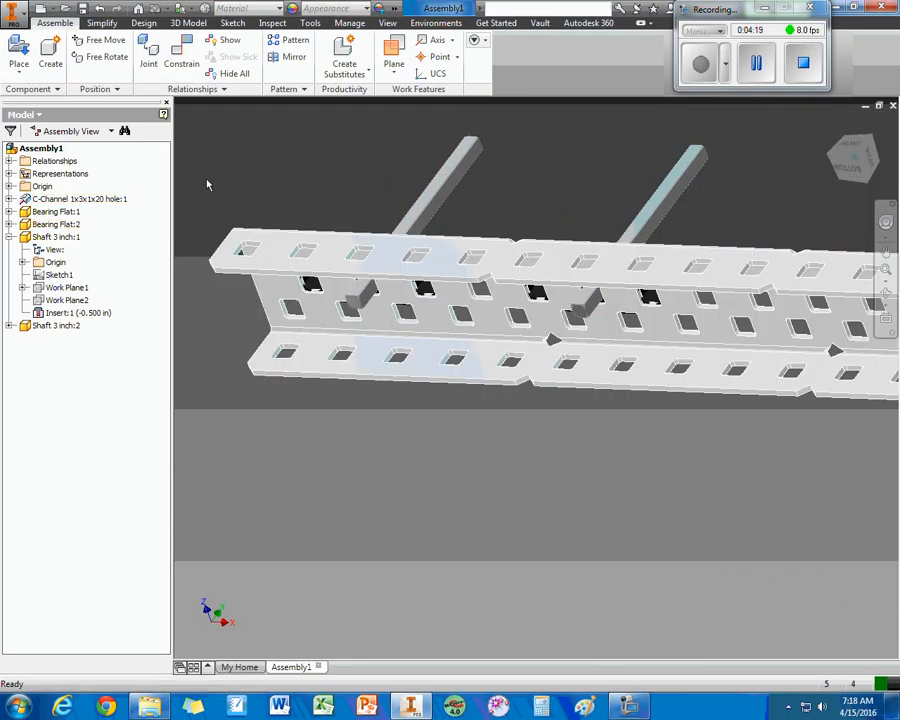
{"action": "left_click", "coordinate": [12, 48]}
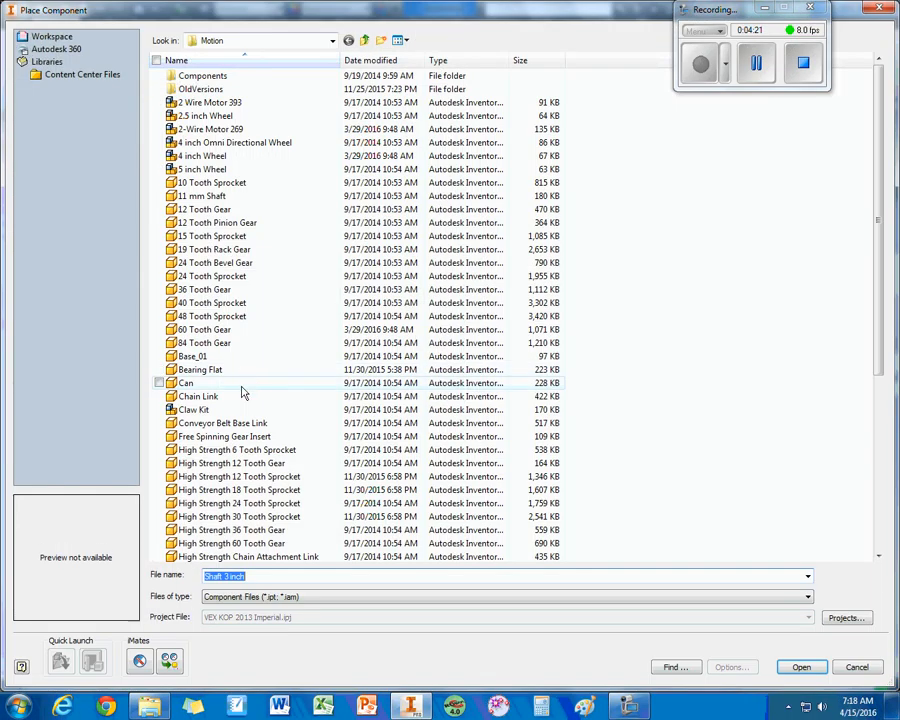
{"action": "left_click", "coordinate": [240, 400]}
{"action": "scroll", "coordinate": [240, 420], "scroll_direction": "down", "scroll_amount": 5}
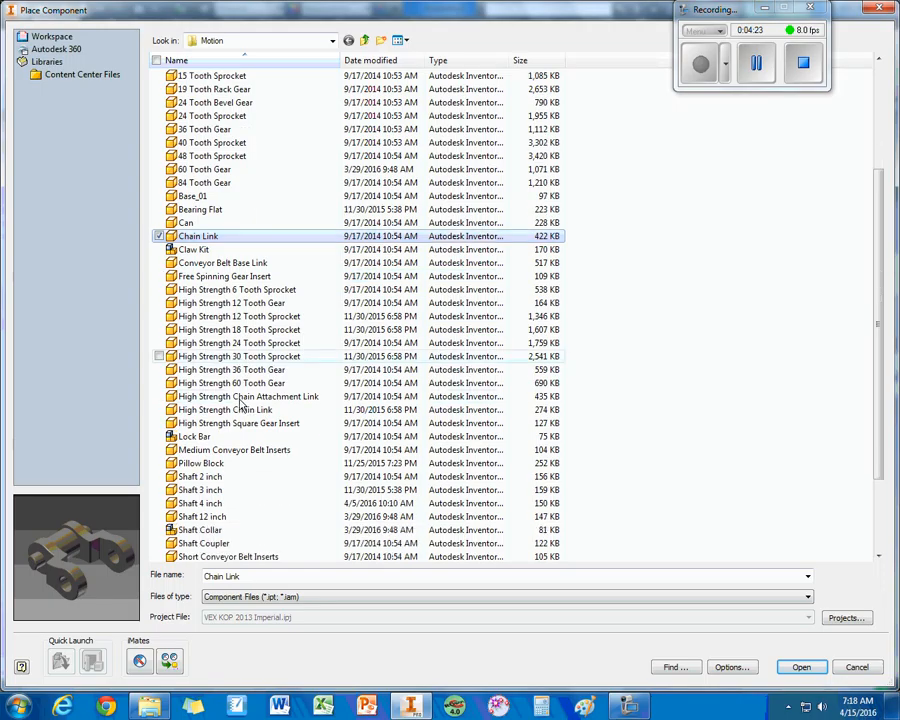
{"action": "left_click", "coordinate": [192, 490]}
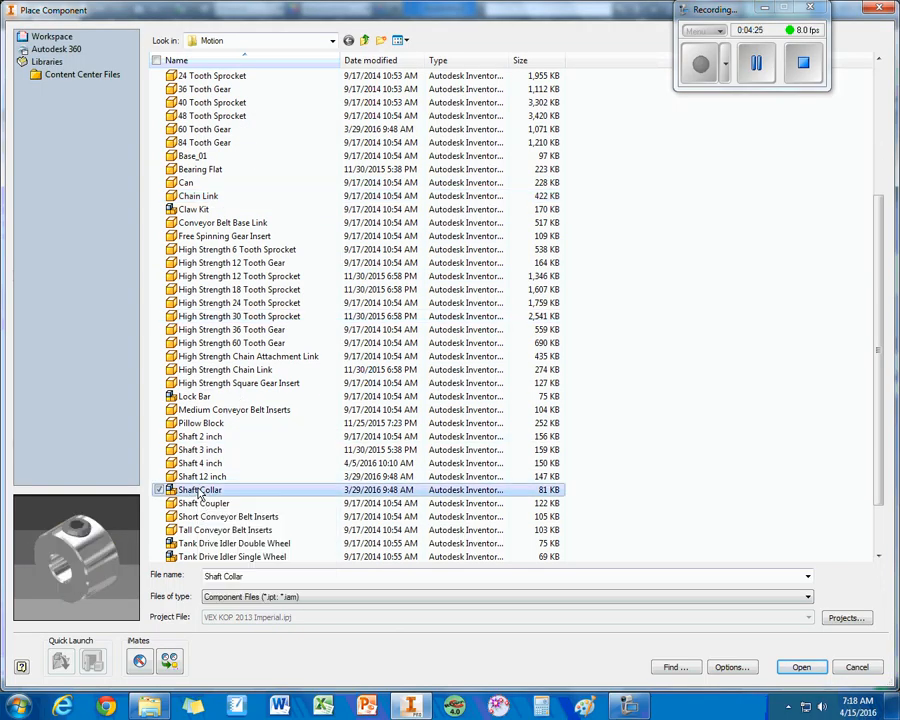
{"action": "left_click", "coordinate": [802, 668]}
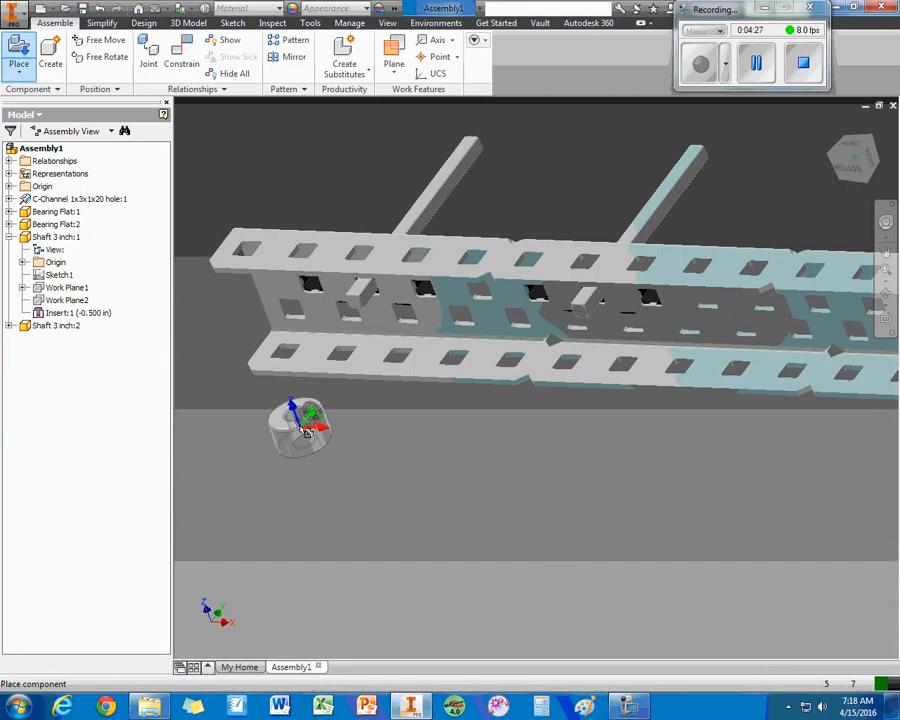
{"action": "left_click", "coordinate": [288, 433]}
{"action": "left_click", "coordinate": [565, 460]}
{"action": "right_click", "coordinate": [734, 514]}
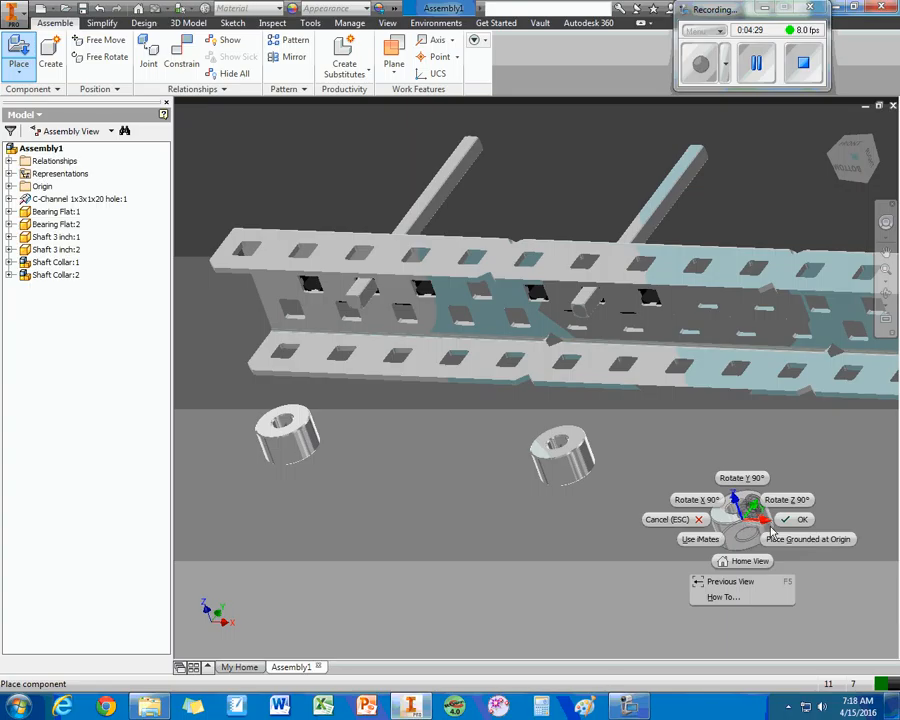
{"action": "left_click", "coordinate": [682, 516]}
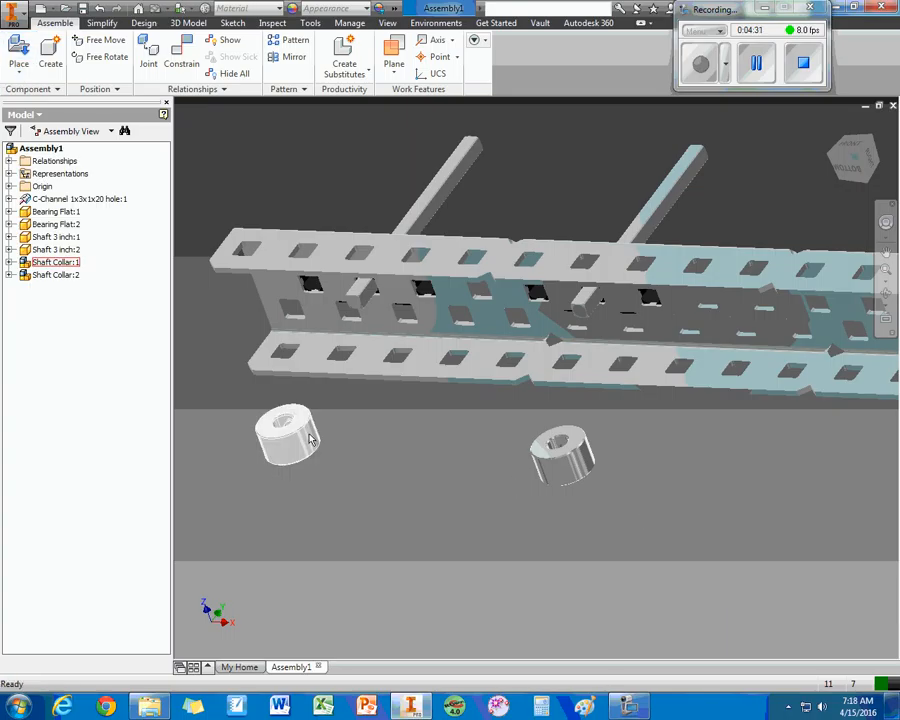
Mate an end face of each Shaft Collar to the C-channel's inner web face with a 0.000 in offset.
{"action": "key", "text": "c"}
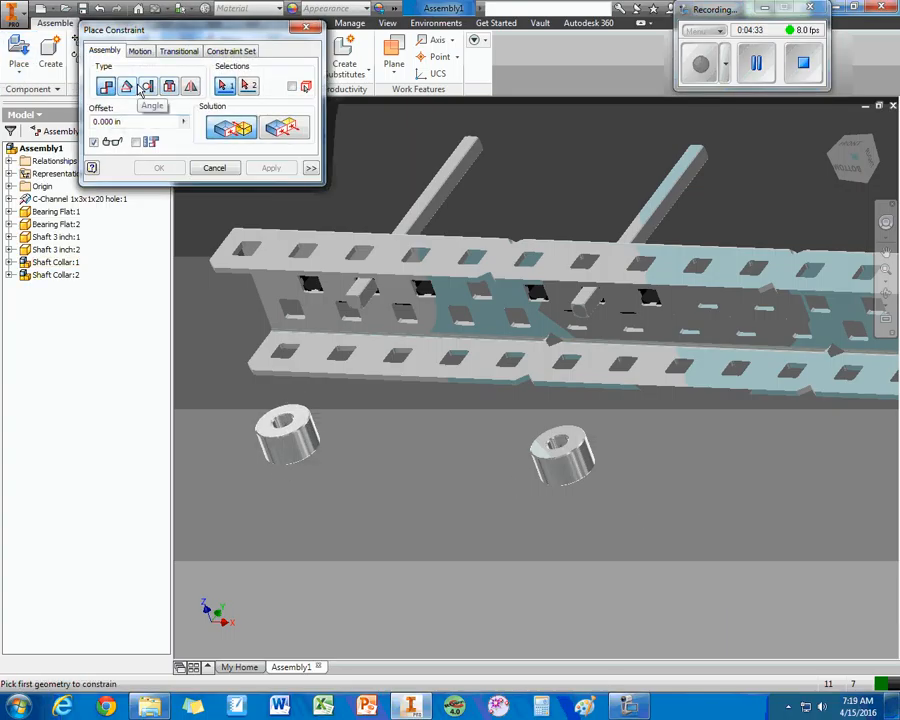
{"action": "left_click", "coordinate": [298, 418]}
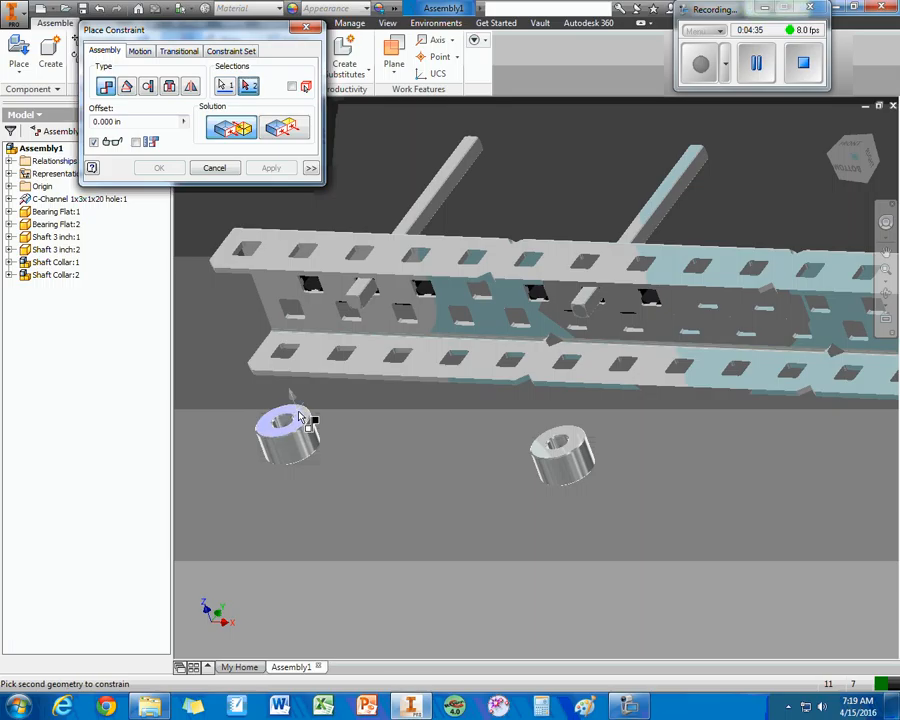
{"action": "left_click", "coordinate": [335, 293]}
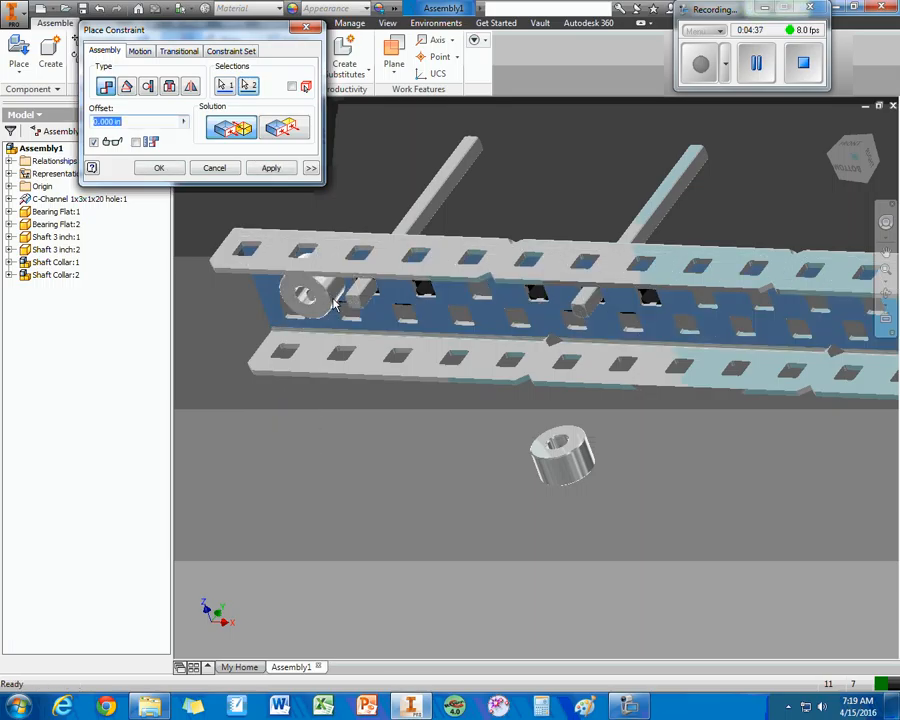
{"action": "left_click", "coordinate": [271, 168]}
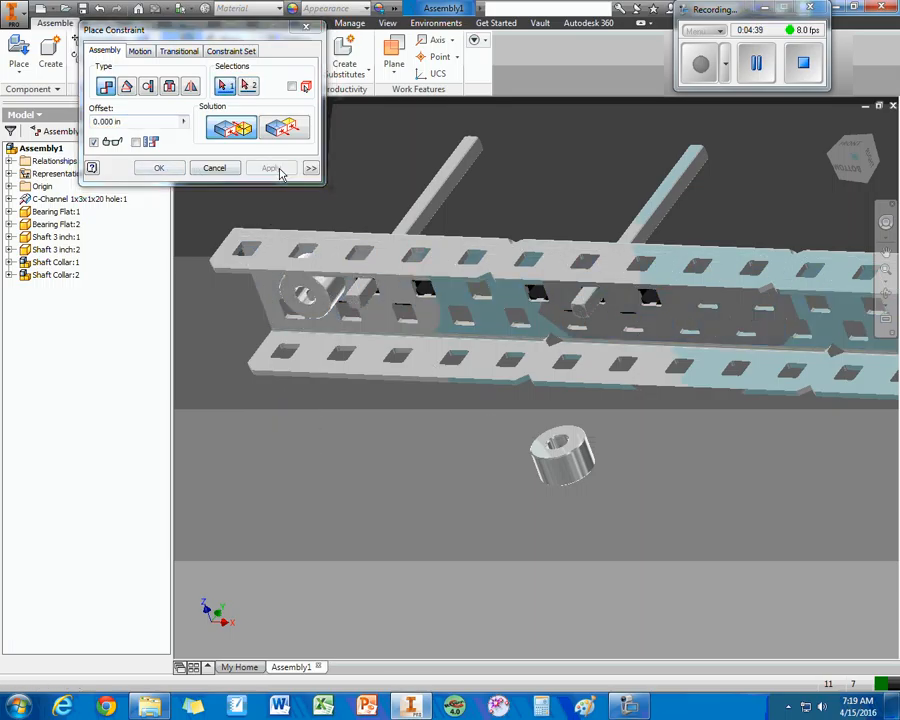
{"action": "left_click", "coordinate": [545, 452]}
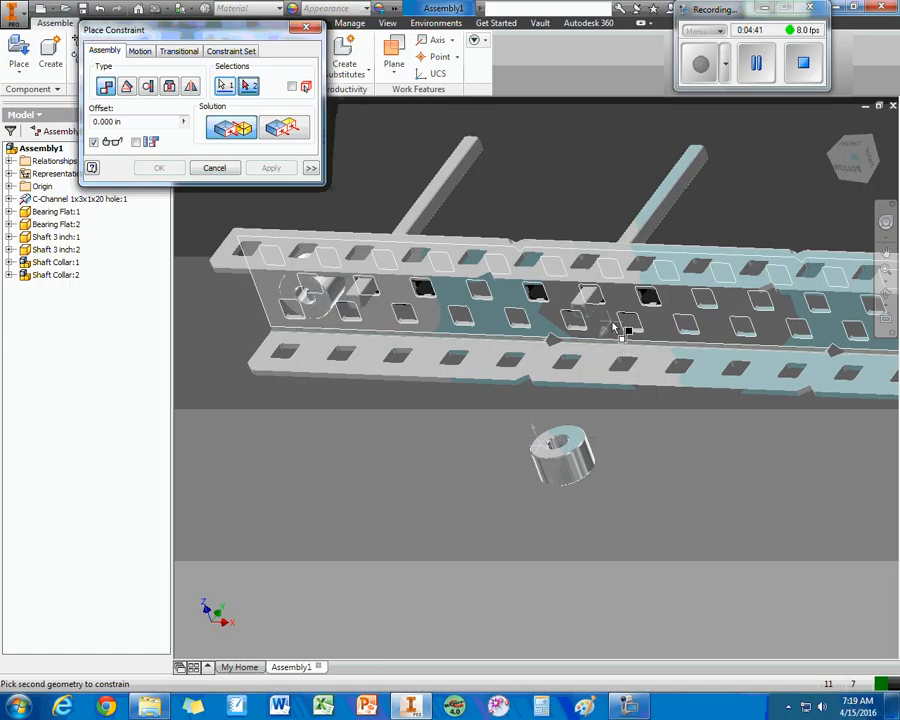
{"action": "left_click", "coordinate": [614, 328]}
{"action": "left_click", "coordinate": [274, 169]}
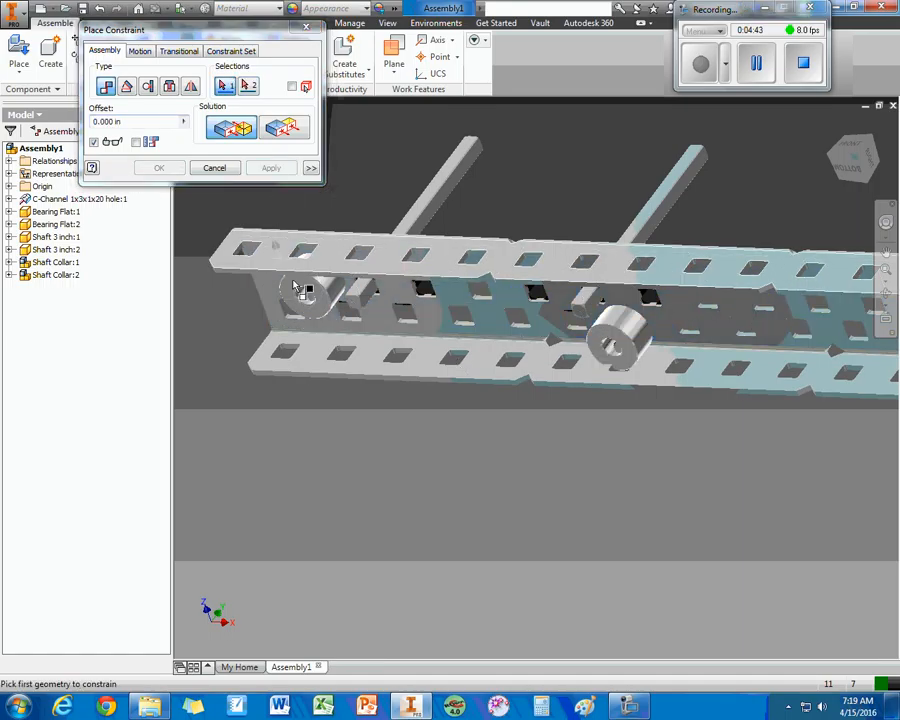
Mate the first Shaft Collar's hole axis to the first shaft's axis with a 0.000 in offset.
{"action": "left_click", "coordinate": [309, 299]}
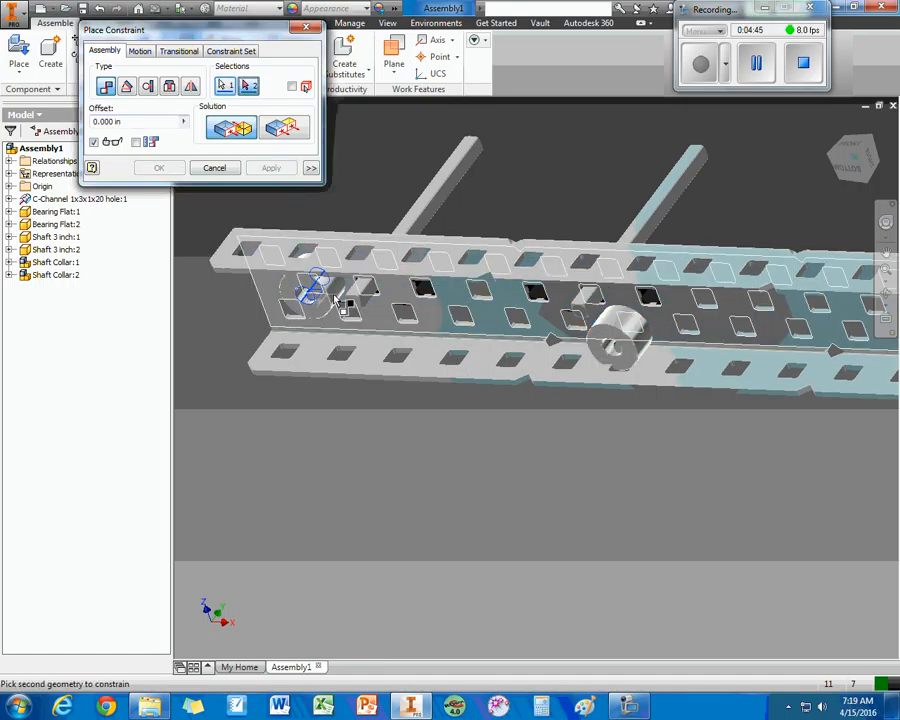
{"action": "scroll", "coordinate": [376, 298], "scroll_direction": "down", "scroll_amount": 2}
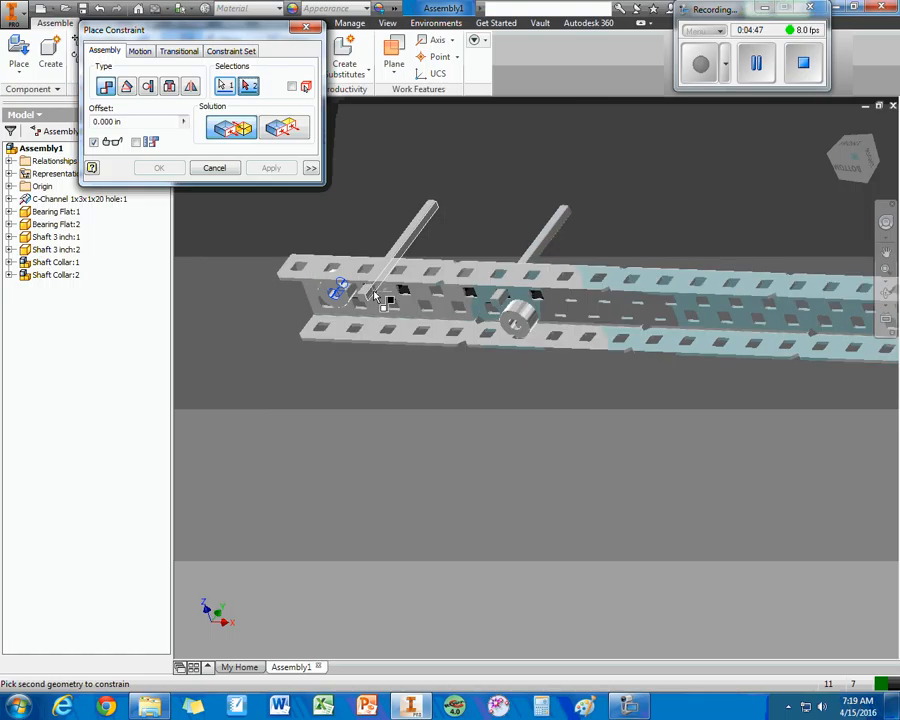
{"action": "scroll", "coordinate": [380, 294], "scroll_direction": "up", "scroll_amount": 8}
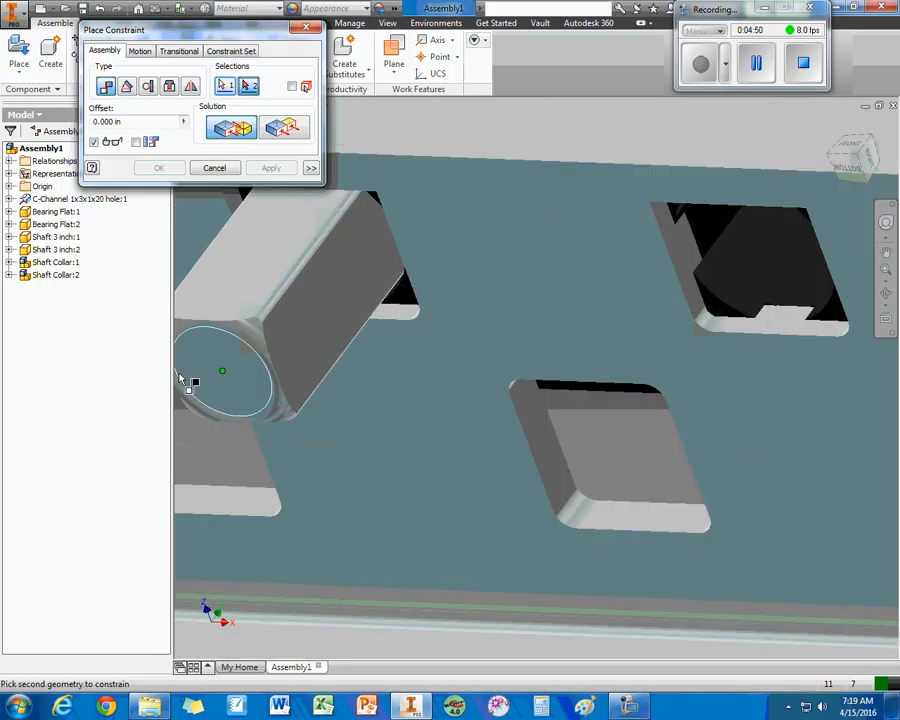
{"action": "left_click", "coordinate": [402, 286]}
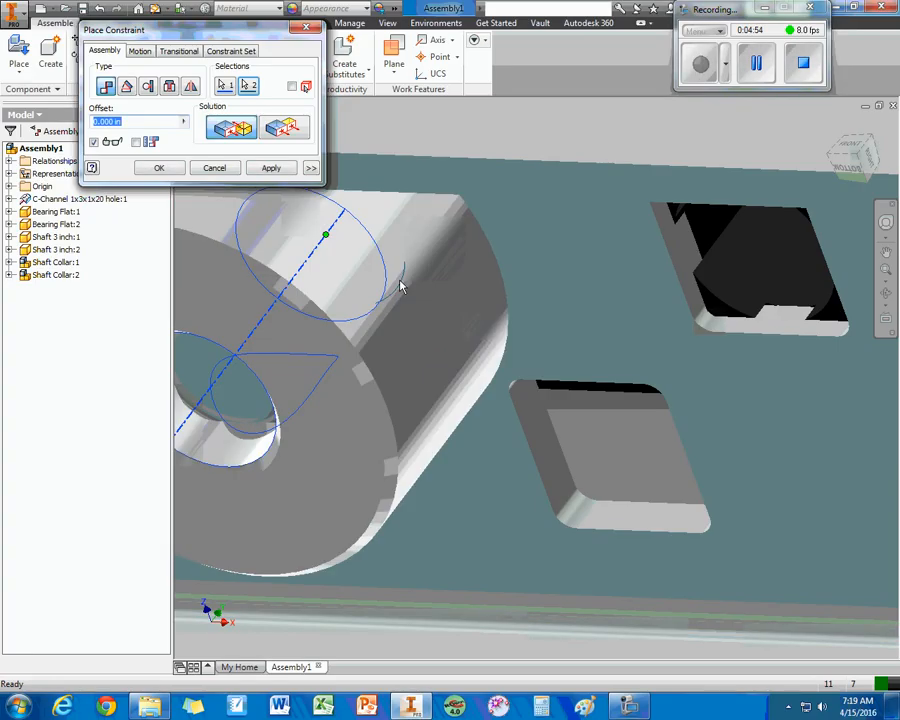
{"action": "scroll", "coordinate": [428, 378], "scroll_direction": "down", "scroll_amount": 5}
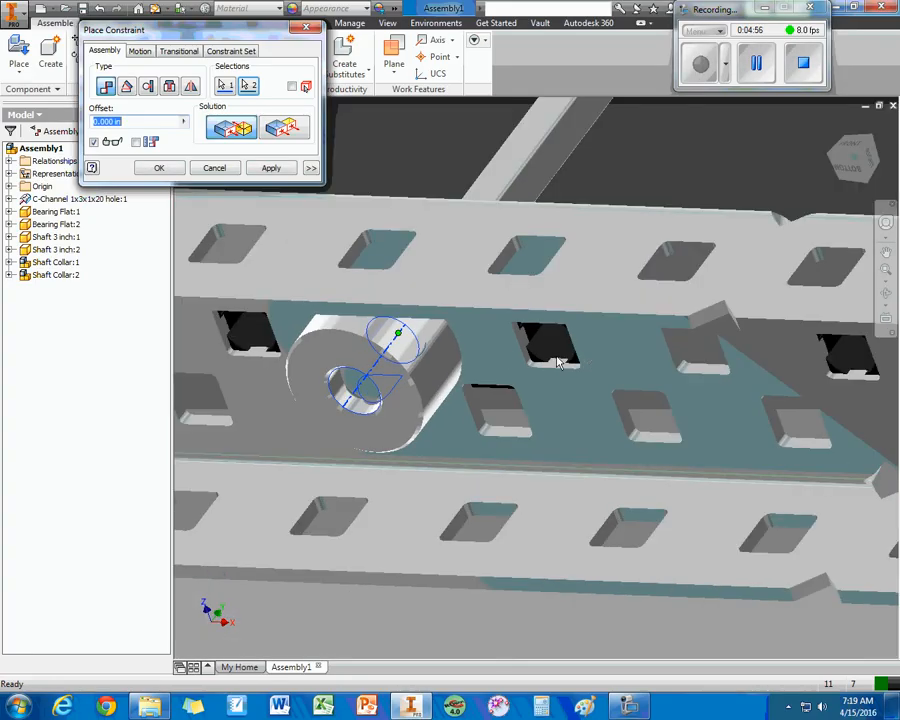
{"action": "left_click", "coordinate": [272, 168]}
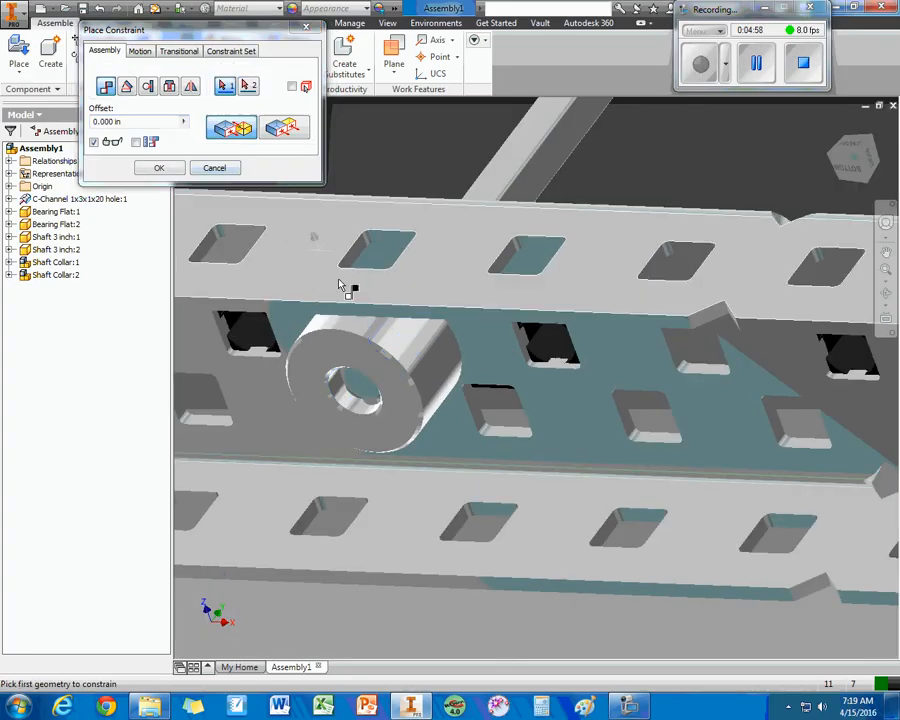
Mate the second Shaft Collar's hole axis to the second shaft's axis with a 0.000 in offset and finish constraining.
{"action": "middle_click_drag", "start_coordinate": [587, 396], "coordinate": [880, 440]}
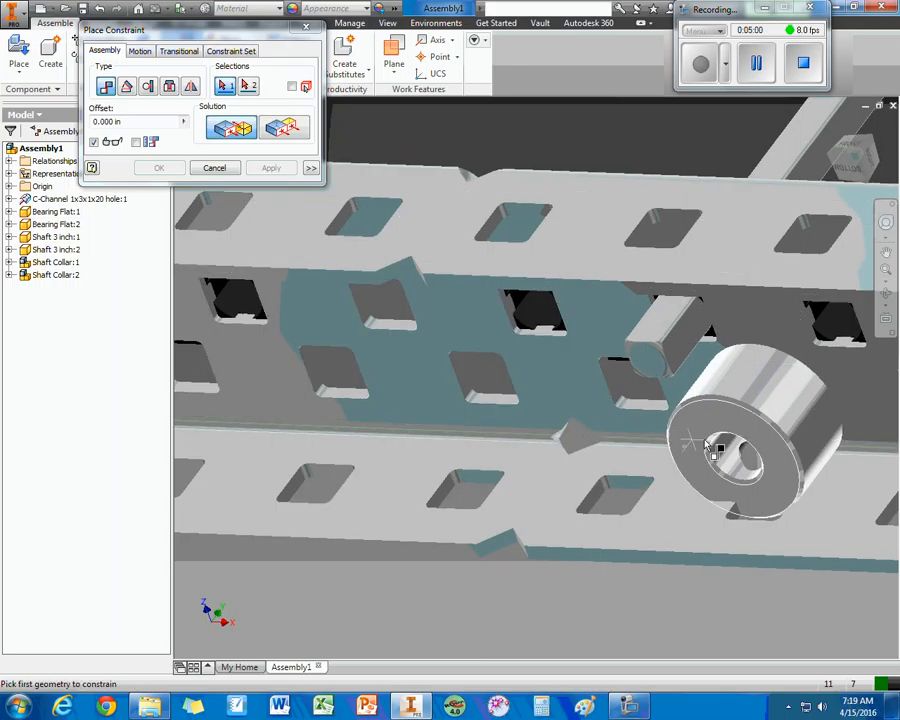
{"action": "left_click", "coordinate": [741, 460]}
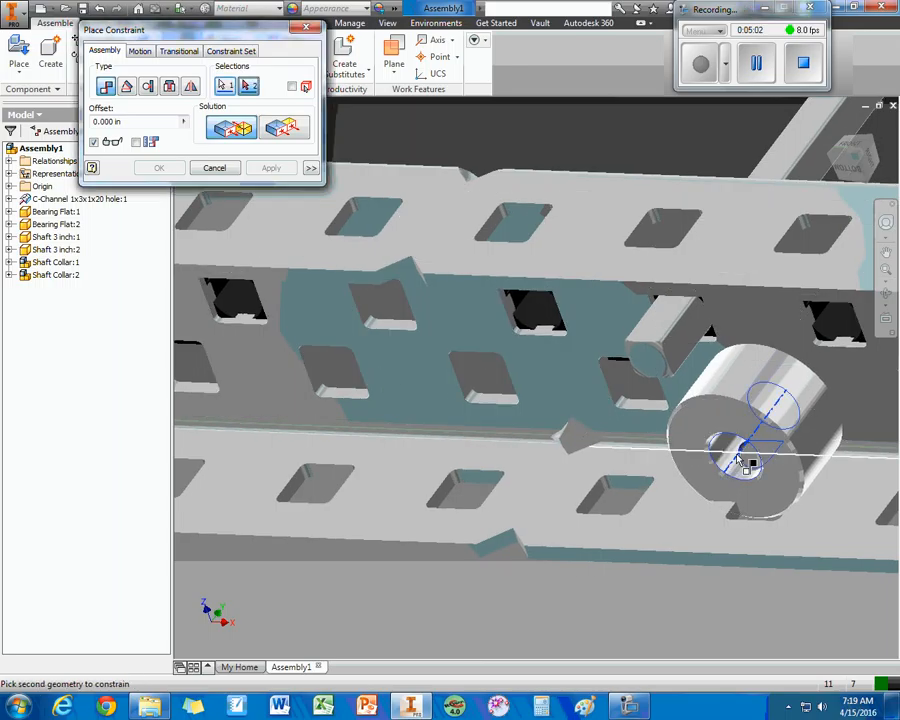
{"action": "scroll", "coordinate": [727, 345], "scroll_direction": "down", "scroll_amount": 8}
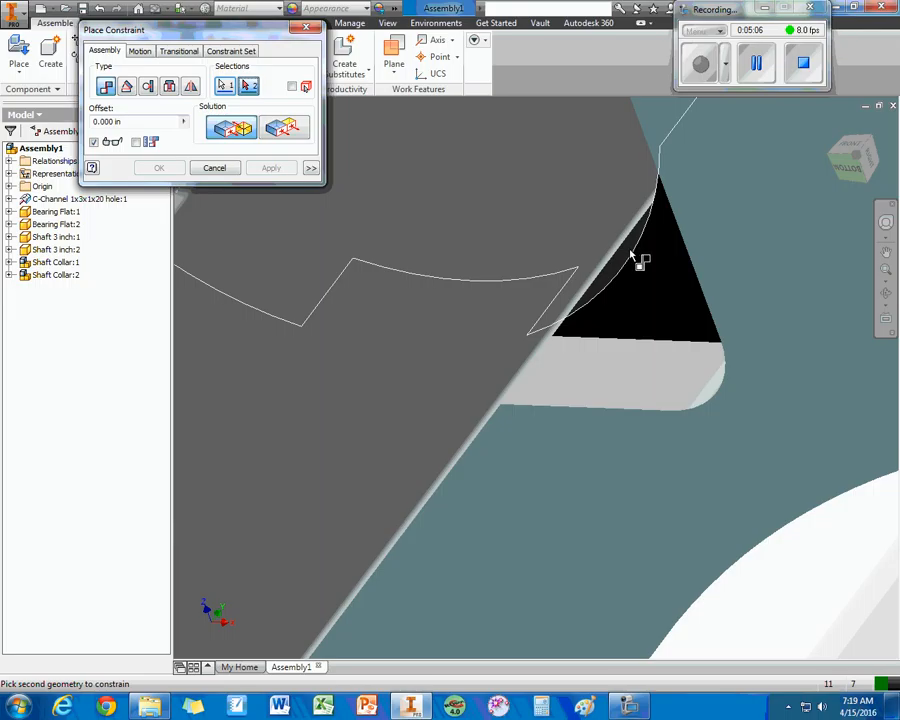
{"action": "left_click", "coordinate": [630, 253]}
{"action": "scroll", "coordinate": [620, 304], "scroll_direction": "up", "scroll_amount": 8}
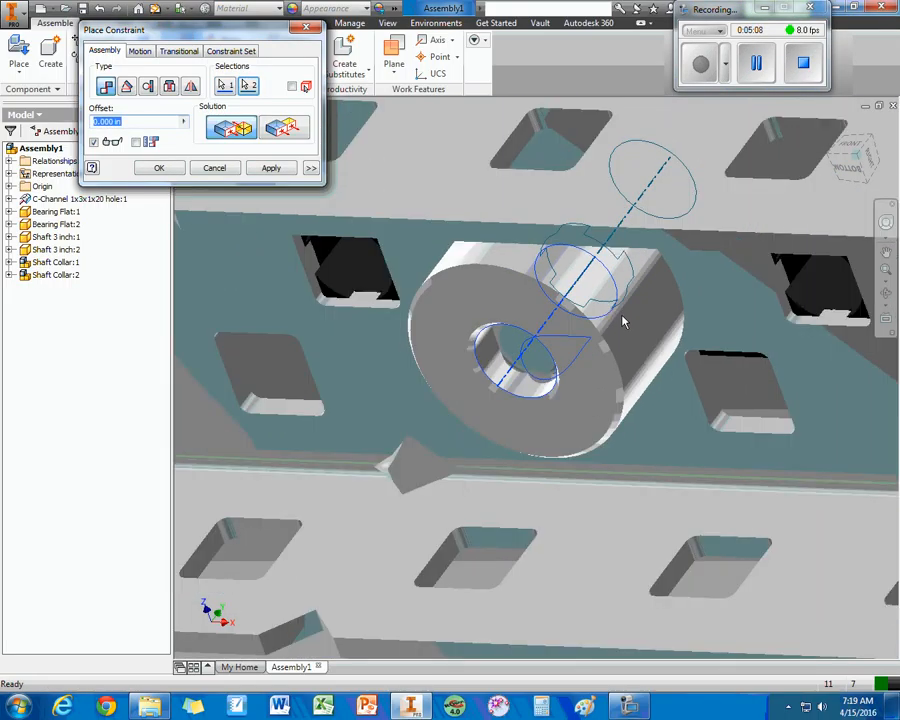
{"action": "left_click", "coordinate": [272, 171]}
{"action": "left_click", "coordinate": [230, 170]}
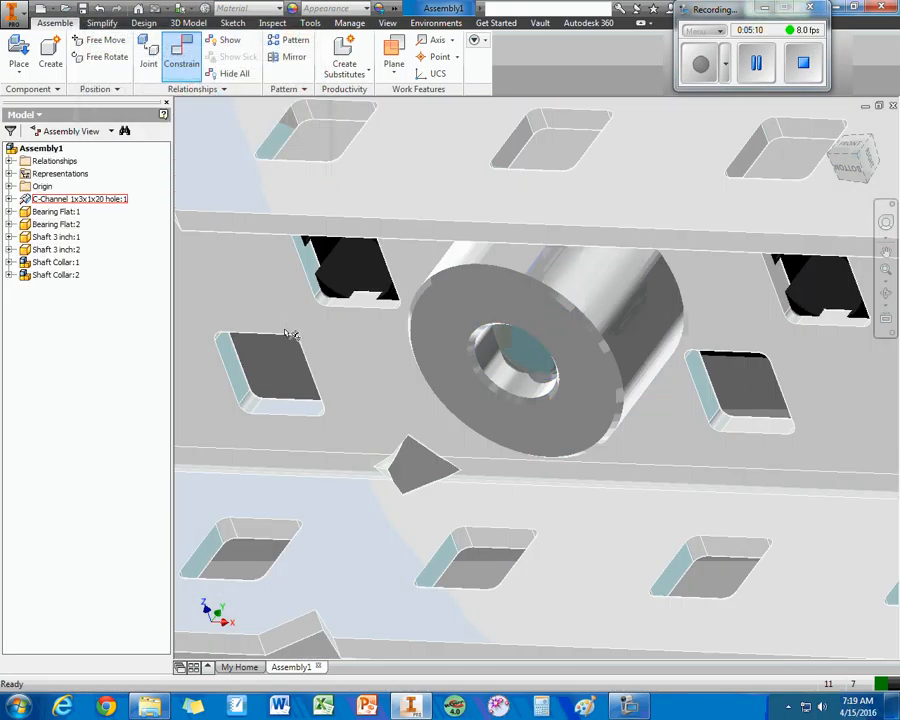
Edit the first 3-inch shaft's Insert constraint to an offset of -0.57 in.
{"action": "middle_click_drag", "start_coordinate": [335, 336], "coordinate": [827, 349]}
{"action": "middle_click_drag", "start_coordinate": [545, 345], "coordinate": [715, 340]}
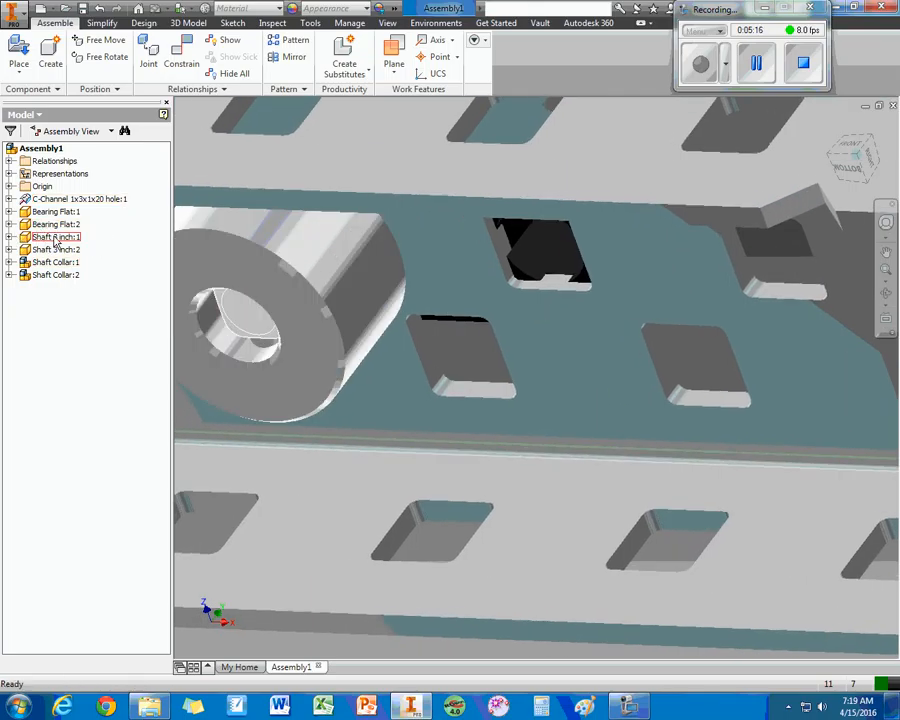
{"action": "left_click", "coordinate": [55, 237]}
{"action": "left_click", "coordinate": [10, 237]}
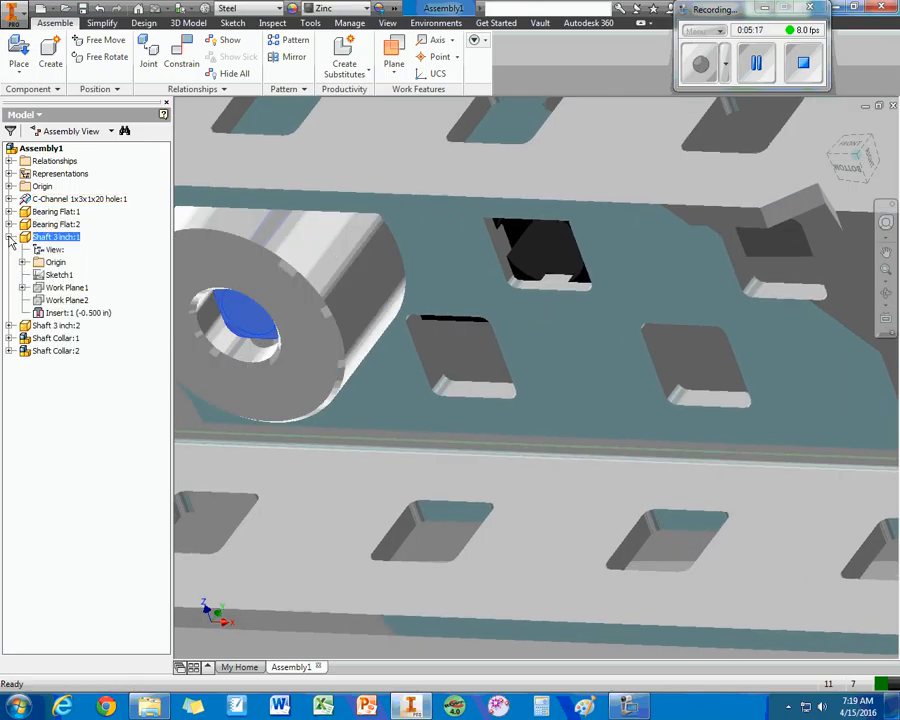
{"action": "right_click", "coordinate": [70, 314]}
{"action": "left_click", "coordinate": [108, 366]}
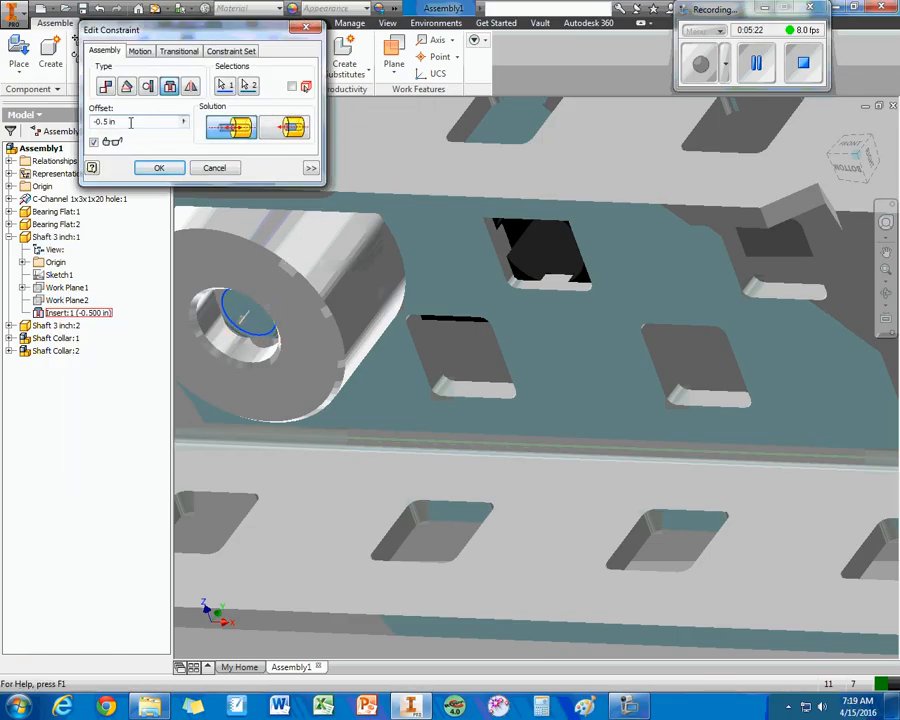
{"action": "key", "text": "BackSpace"}
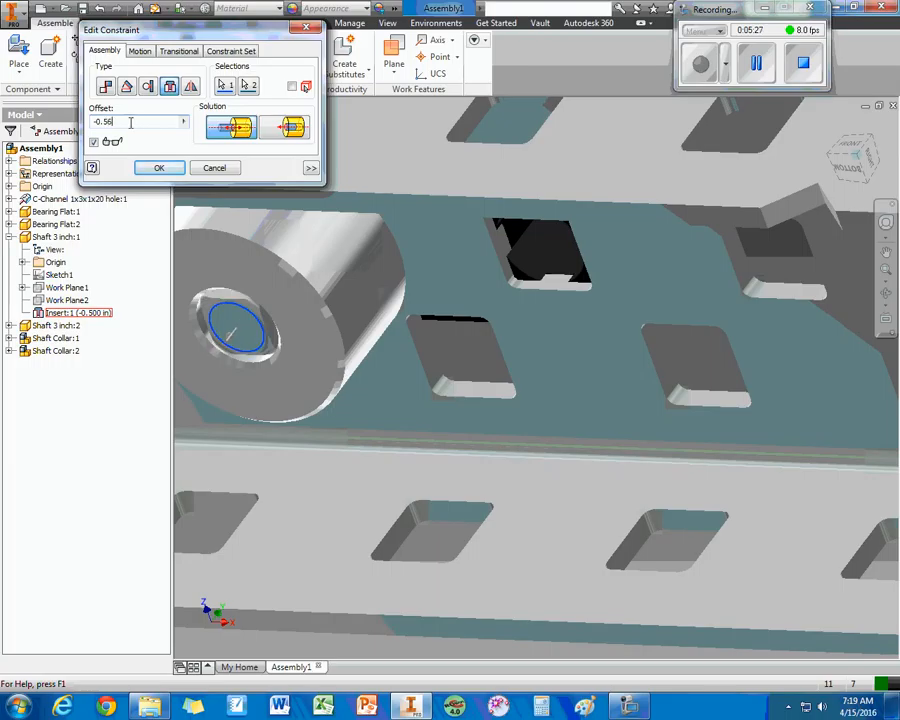
{"action": "key", "text": "BackSpace"}
{"action": "type", "text": "7"}
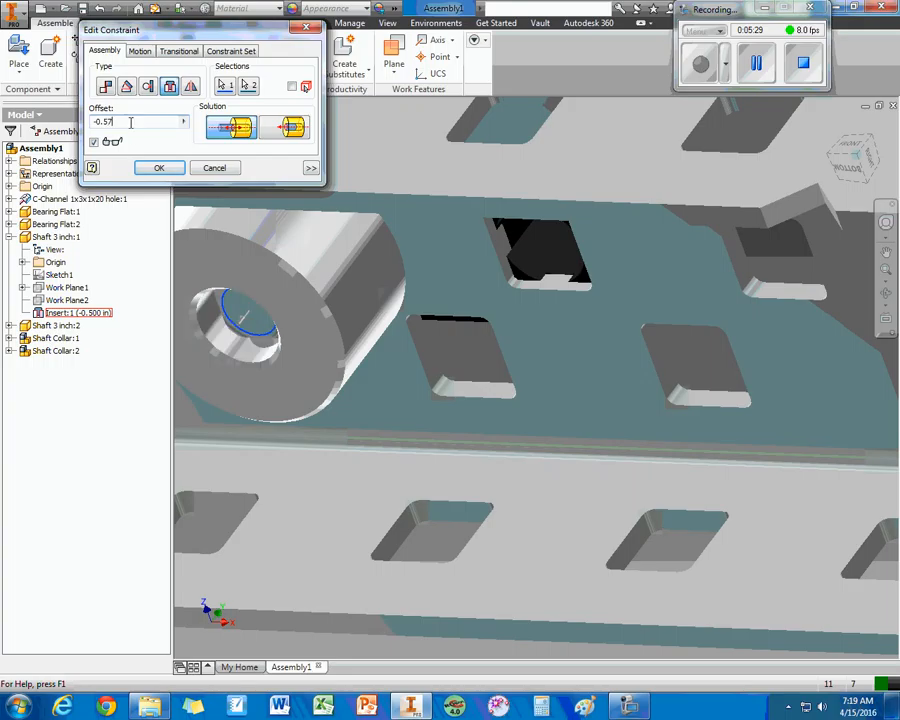
{"action": "left_click", "coordinate": [156, 168]}
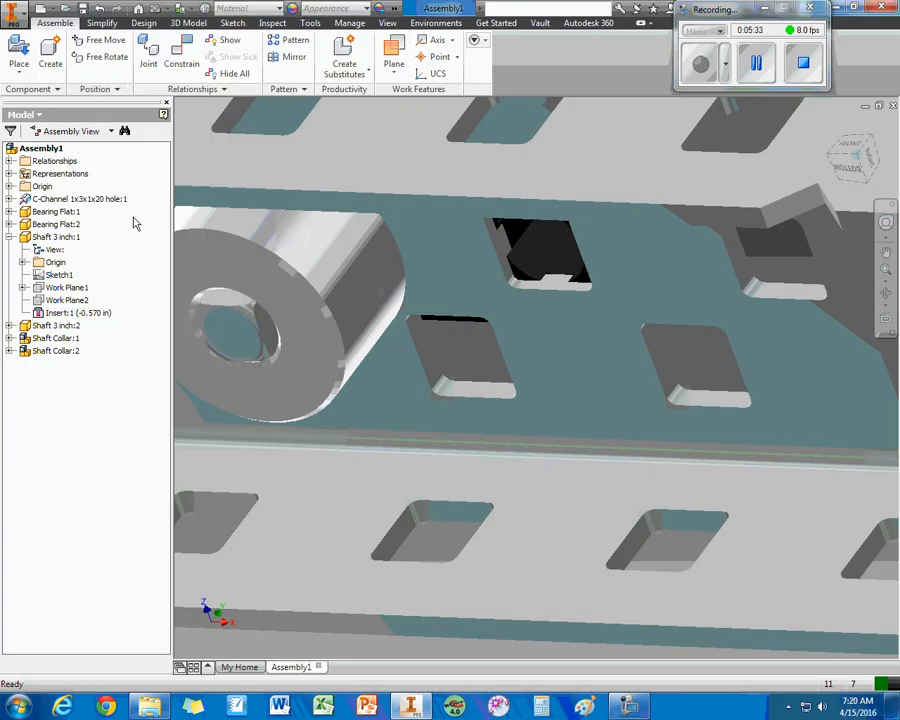
Edit the second 3-inch shaft's Insert constraint to an offset of -.57 in.
{"action": "left_click", "coordinate": [9, 326]}
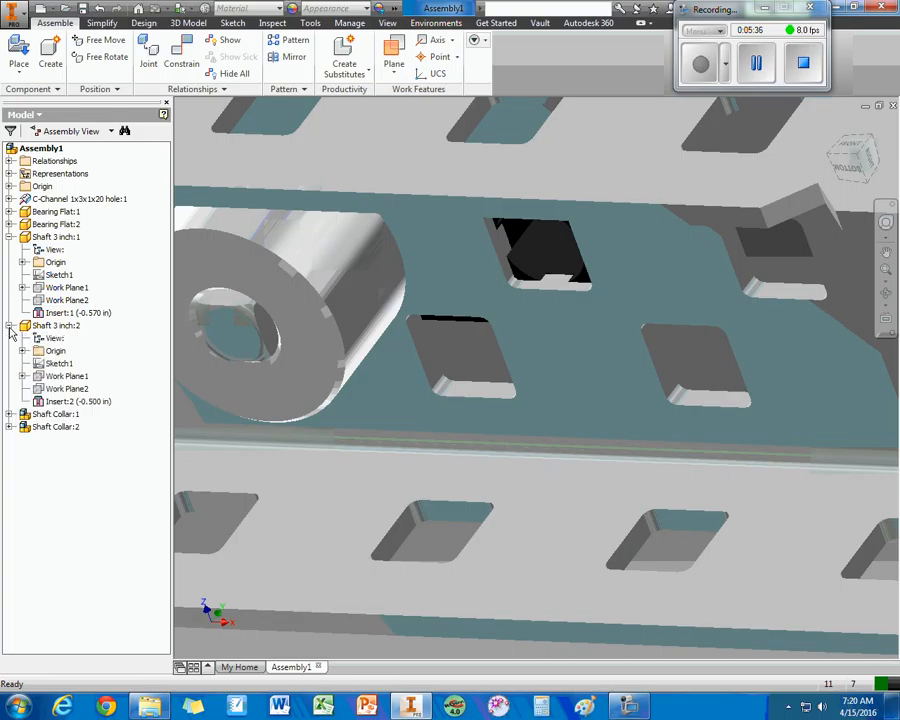
{"action": "right_click", "coordinate": [66, 401]}
{"action": "left_click", "coordinate": [100, 458]}
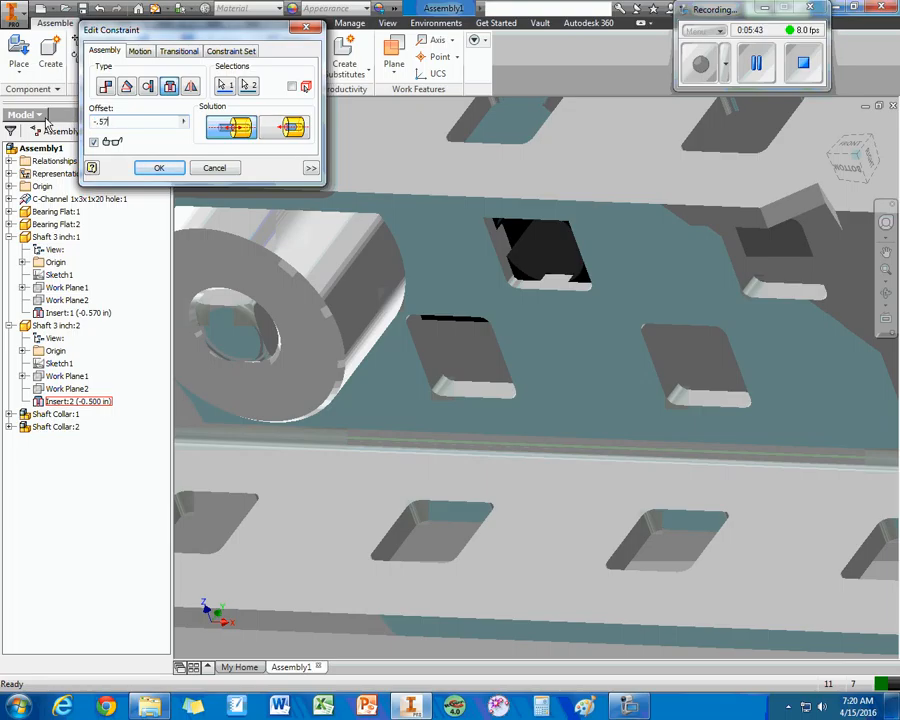
{"action": "left_click", "coordinate": [158, 169]}
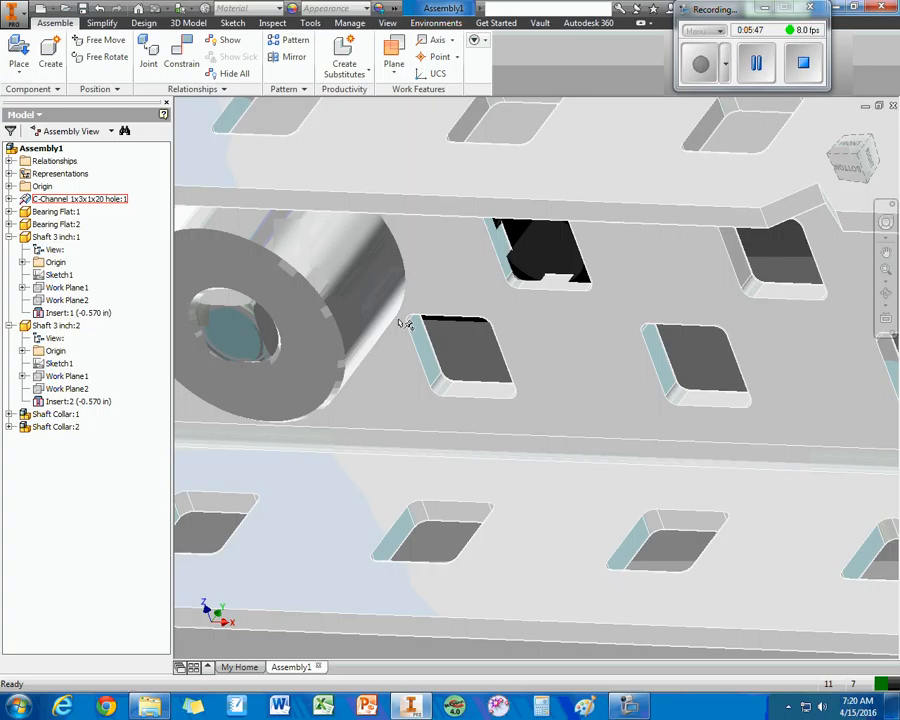
Rotate the first Shaft Collar to expose its set screw, and constrain the screw face to the shaft's flat side with a 0.00 deg undirected Angle.
{"action": "middle_click_drag", "start_coordinate": [399, 320], "coordinate": [570, 316]}
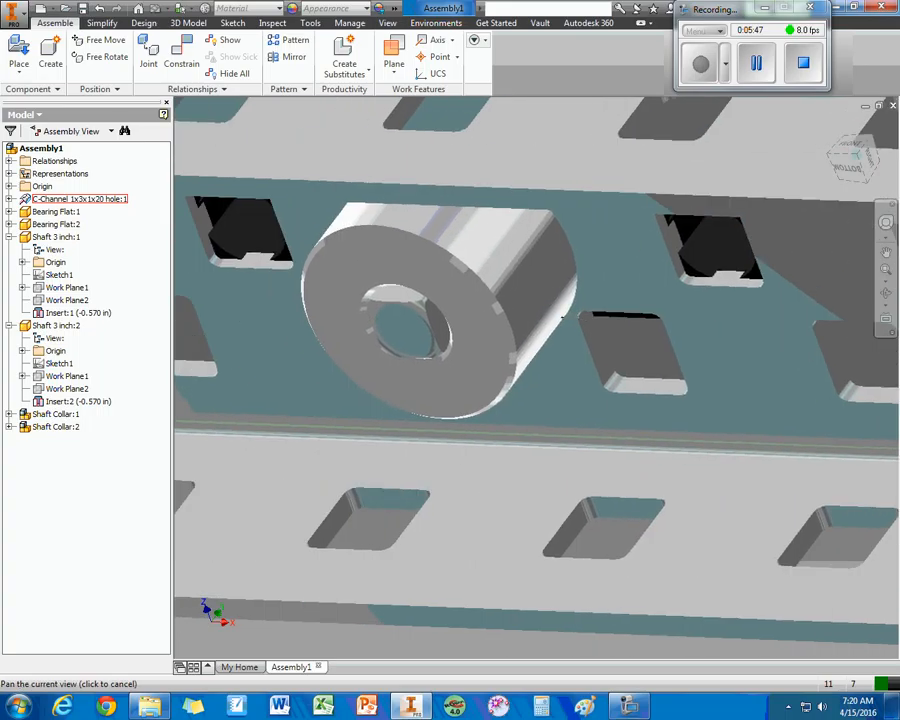
{"action": "left_click_drag", "start_coordinate": [480, 325], "coordinate": [545, 322]}
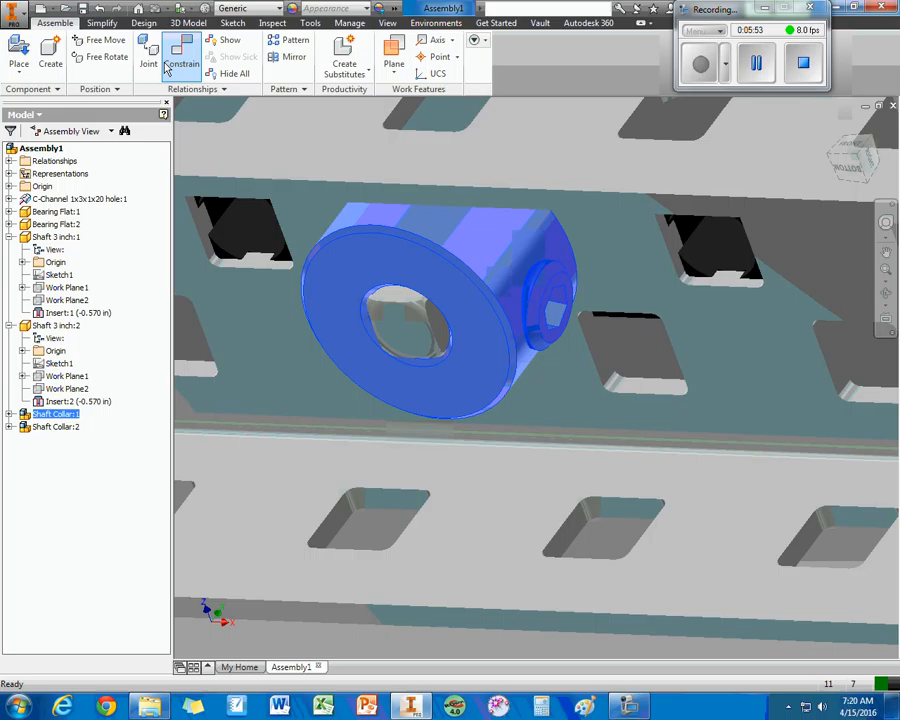
{"action": "left_click", "coordinate": [172, 62]}
{"action": "left_click", "coordinate": [127, 87]}
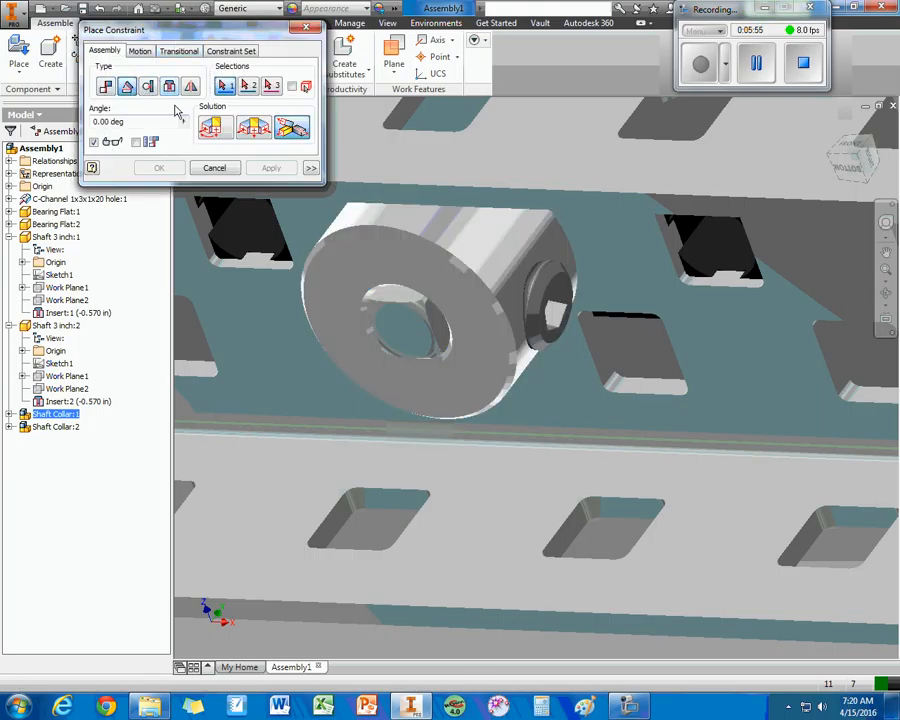
{"action": "left_click", "coordinate": [256, 128]}
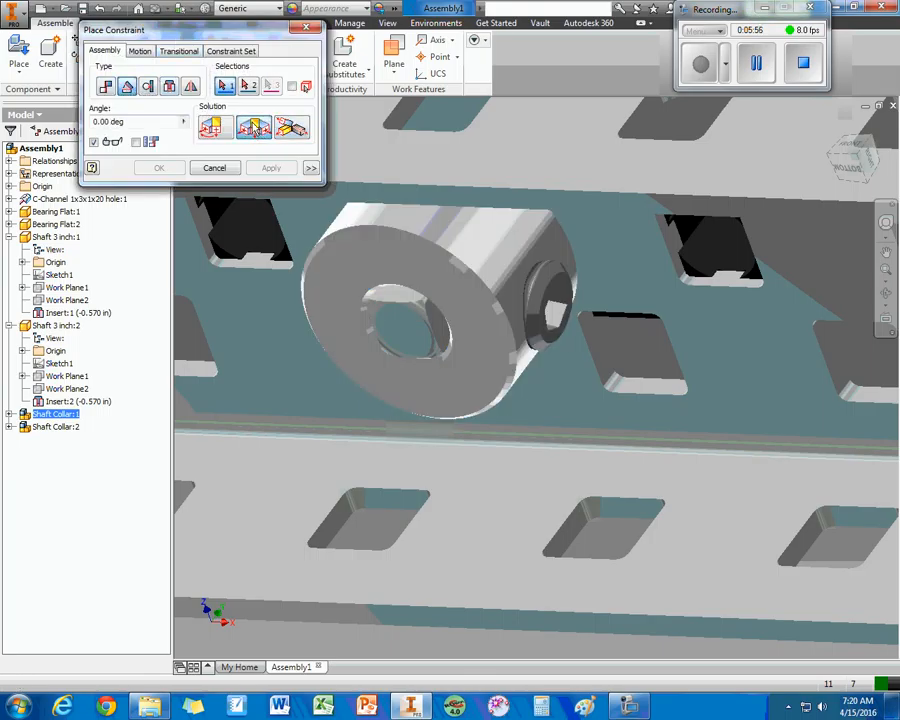
{"action": "scroll", "coordinate": [573, 275], "scroll_direction": "up", "scroll_amount": 5}
{"action": "left_click", "coordinate": [546, 310]}
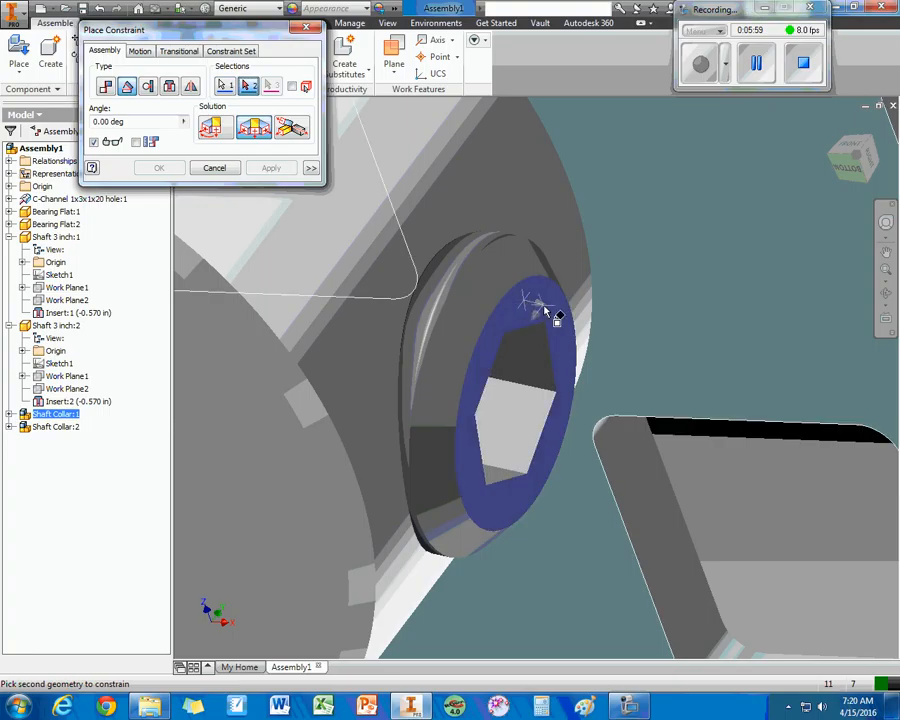
{"action": "scroll", "coordinate": [546, 310], "scroll_direction": "down", "scroll_amount": 4}
{"action": "left_click", "coordinate": [392, 368]}
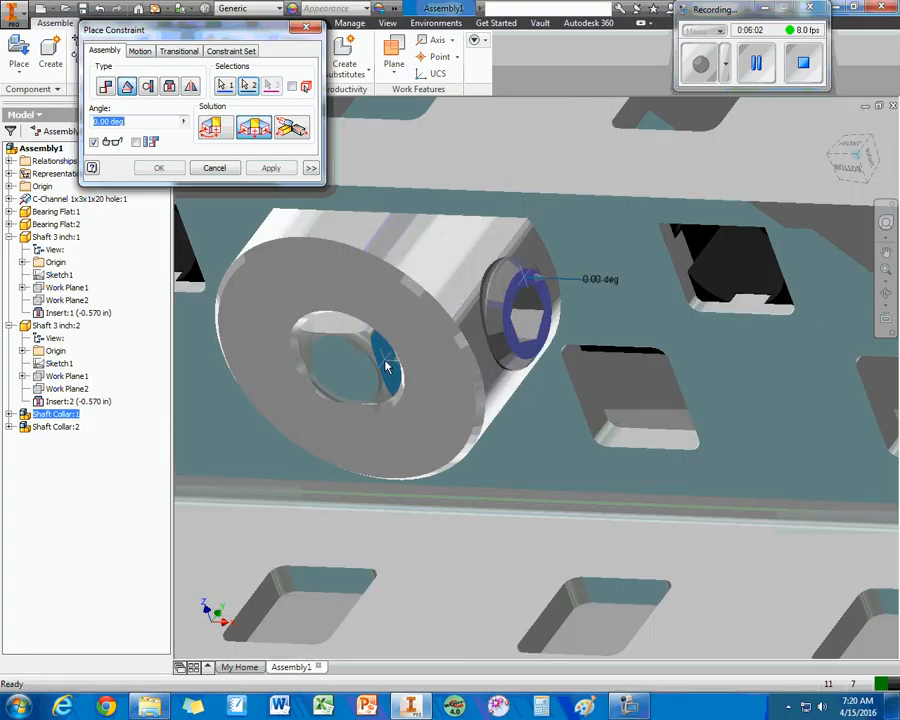
{"action": "left_click", "coordinate": [290, 172]}
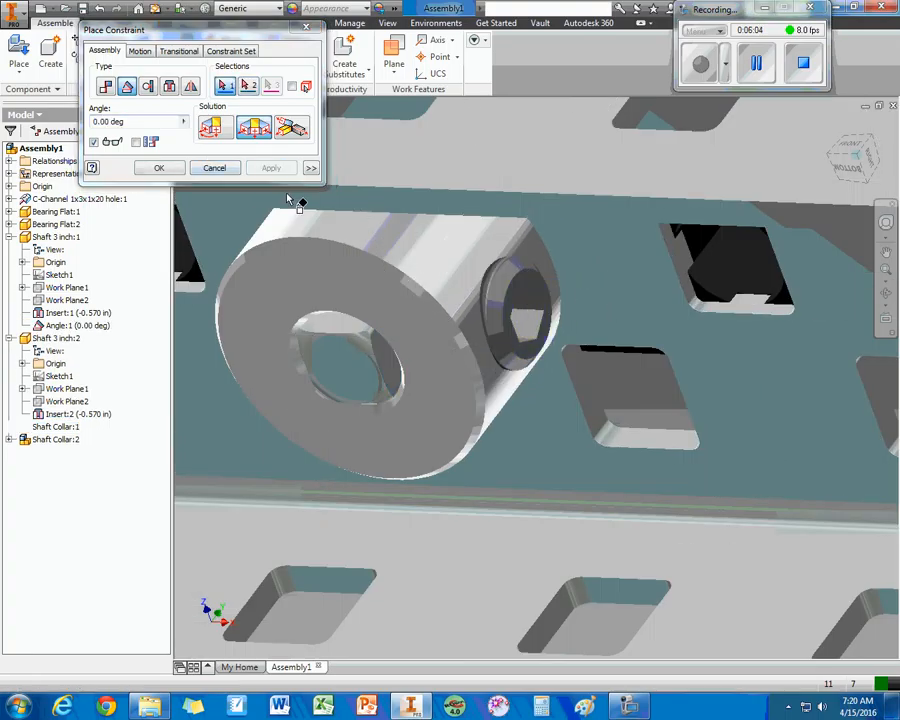
Rotate the second Shaft Collar about its shaft until its set screw is exposed.
{"action": "middle_click_drag", "start_coordinate": [760, 316], "coordinate": [156, 260]}
{"action": "left_click", "coordinate": [214, 168]}
{"action": "left_click_drag", "start_coordinate": [595, 357], "coordinate": [554, 296]}
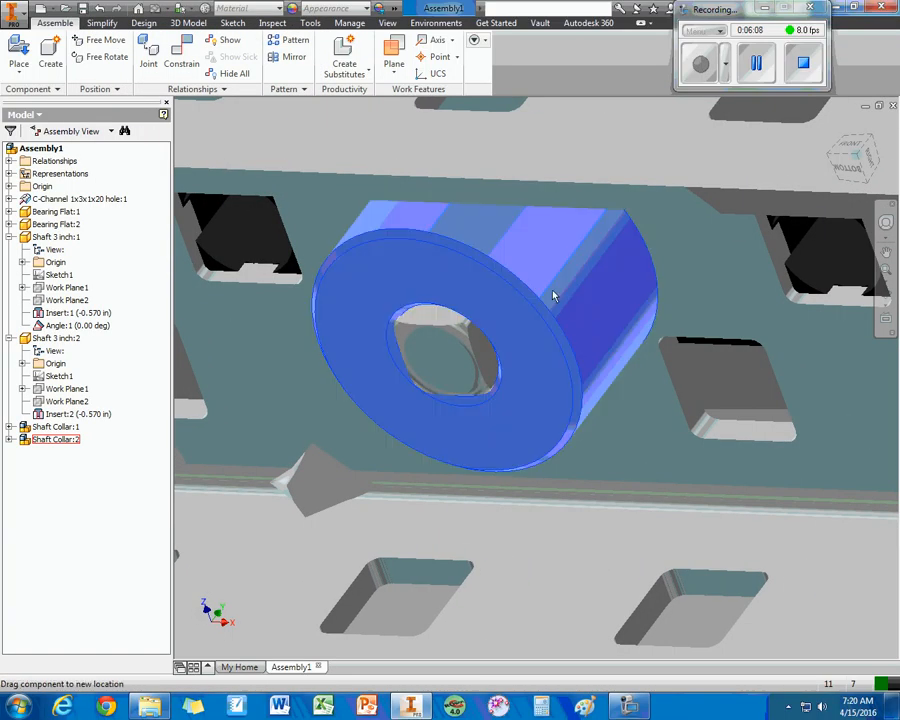
{"action": "left_click_drag", "start_coordinate": [388, 296], "coordinate": [553, 402]}
{"action": "left_click", "coordinate": [577, 425]}
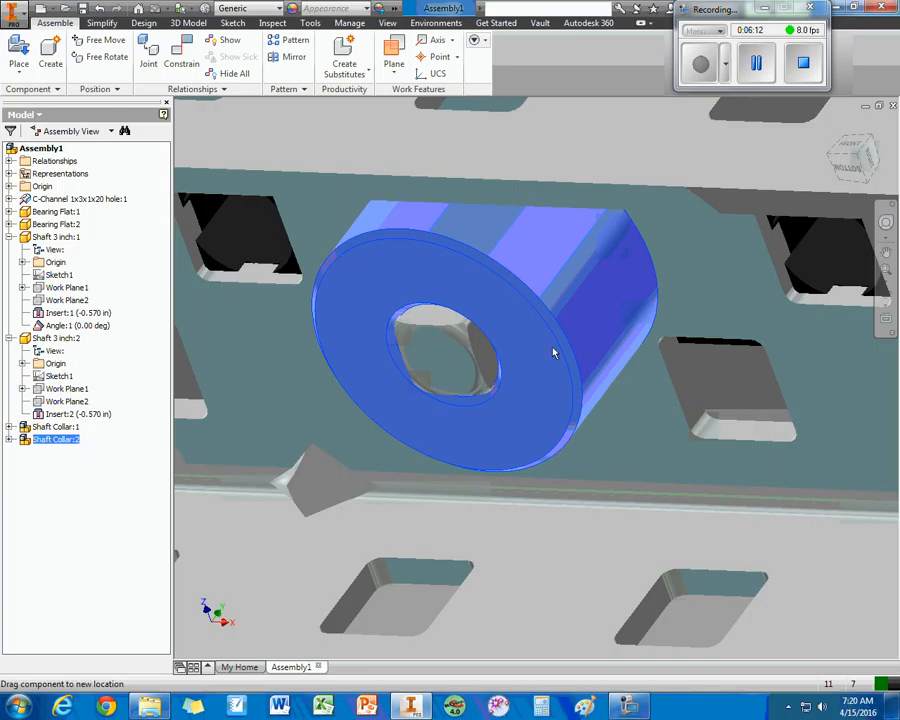
{"action": "left_click_drag", "start_coordinate": [531, 353], "coordinate": [553, 401]}
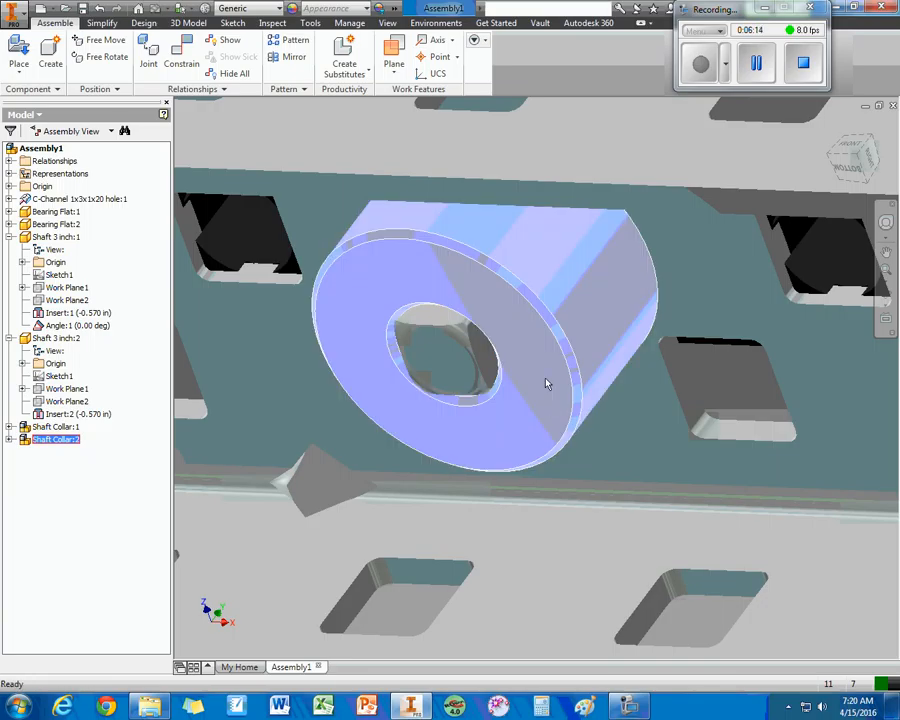
{"action": "middle_click_drag", "start_coordinate": [522, 386], "coordinate": [595, 343], "text": "shift"}
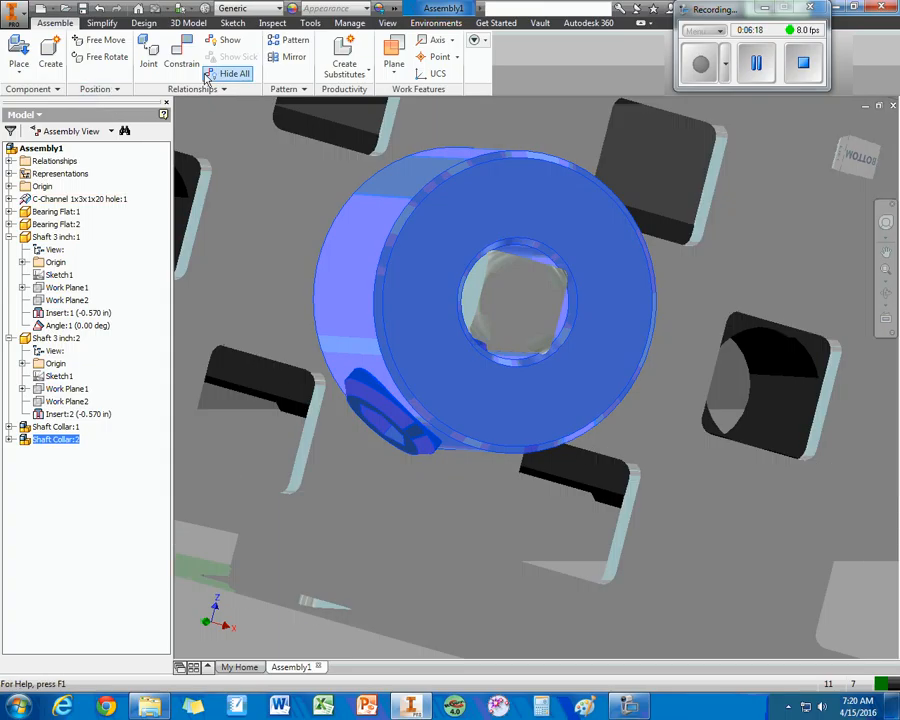
Constrain the second Shaft Collar's set screw face to the second shaft's flat side with a 0.00 deg undirected Angle.
{"action": "left_click", "coordinate": [181, 54]}
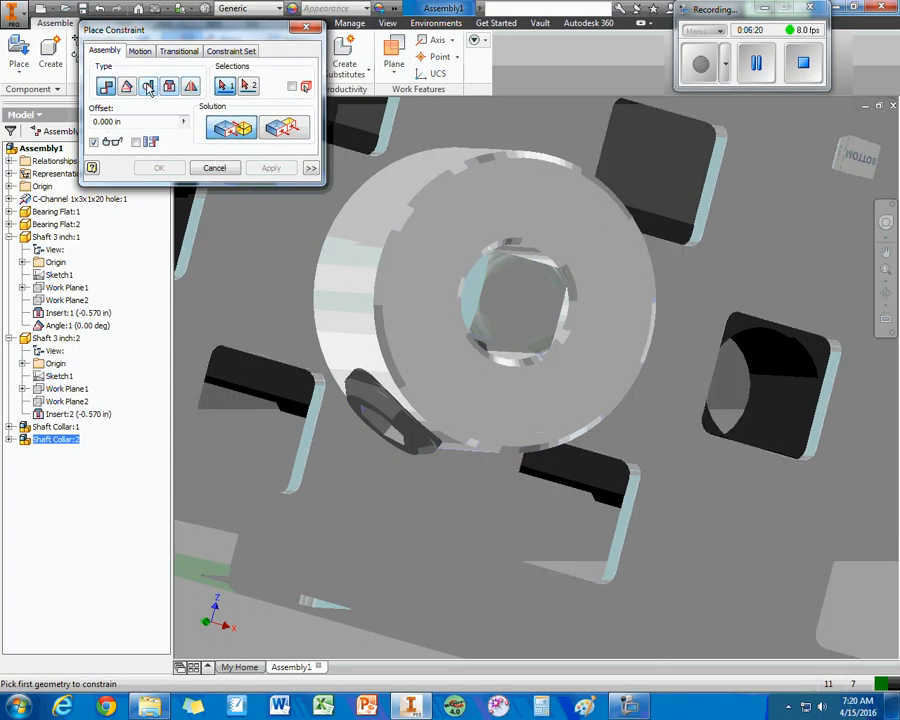
{"action": "left_click", "coordinate": [127, 86]}
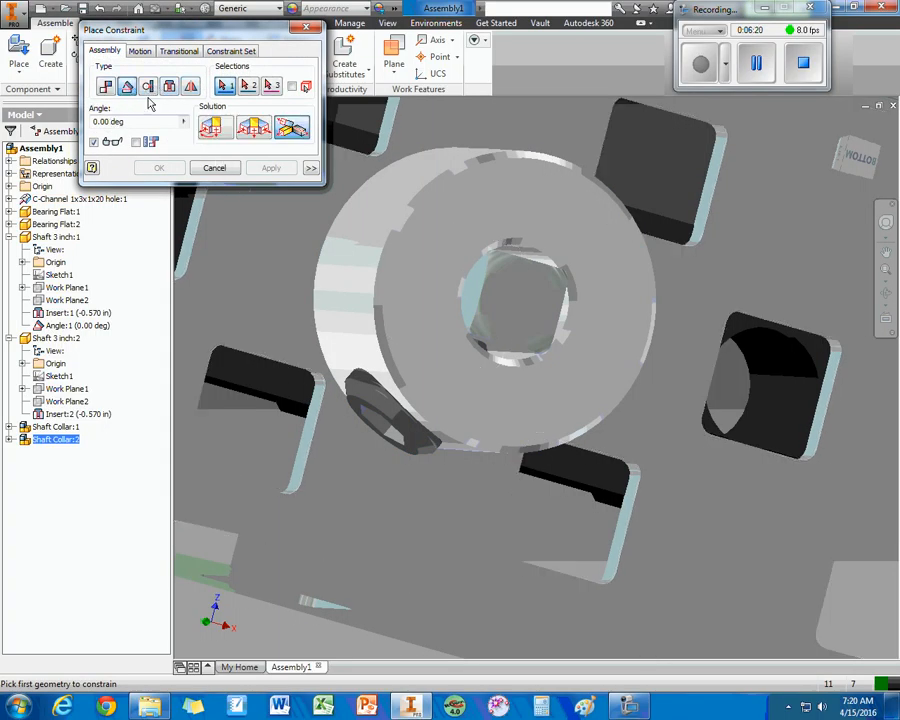
{"action": "left_click", "coordinate": [372, 418]}
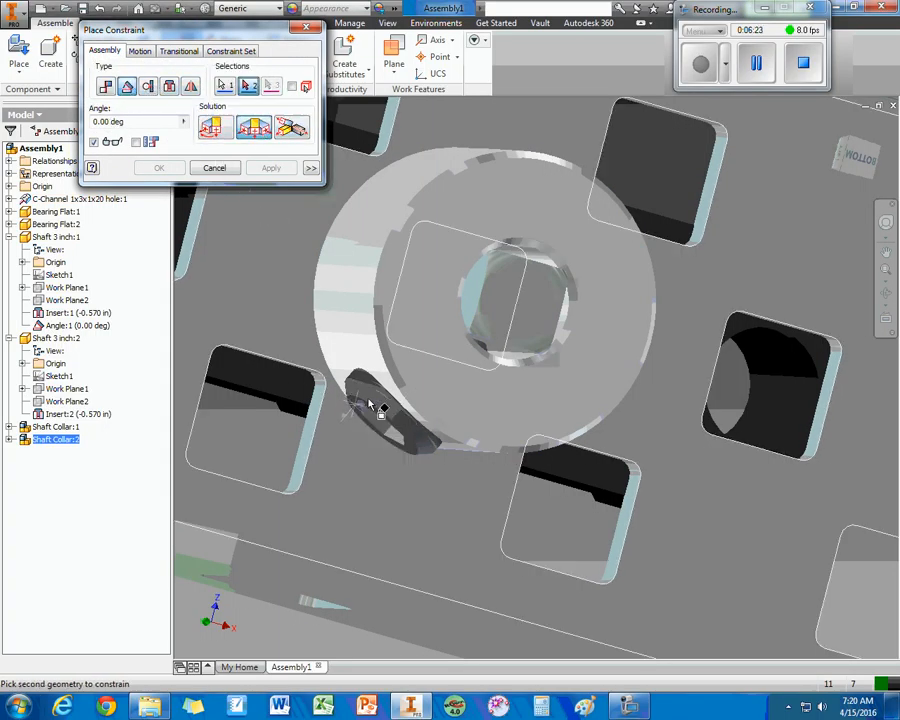
{"action": "left_click", "coordinate": [475, 294]}
{"action": "left_click", "coordinate": [271, 167]}
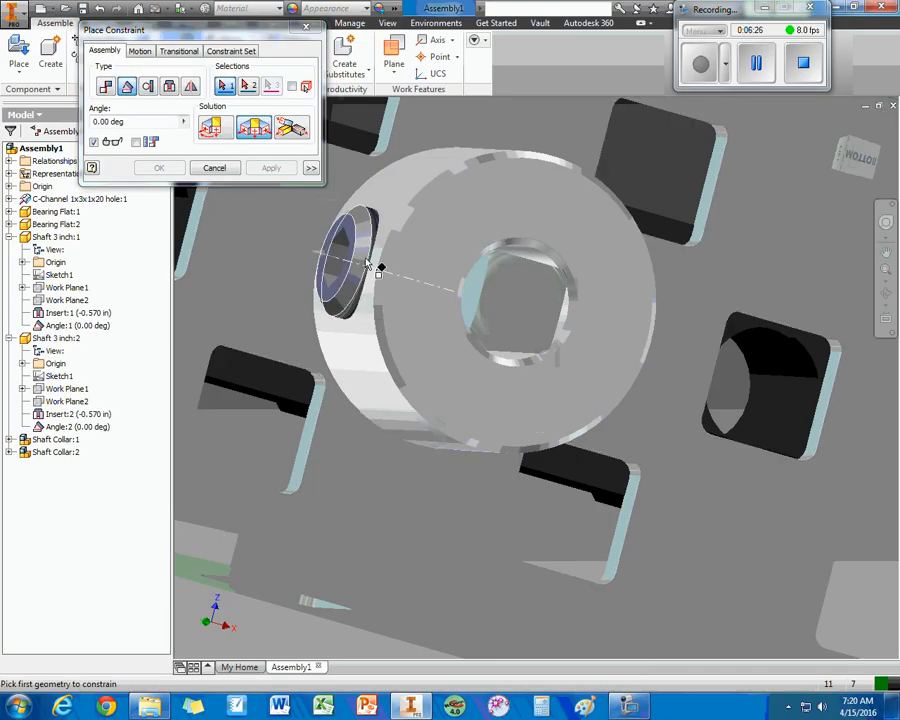
{"action": "left_click", "coordinate": [214, 167]}
Turn the first shaft to check that its Shaft Collar follows, and return to the home view of the assembly.
{"action": "left_click", "coordinate": [417, 237]}
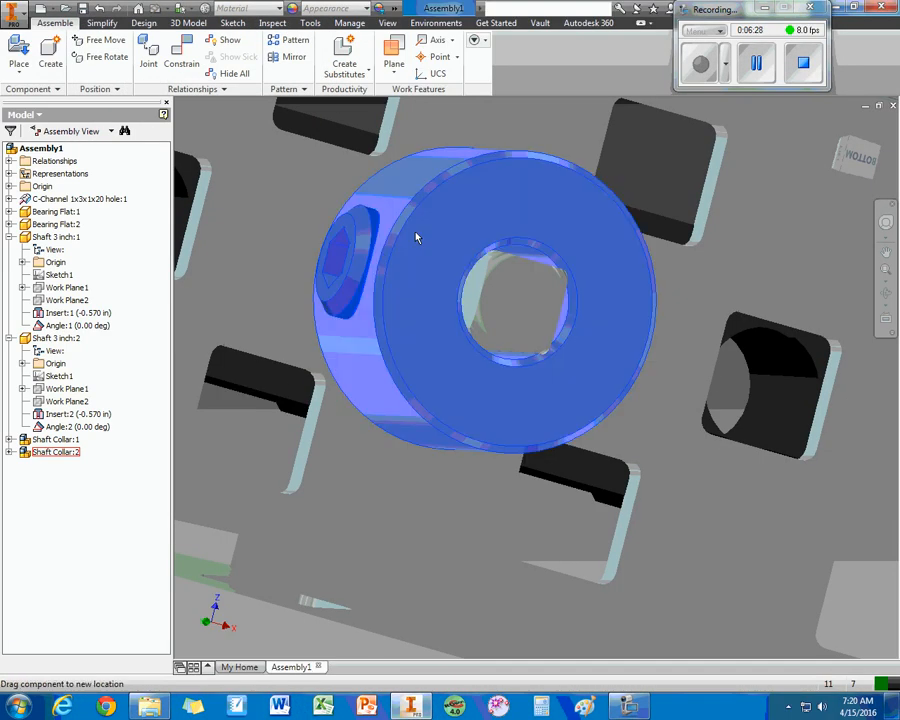
{"action": "left_click", "coordinate": [537, 287]}
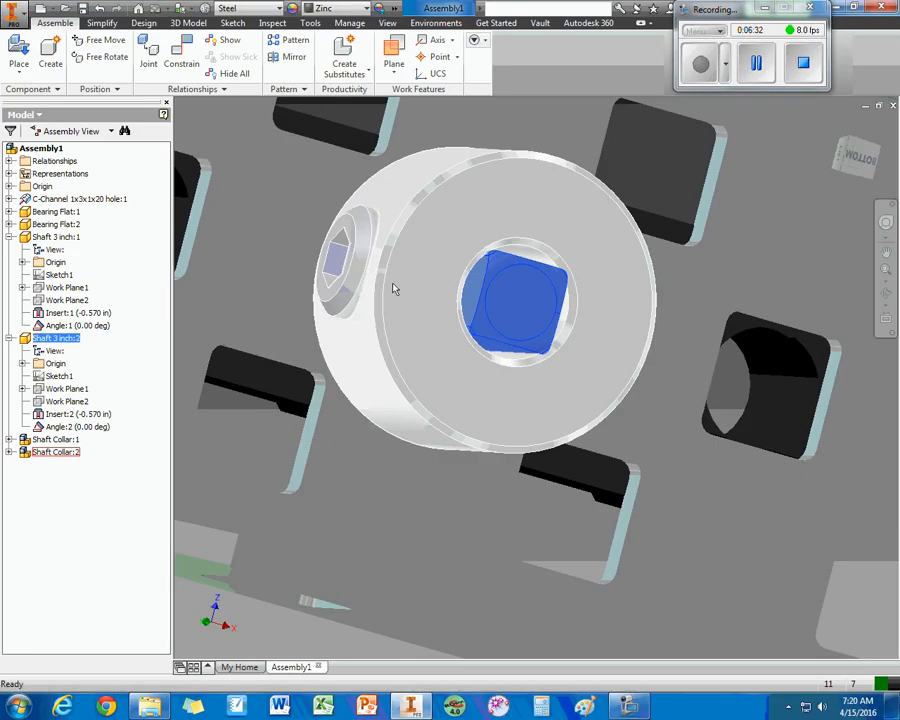
{"action": "middle_click_drag", "start_coordinate": [544, 368], "coordinate": [398, 309]}
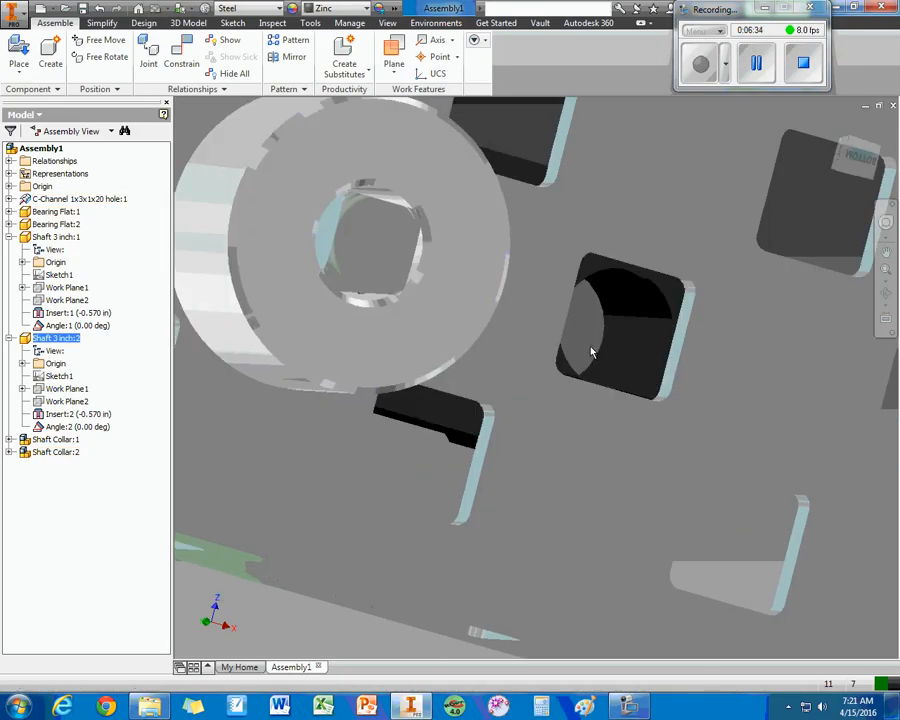
{"action": "left_click", "coordinate": [378, 236]}
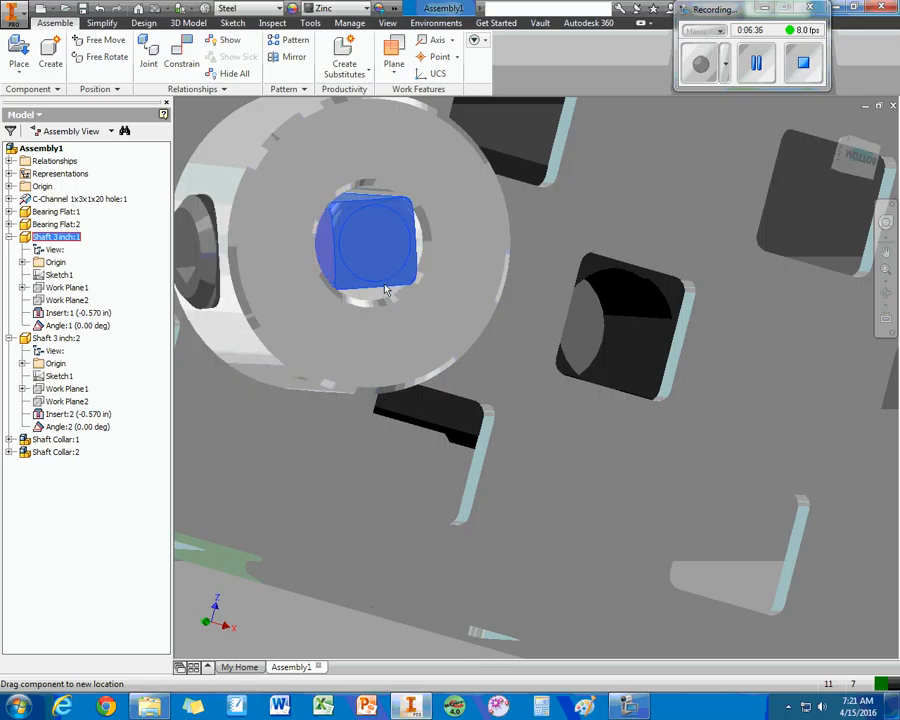
{"action": "left_click_drag", "start_coordinate": [386, 290], "coordinate": [330, 256]}
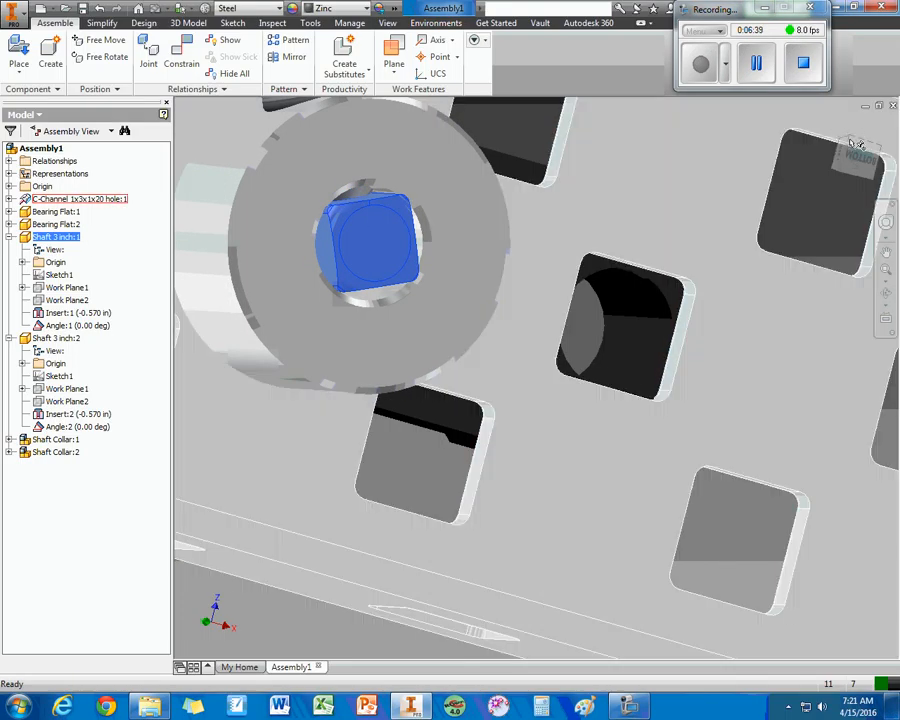
{"action": "left_click", "coordinate": [850, 143]}
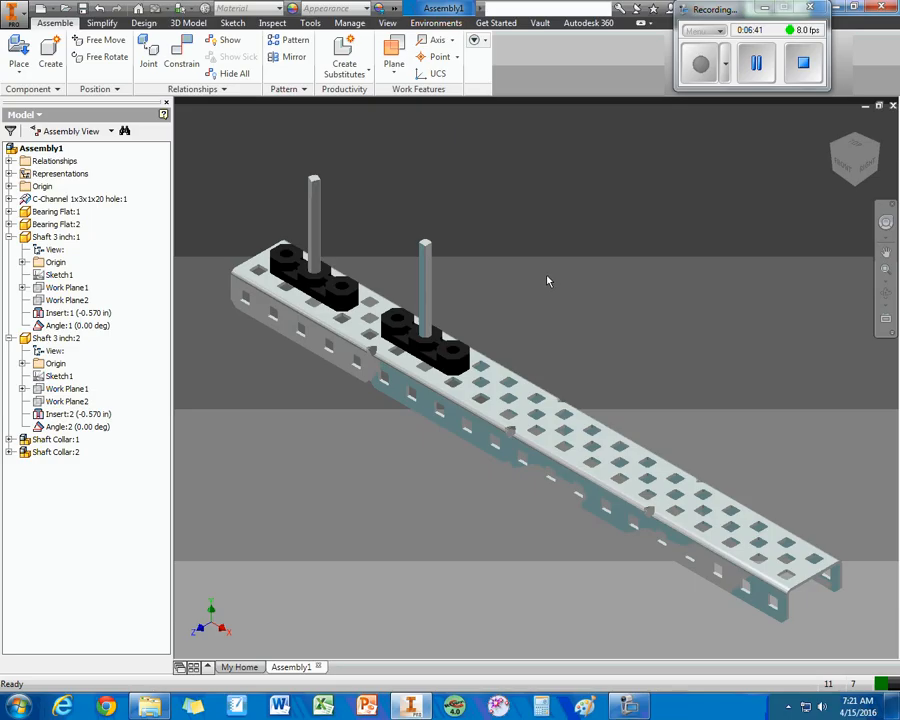
Place one 84 Tooth Gear from the Motion folder in the space beside the C-channel.
{"action": "left_click", "coordinate": [19, 52]}
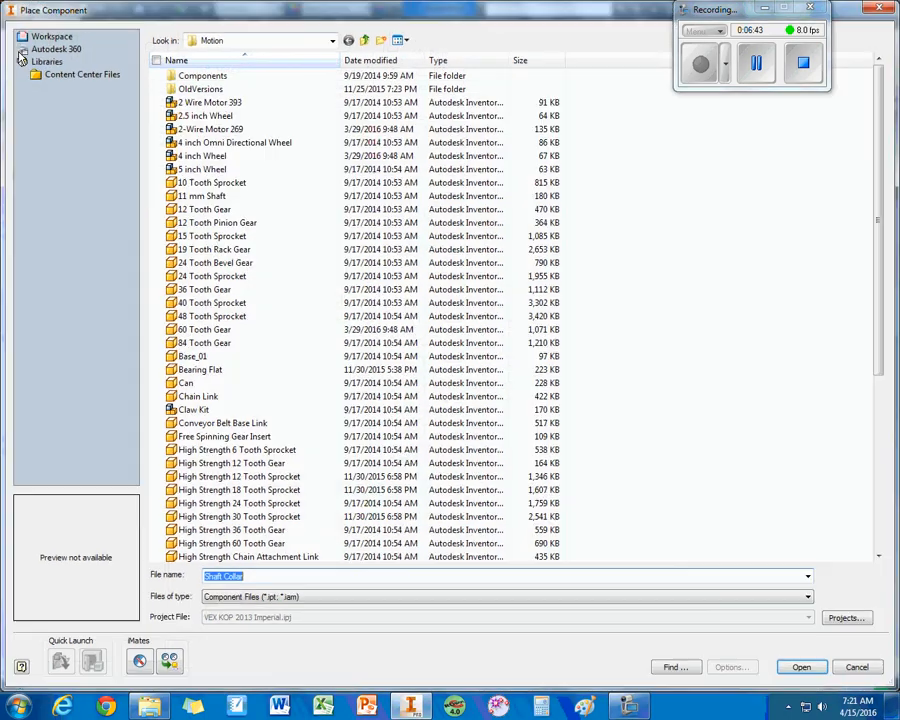
{"action": "left_click", "coordinate": [206, 344]}
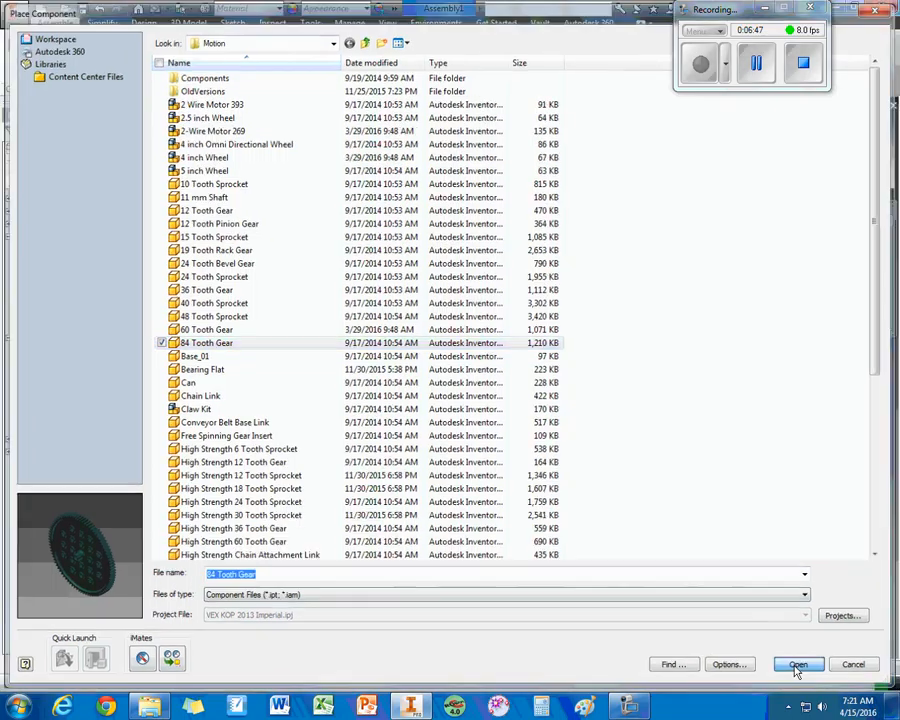
{"action": "left_click", "coordinate": [797, 665]}
{"action": "left_click", "coordinate": [560, 285]}
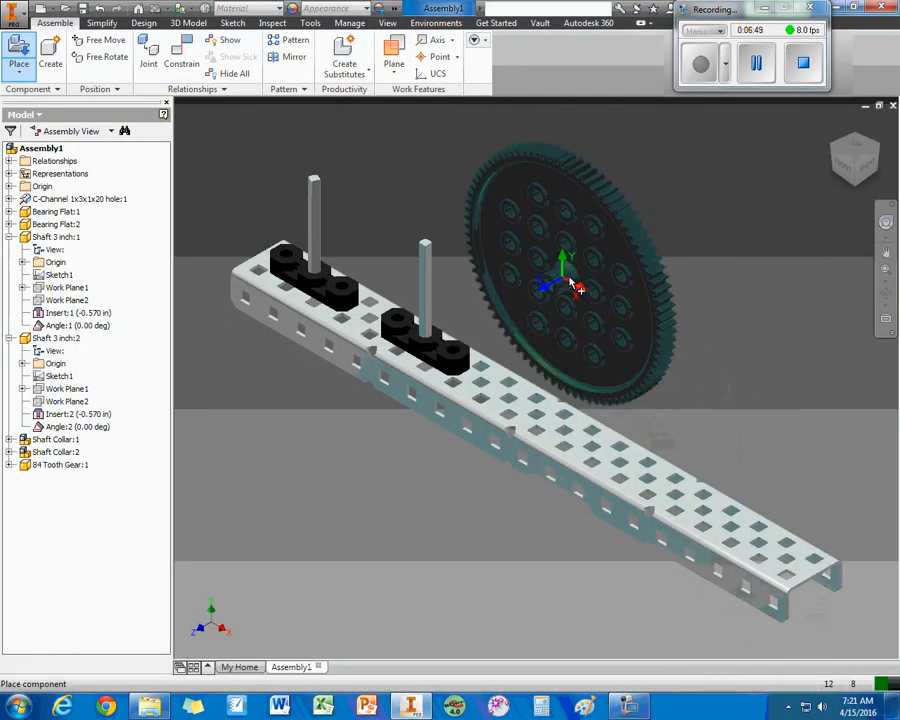
{"action": "right_click", "coordinate": [763, 350]}
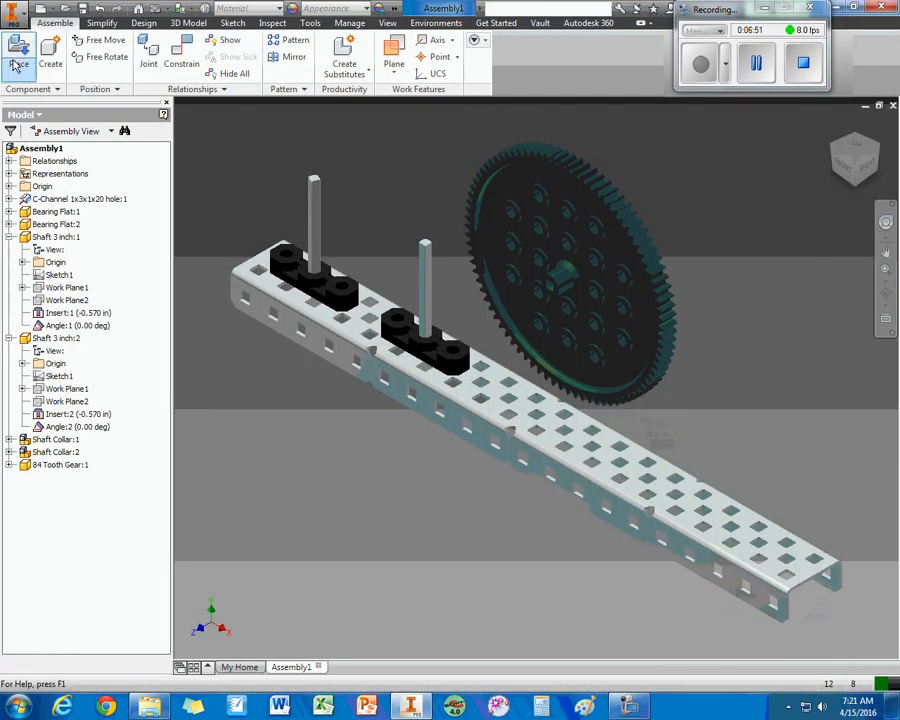
Place one 12 Tooth Gear from the Motion folder near the two upright shafts.
{"action": "left_click", "coordinate": [18, 50]}
{"action": "left_click", "coordinate": [195, 210]}
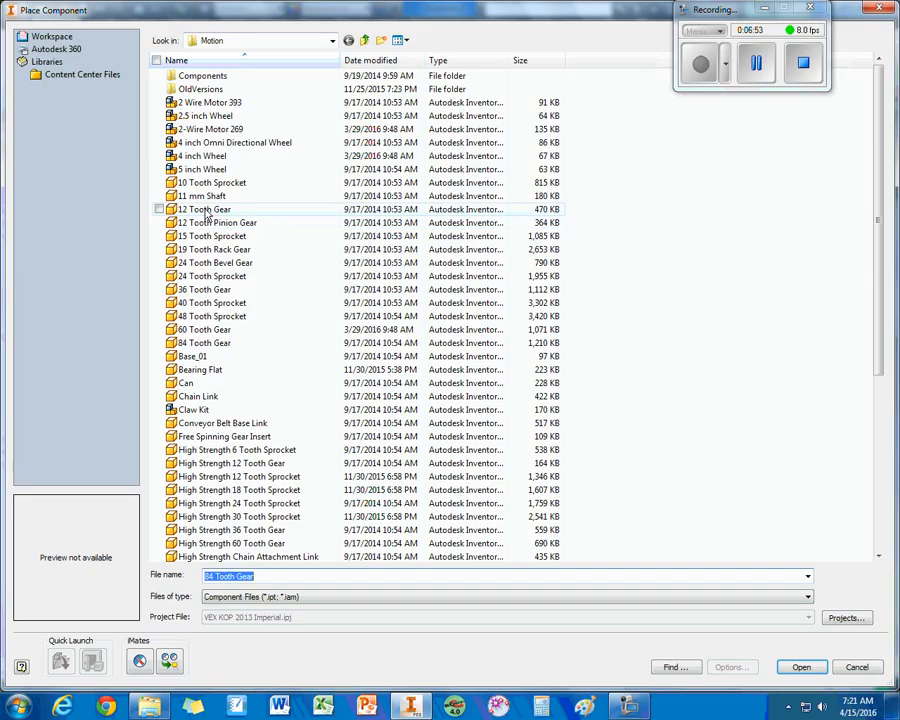
{"action": "left_click", "coordinate": [800, 666]}
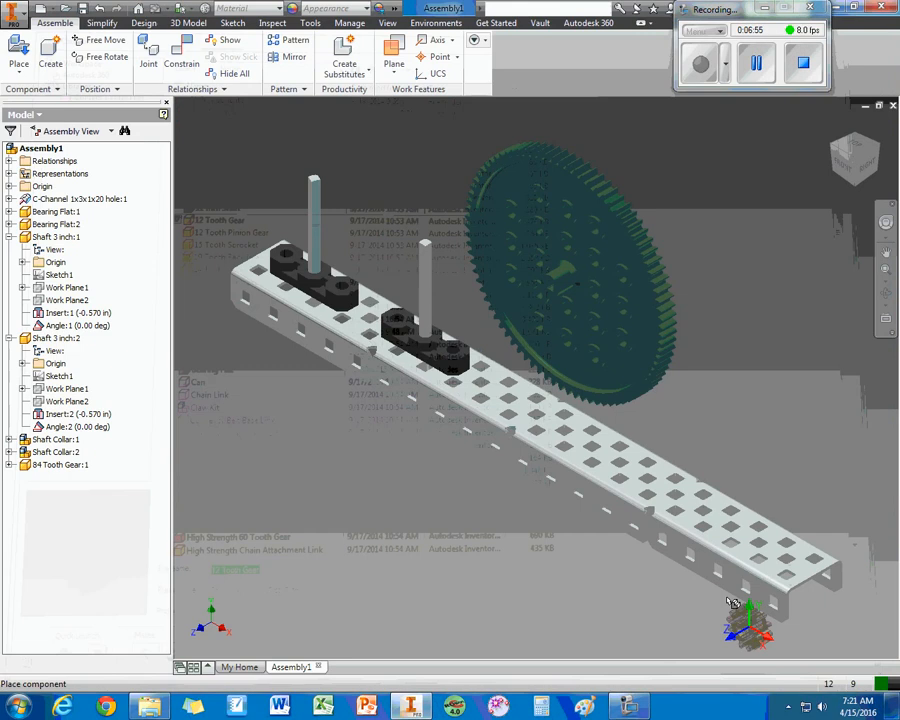
{"action": "left_click", "coordinate": [378, 210]}
{"action": "right_click", "coordinate": [760, 243]}
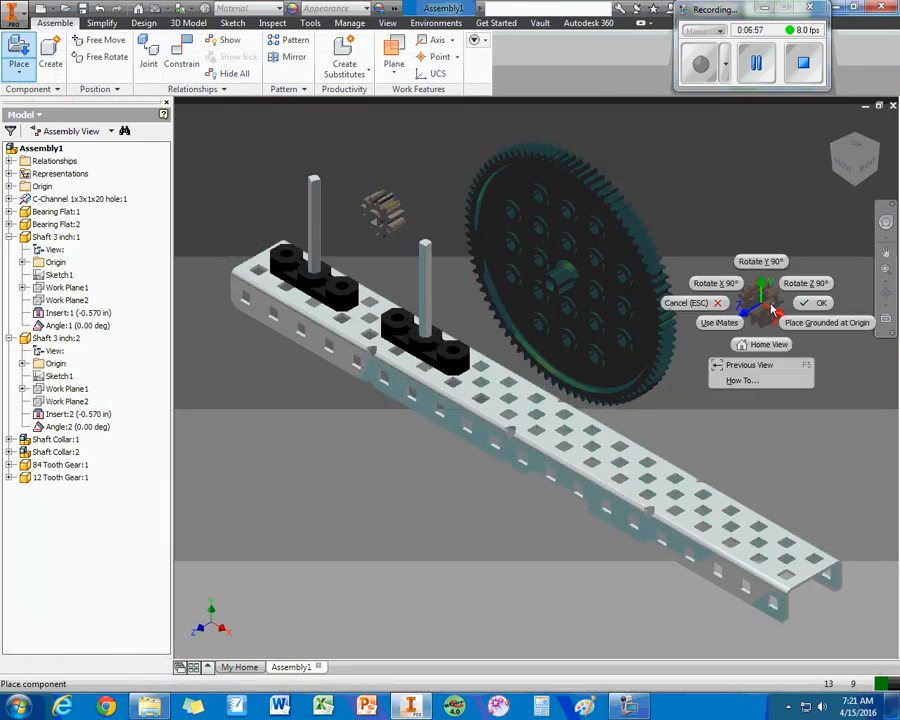
{"action": "left_click", "coordinate": [822, 247]}
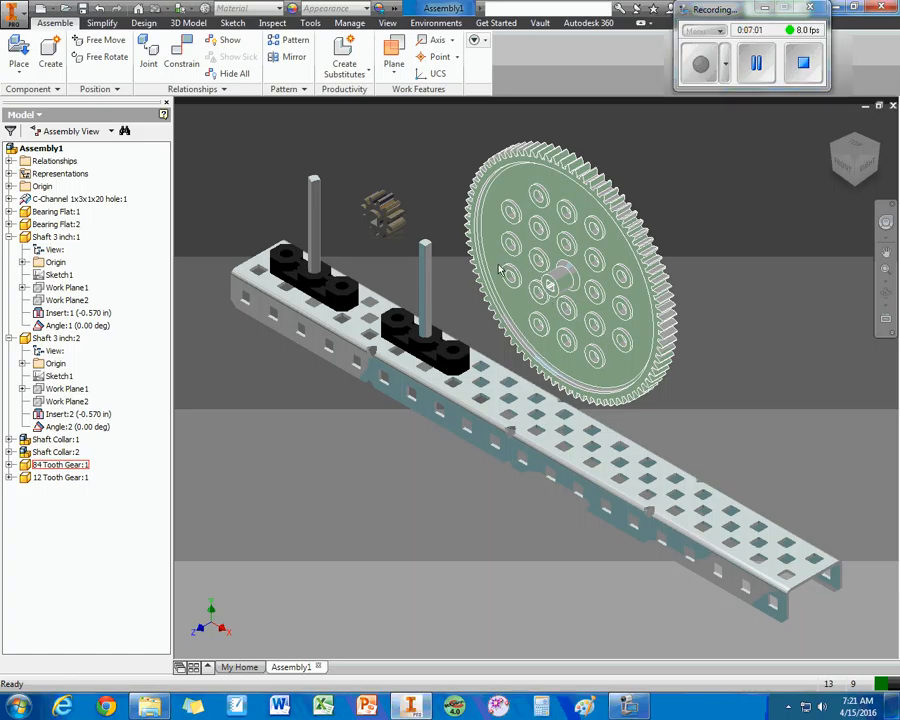
Insert the 84 Tooth Gear's hub edge onto the Bearing Flat's center hole at the shaft nearer the channel's middle, with a 0.000 in offset.
{"action": "key", "text": "c"}
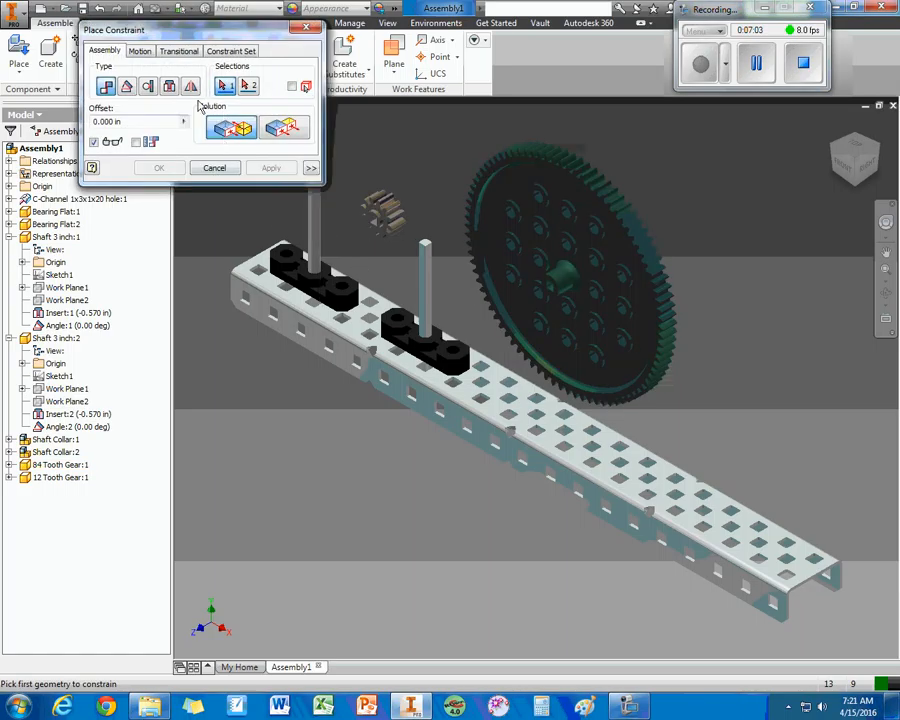
{"action": "left_click", "coordinate": [170, 87]}
{"action": "scroll", "coordinate": [563, 312], "scroll_direction": "down", "scroll_amount": 3}
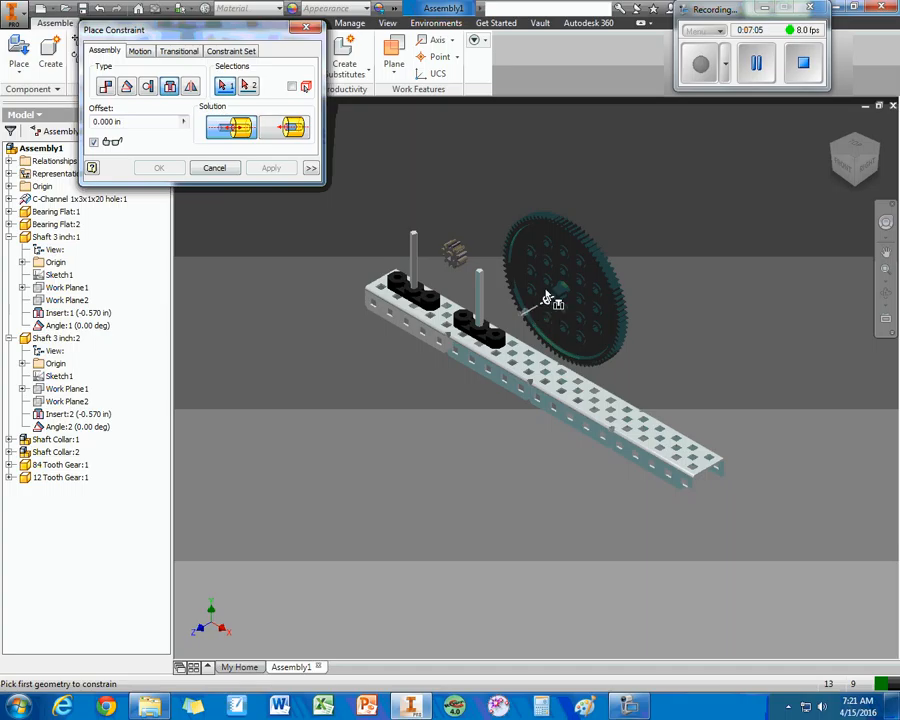
{"action": "scroll", "coordinate": [547, 298], "scroll_direction": "up", "scroll_amount": 5}
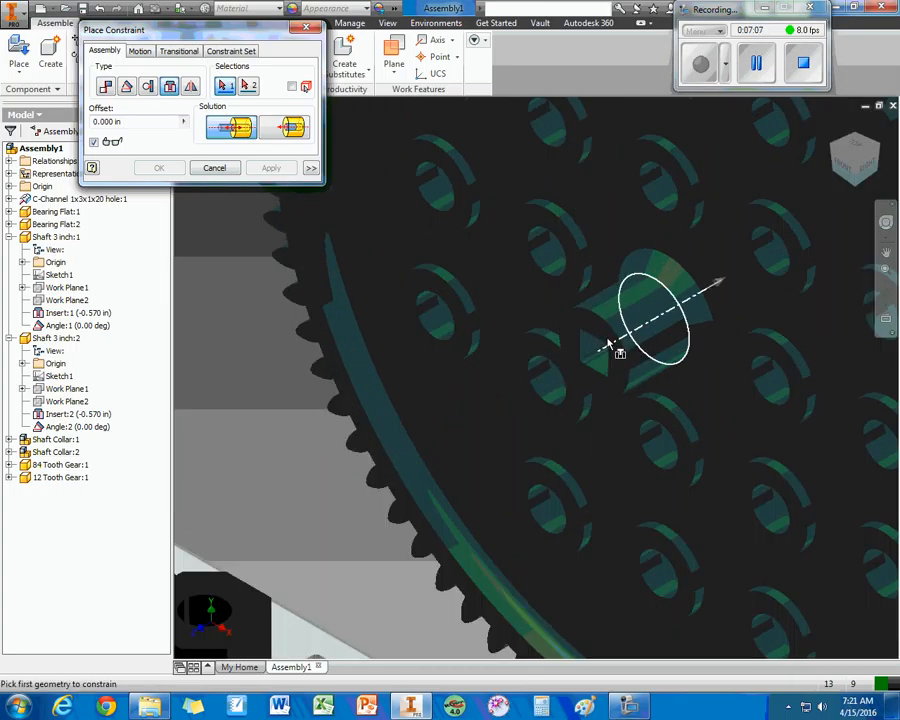
{"action": "left_click", "coordinate": [598, 346]}
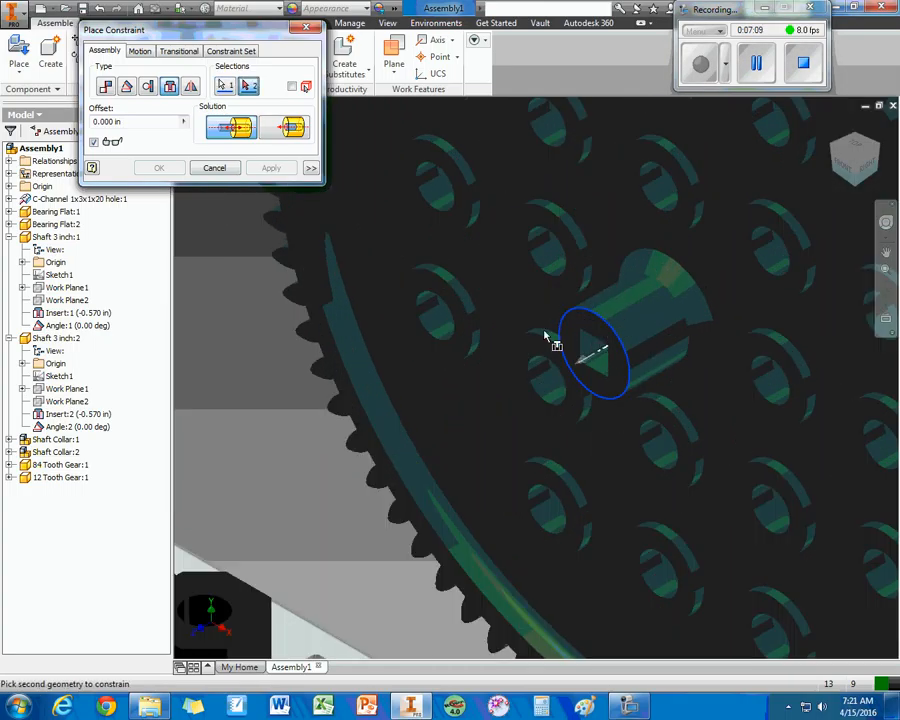
{"action": "scroll", "coordinate": [302, 432], "scroll_direction": "down", "scroll_amount": 3}
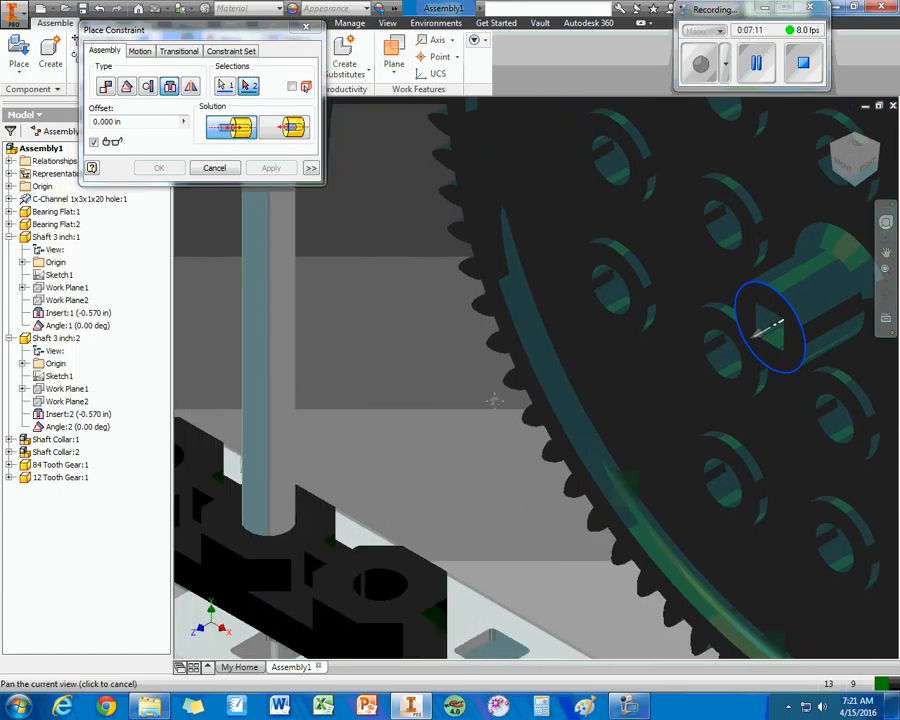
{"action": "scroll", "coordinate": [412, 510], "scroll_direction": "up", "scroll_amount": 3}
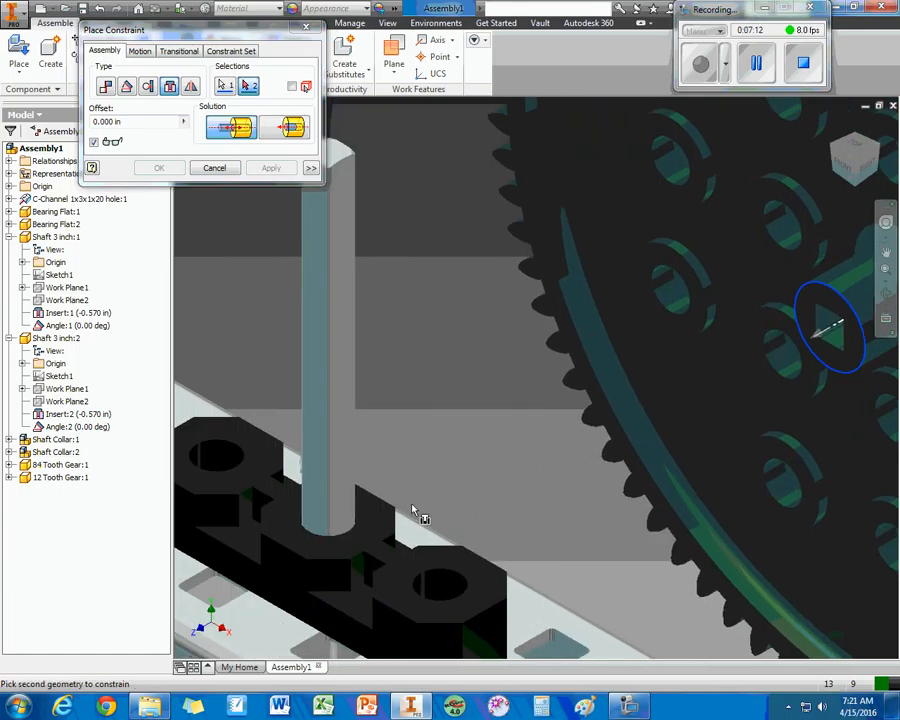
{"action": "left_click", "coordinate": [354, 528]}
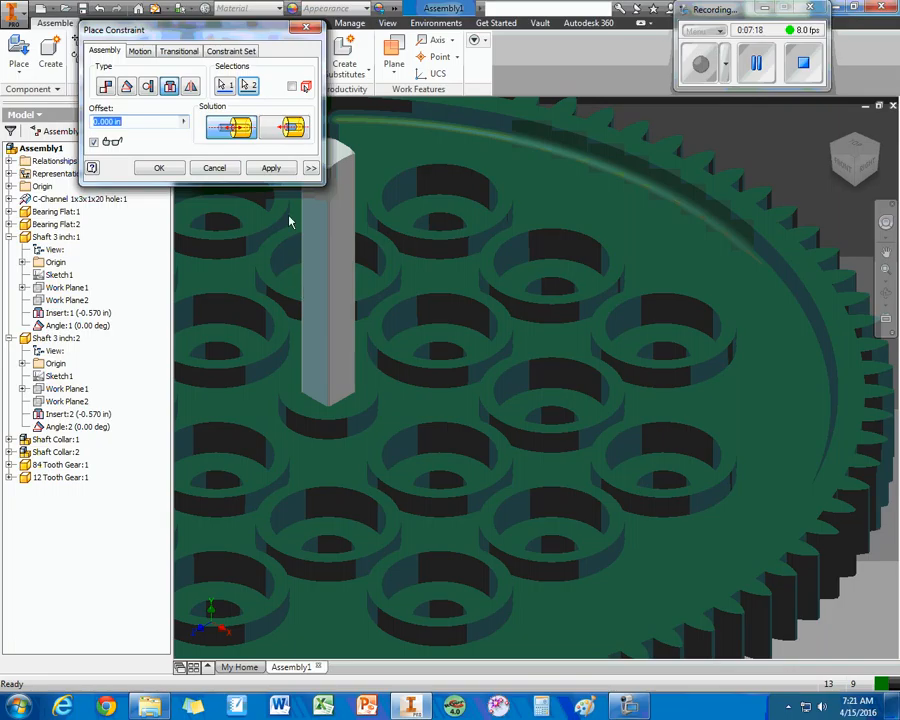
{"action": "left_click", "coordinate": [268, 168]}
{"action": "left_click", "coordinate": [214, 168]}
Turn the 84 Tooth Gear around the shaft and free-move it aside to expose its square hole.
{"action": "middle_click_drag", "start_coordinate": [295, 393], "coordinate": [538, 324]}
{"action": "left_click_drag", "start_coordinate": [442, 604], "coordinate": [668, 569]}
{"action": "middle_click_drag", "start_coordinate": [520, 402], "coordinate": [327, 482]}
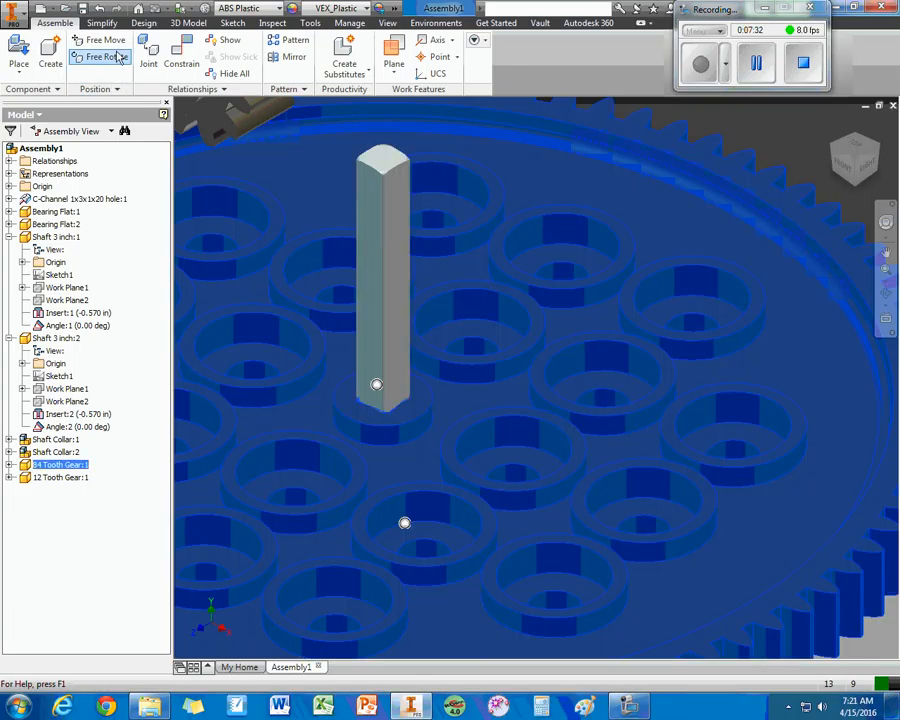
{"action": "left_click", "coordinate": [82, 40]}
{"action": "left_click_drag", "start_coordinate": [478, 424], "coordinate": [526, 422]}
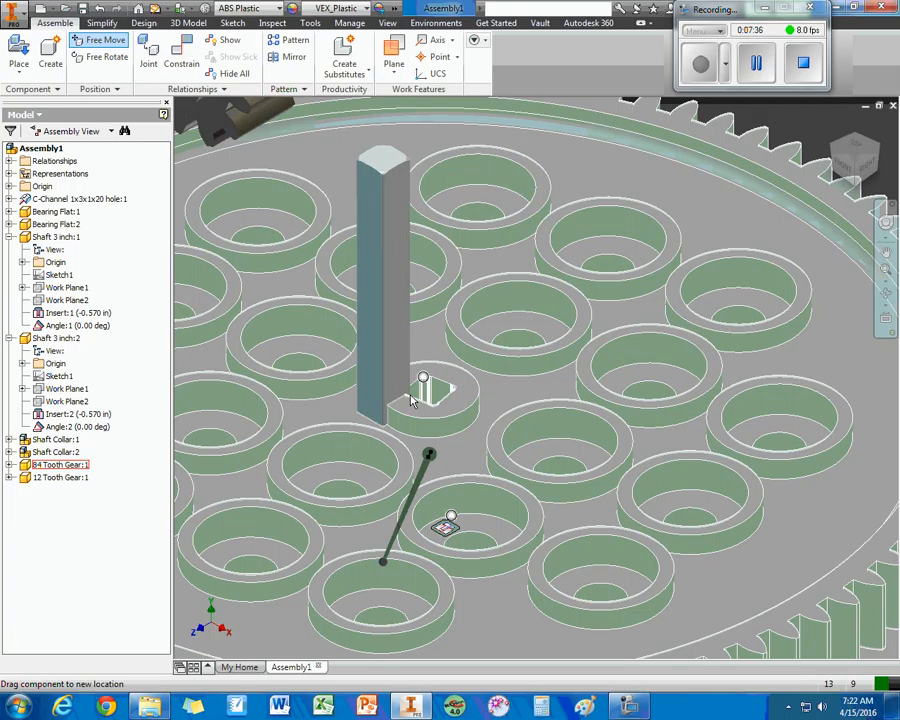
Constrain a face of the 84 Tooth Gear's square hole to its shaft's side face with a 0.00 deg angle constraint.
{"action": "key", "text": "c"}
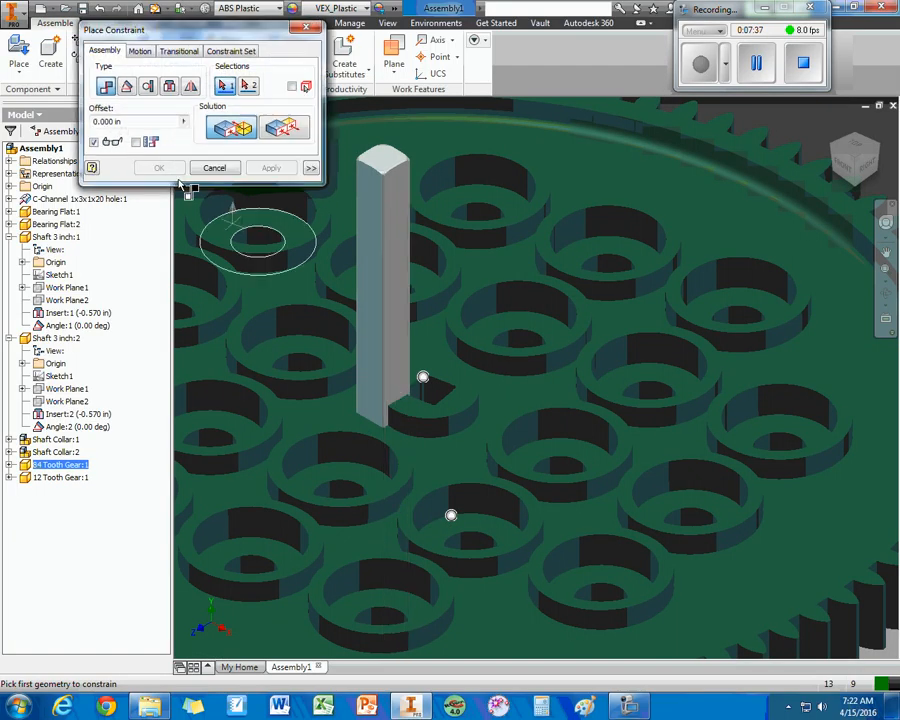
{"action": "left_click", "coordinate": [128, 87]}
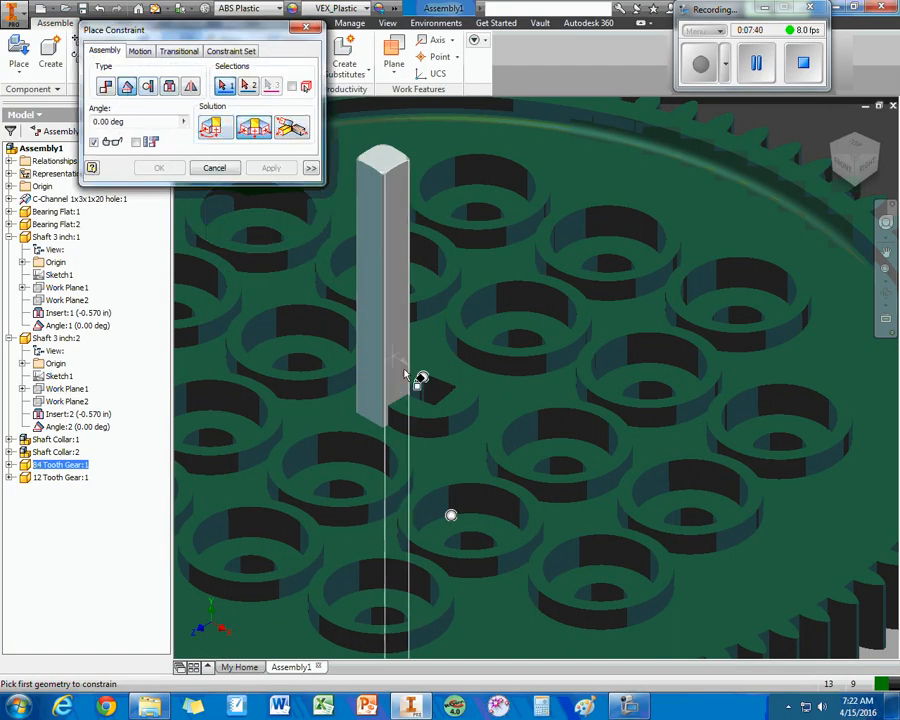
{"action": "scroll", "coordinate": [432, 390], "scroll_direction": "up", "scroll_amount": 6}
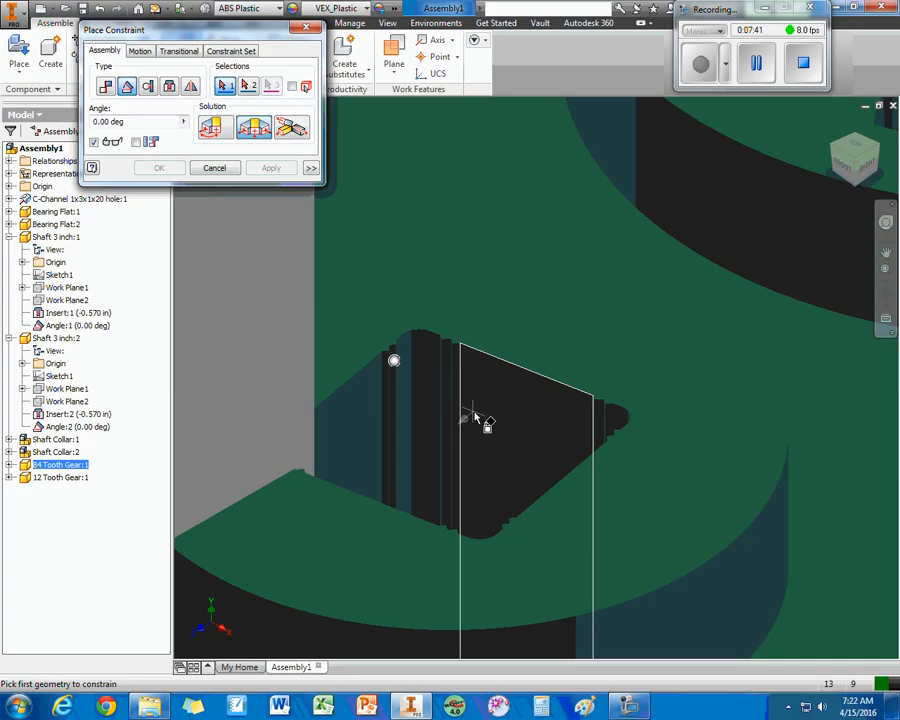
{"action": "left_click", "coordinate": [475, 414]}
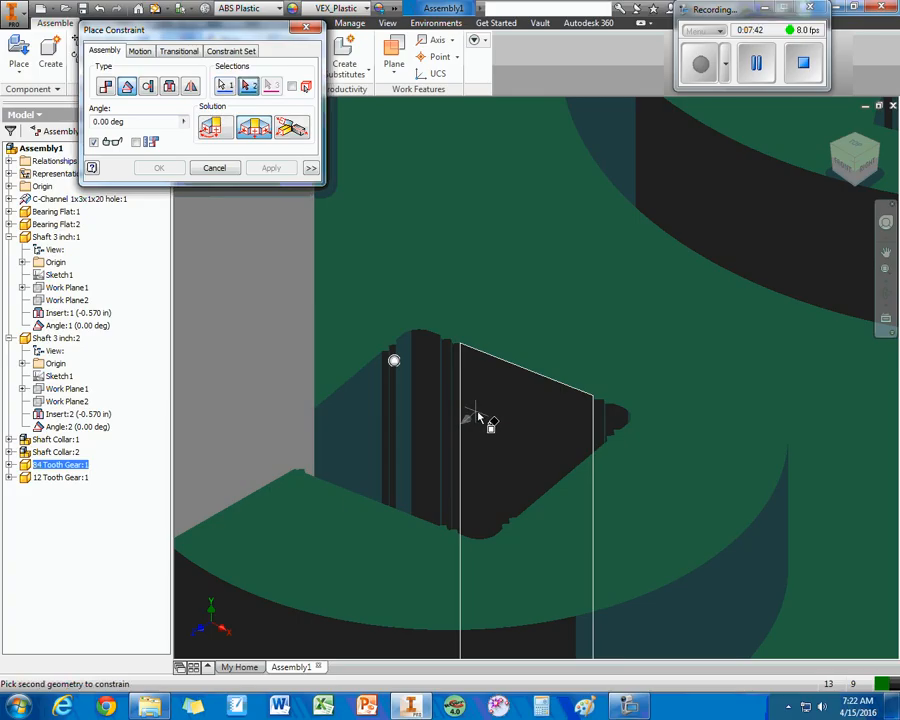
{"action": "left_click", "coordinate": [258, 393]}
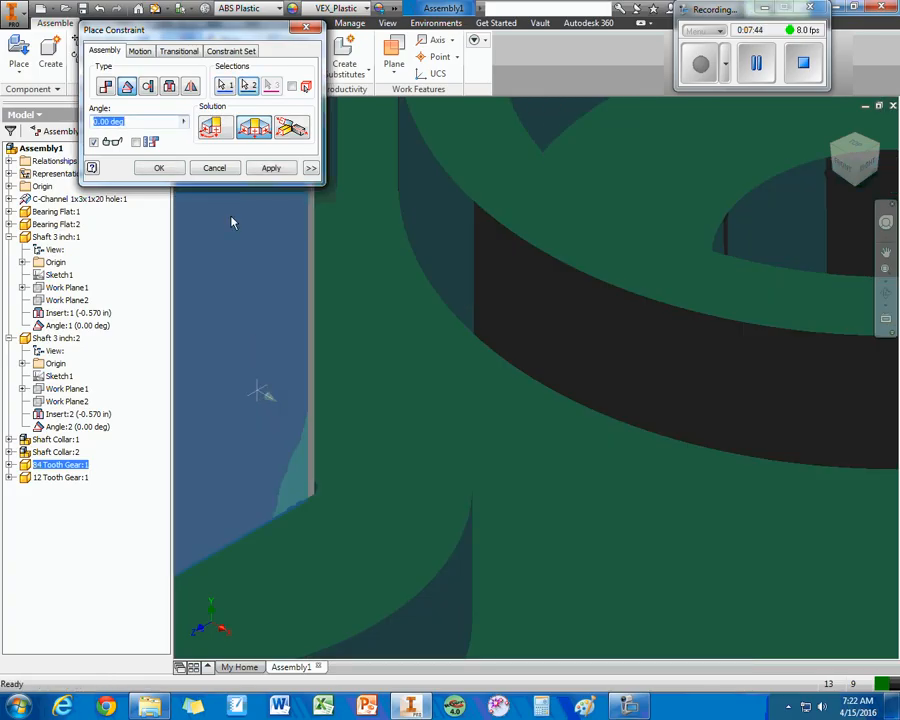
{"action": "left_click", "coordinate": [272, 168]}
{"action": "left_click", "coordinate": [213, 167]}
{"action": "scroll", "coordinate": [311, 337], "scroll_direction": "down", "scroll_amount": 5}
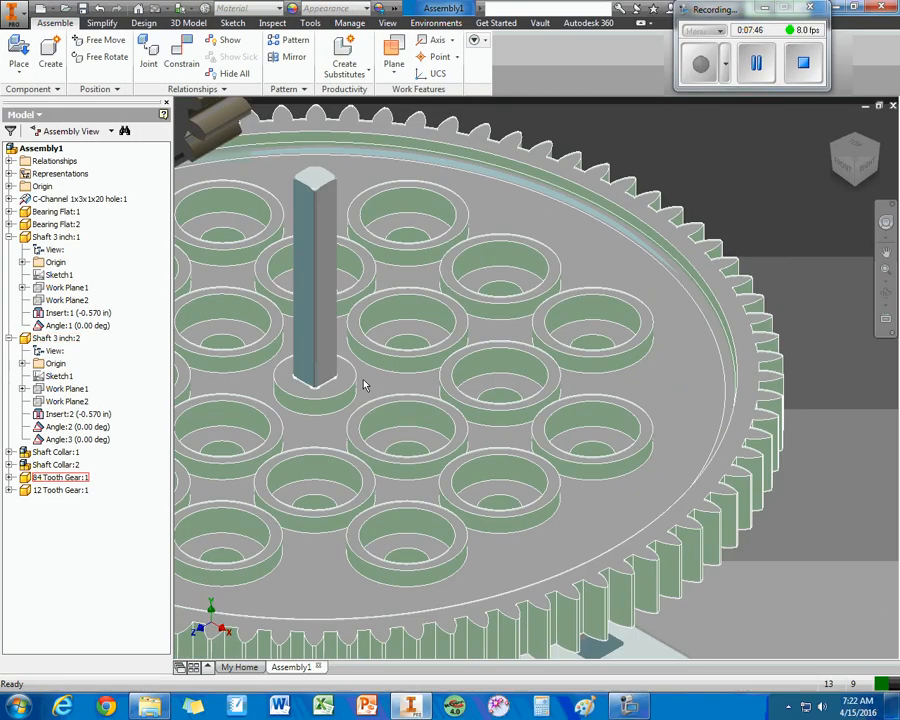
Turn the 84 Tooth Gear by hand to check how it moves with its shaft.
{"action": "left_click_drag", "start_coordinate": [352, 473], "coordinate": [258, 494]}
{"action": "left_click_drag", "start_coordinate": [391, 513], "coordinate": [470, 512]}
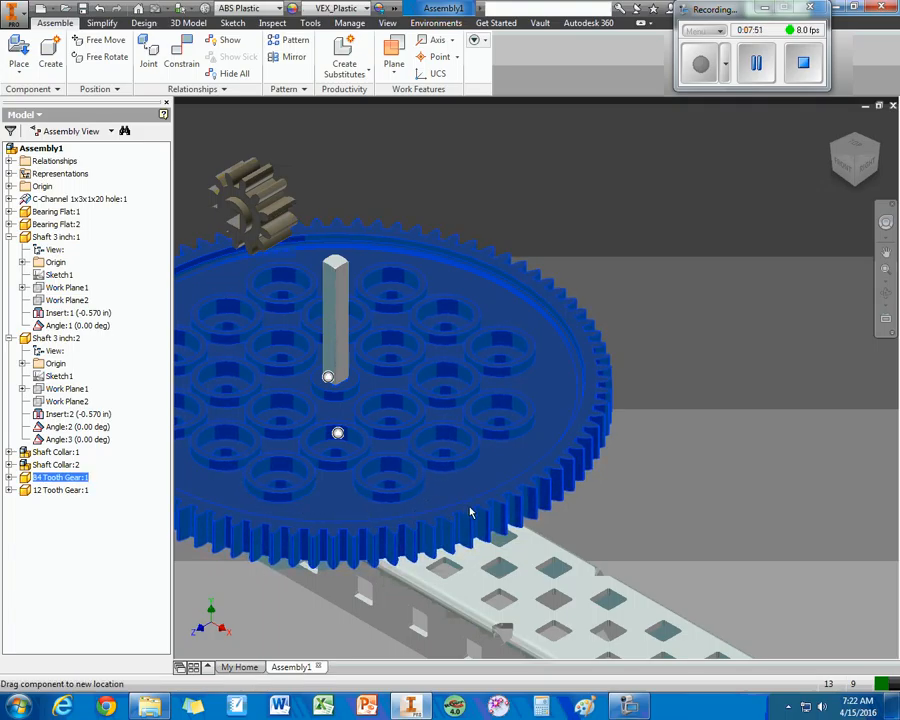
{"action": "left_click", "coordinate": [669, 499]}
Insert the 12 Tooth Gear's hub edge onto the Bearing Flat's center hole at the shaft nearer the channel's end, with a 0.000 in offset.
{"action": "middle_click_drag", "start_coordinate": [461, 416], "coordinate": [604, 414]}
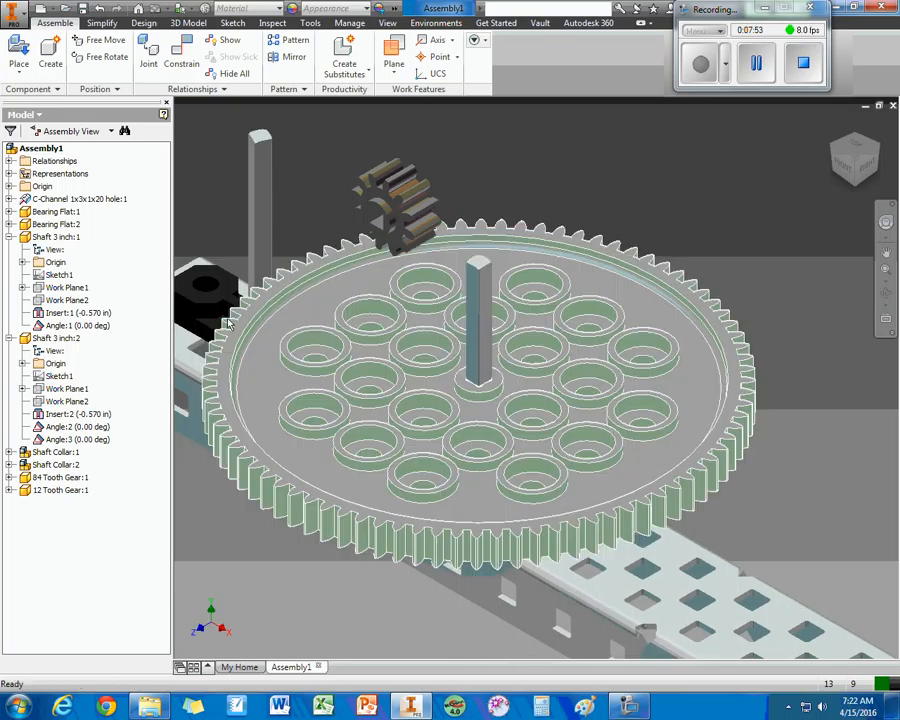
{"action": "key", "text": "c"}
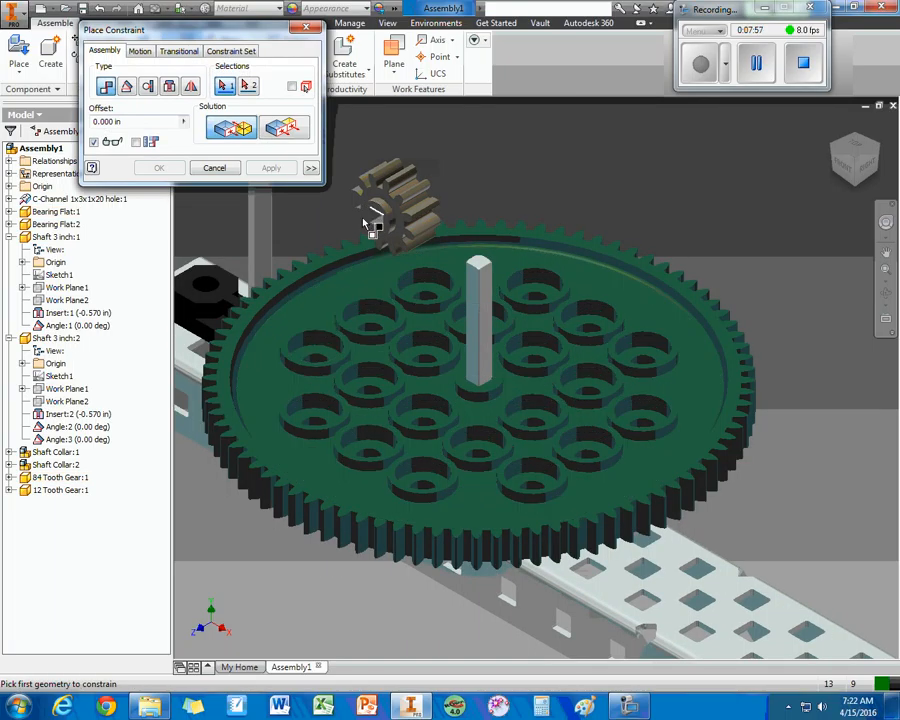
{"action": "middle_click_drag", "start_coordinate": [343, 238], "coordinate": [370, 262], "text": "shift"}
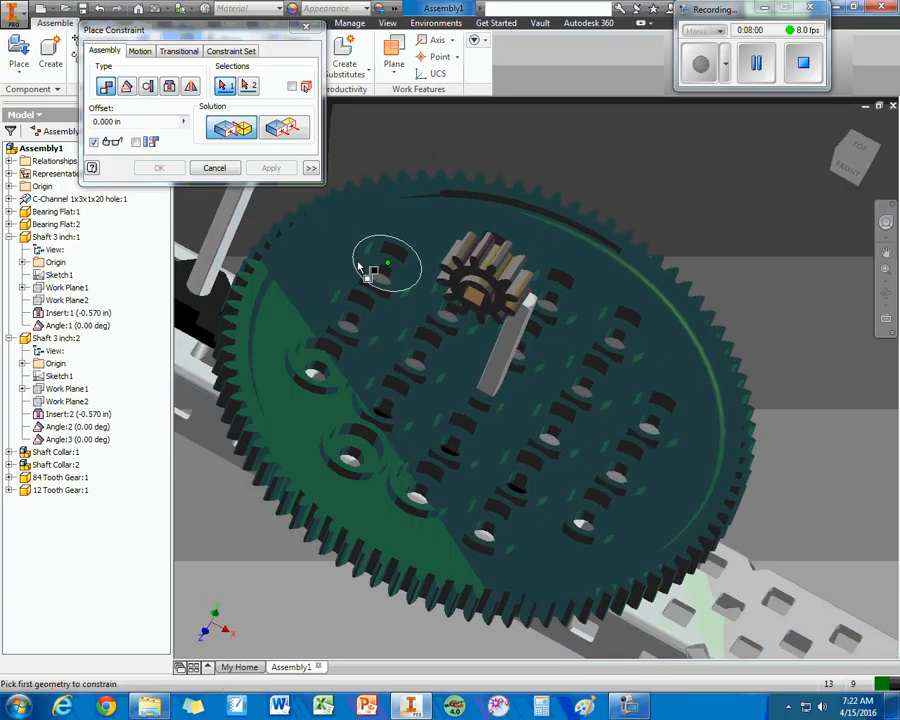
{"action": "left_click", "coordinate": [169, 86]}
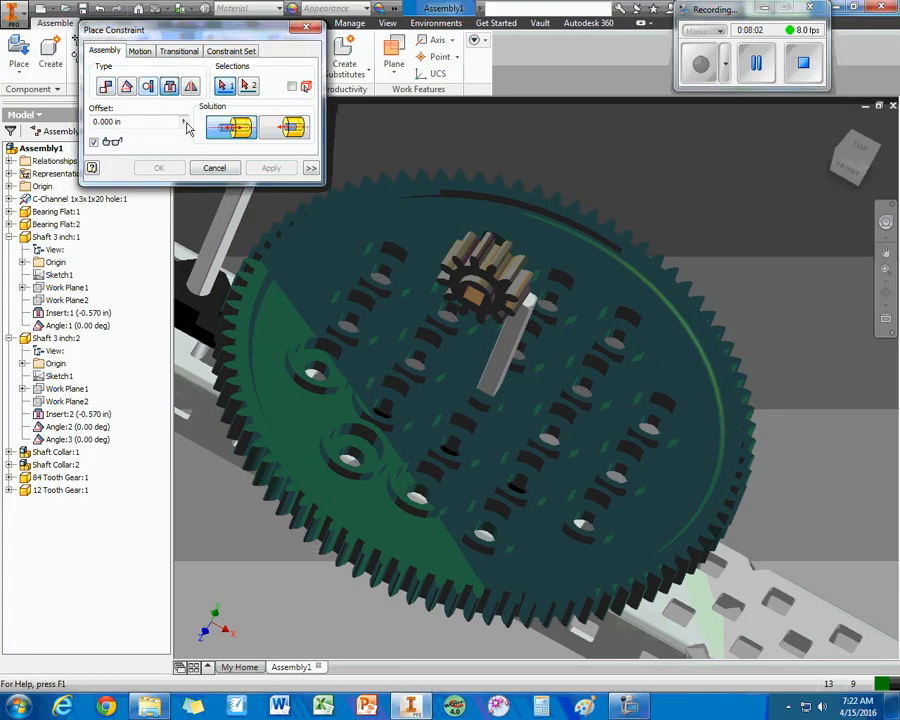
{"action": "left_click", "coordinate": [477, 291]}
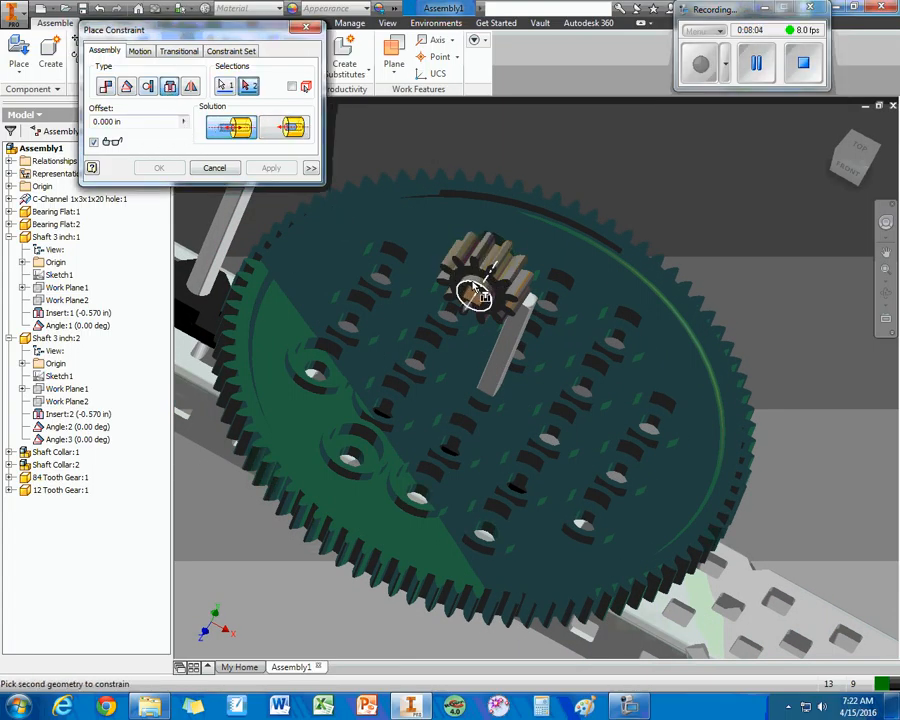
{"action": "left_click", "coordinate": [203, 294]}
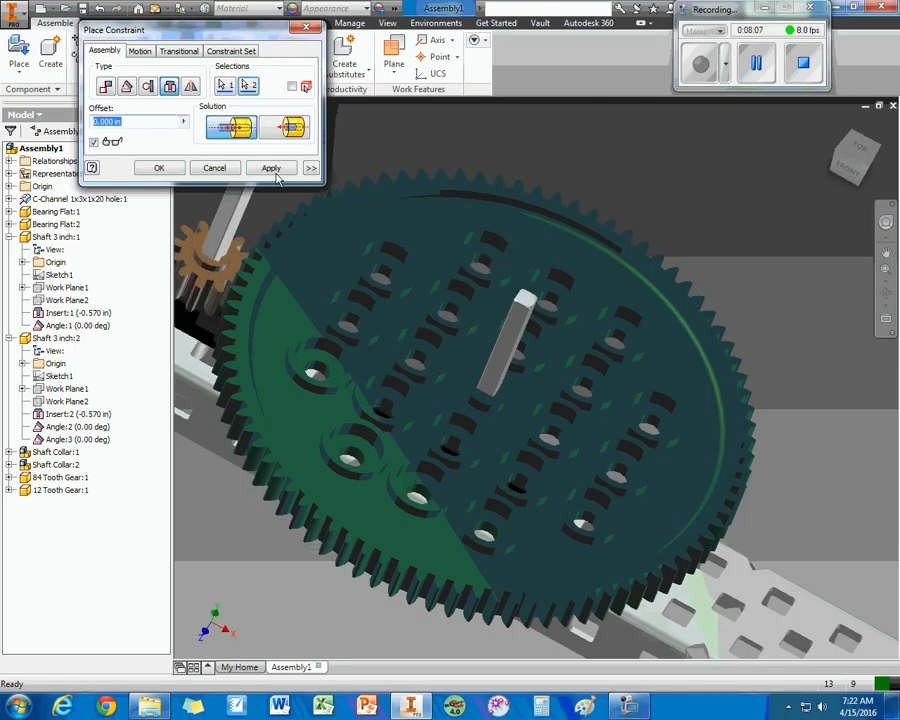
{"action": "left_click", "coordinate": [271, 168]}
{"action": "left_click", "coordinate": [214, 168]}
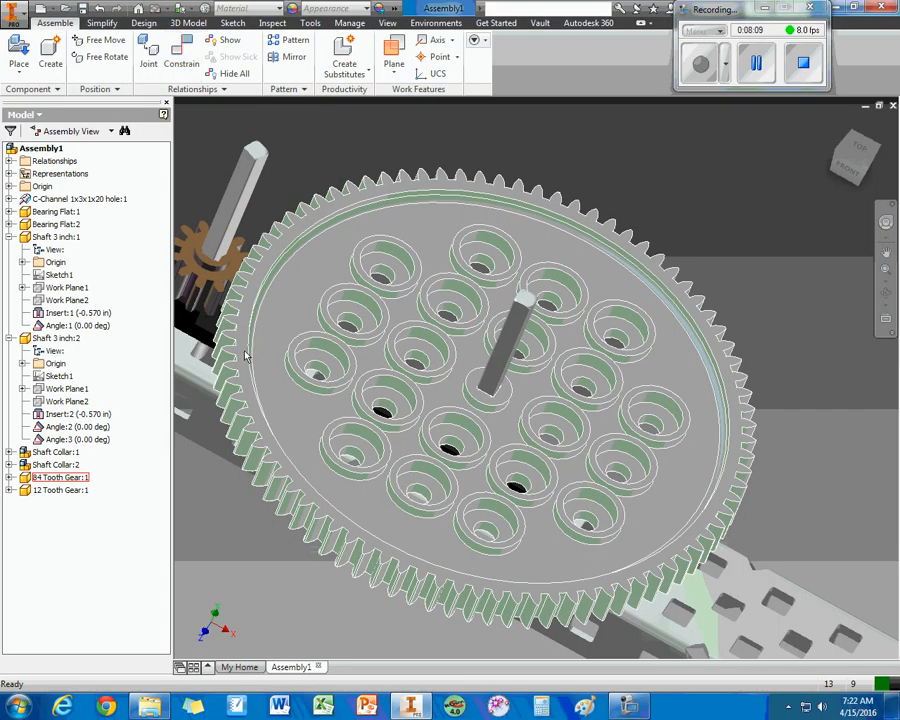
Compare the two gears' heights from the front, and undo the 12 Tooth Gear's insert constraint.
{"action": "left_click_drag", "start_coordinate": [852, 174], "coordinate": [850, 102]}
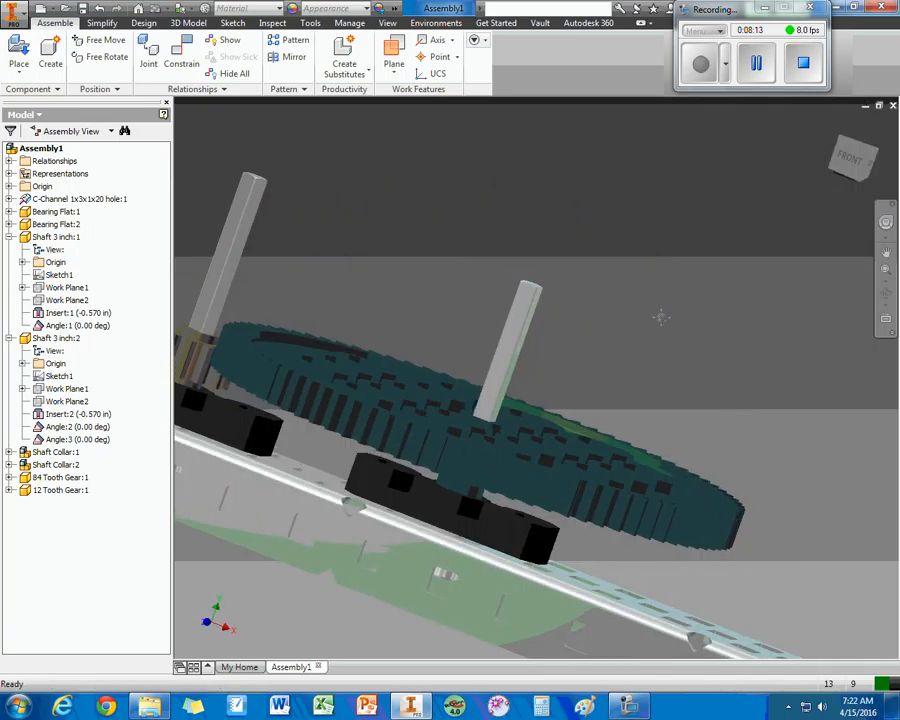
{"action": "middle_click_drag", "start_coordinate": [351, 504], "coordinate": [575, 497]}
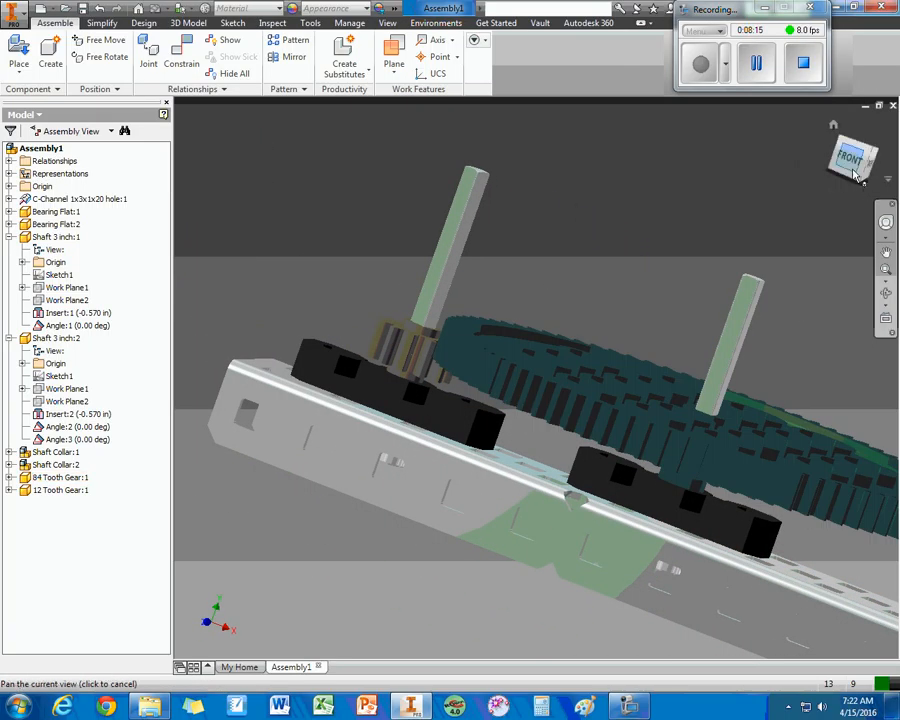
{"action": "left_click_drag", "start_coordinate": [858, 170], "coordinate": [851, 163]}
{"action": "left_click", "coordinate": [851, 163]}
{"action": "scroll", "coordinate": [384, 411], "scroll_direction": "down", "scroll_amount": 5}
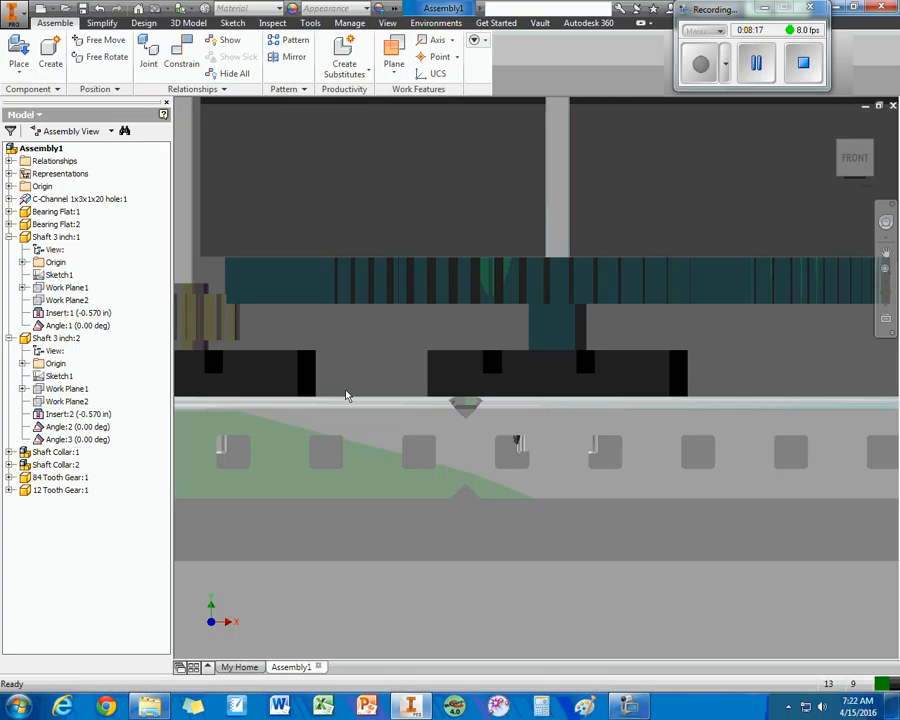
{"action": "middle_click_drag", "start_coordinate": [343, 396], "coordinate": [524, 400]}
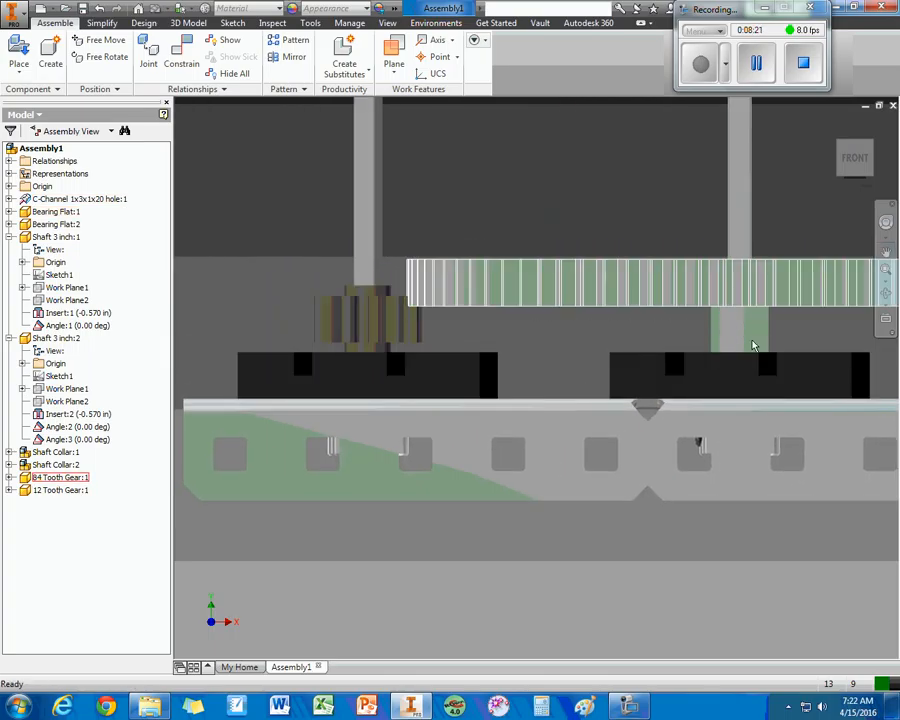
{"action": "left_click", "coordinate": [754, 345]}
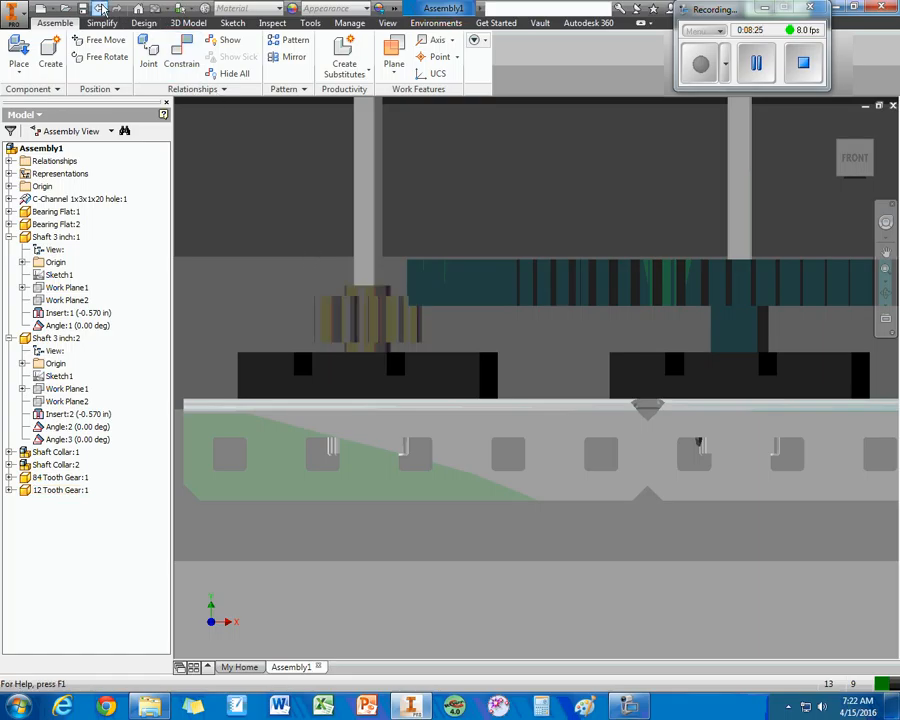
{"action": "scroll", "coordinate": [290, 248], "scroll_direction": "down", "scroll_amount": 5}
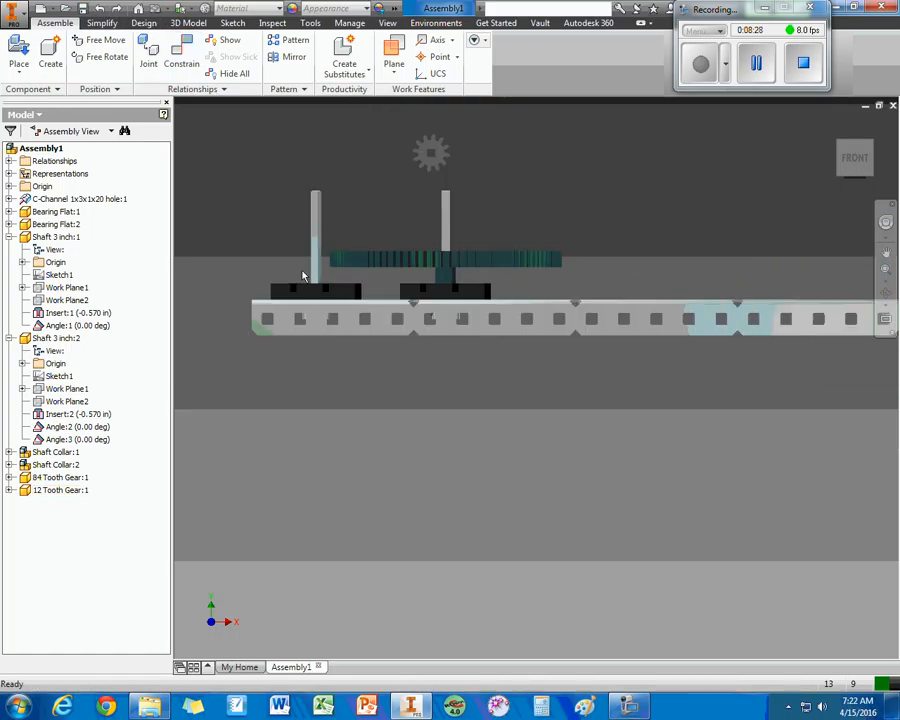
Load the Spacer 4.6 mm part from the Structure folder for placement.
{"action": "left_click", "coordinate": [18, 55]}
{"action": "left_click", "coordinate": [240, 396]}
{"action": "scroll", "coordinate": [240, 406], "scroll_direction": "down", "scroll_amount": 6}
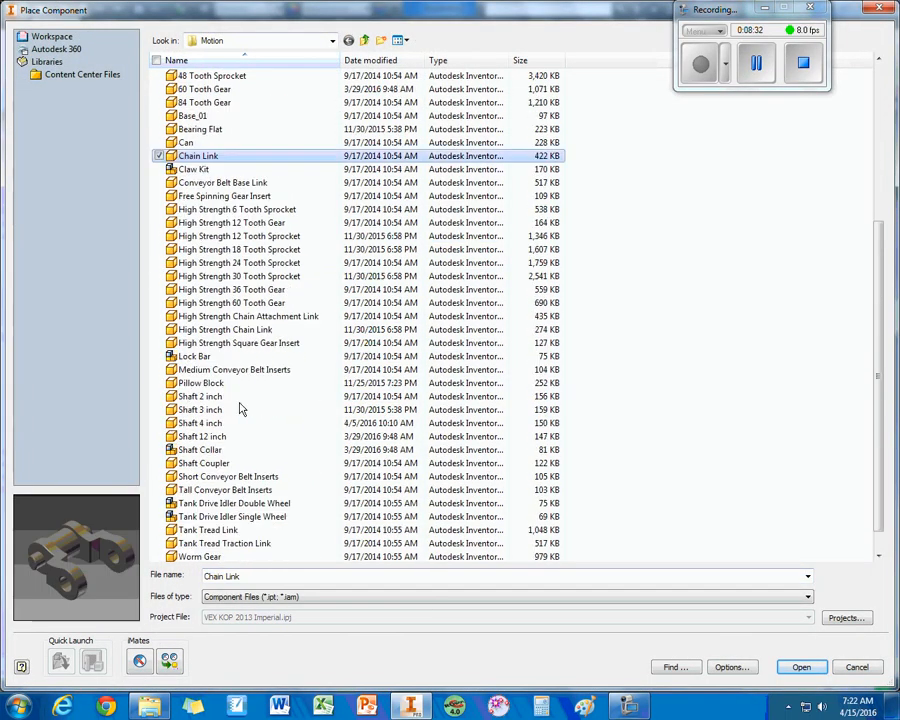
{"action": "scroll", "coordinate": [210, 394], "scroll_direction": "up", "scroll_amount": 4}
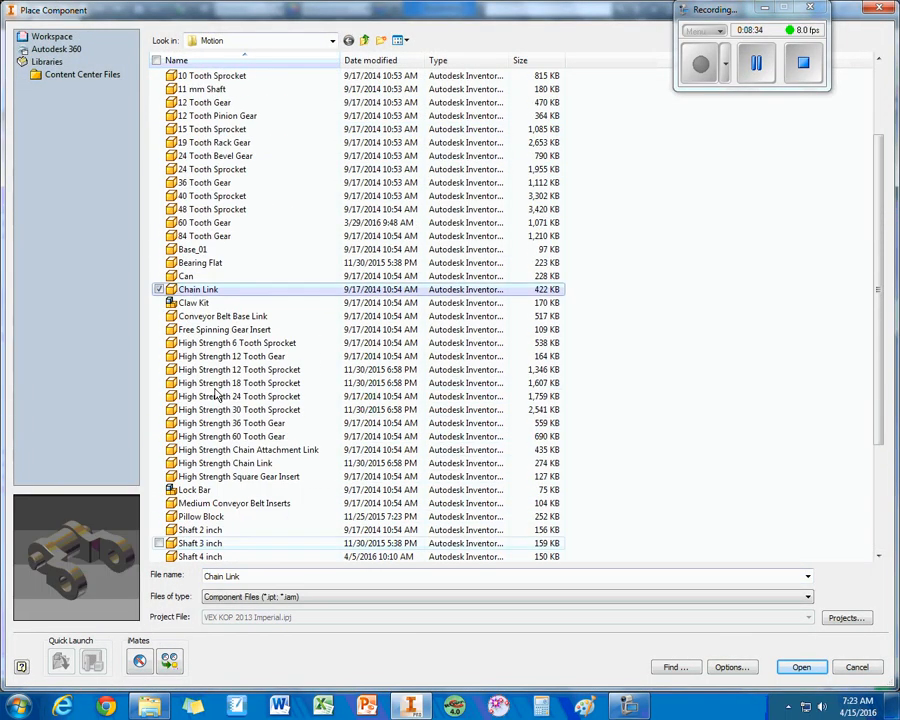
{"action": "left_click", "coordinate": [332, 40]}
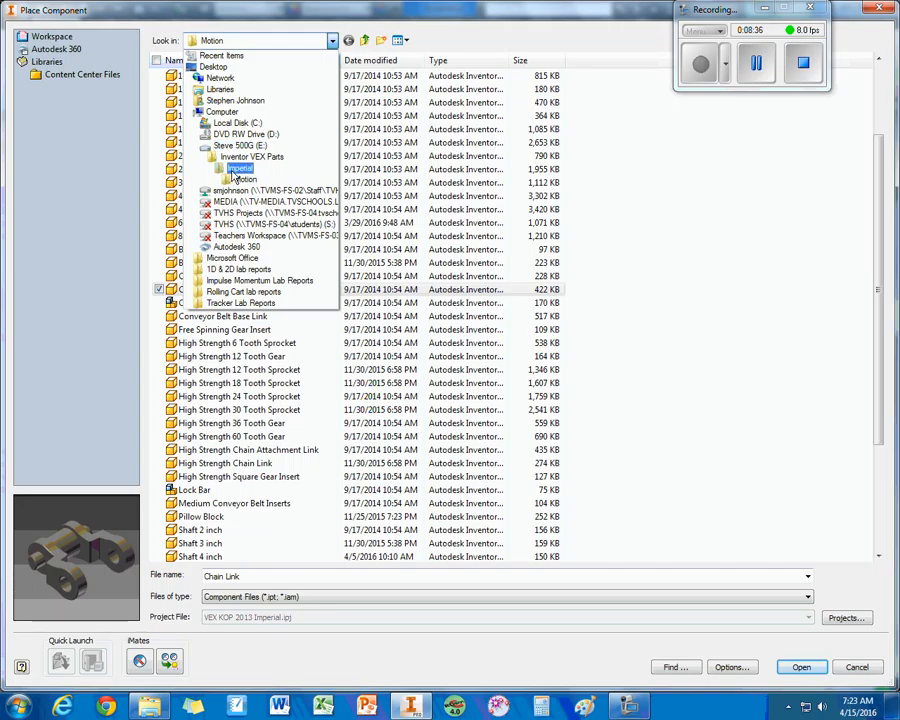
{"action": "left_click", "coordinate": [235, 175]}
{"action": "double_click", "coordinate": [221, 155]}
{"action": "scroll", "coordinate": [250, 292], "scroll_direction": "down", "scroll_amount": 5}
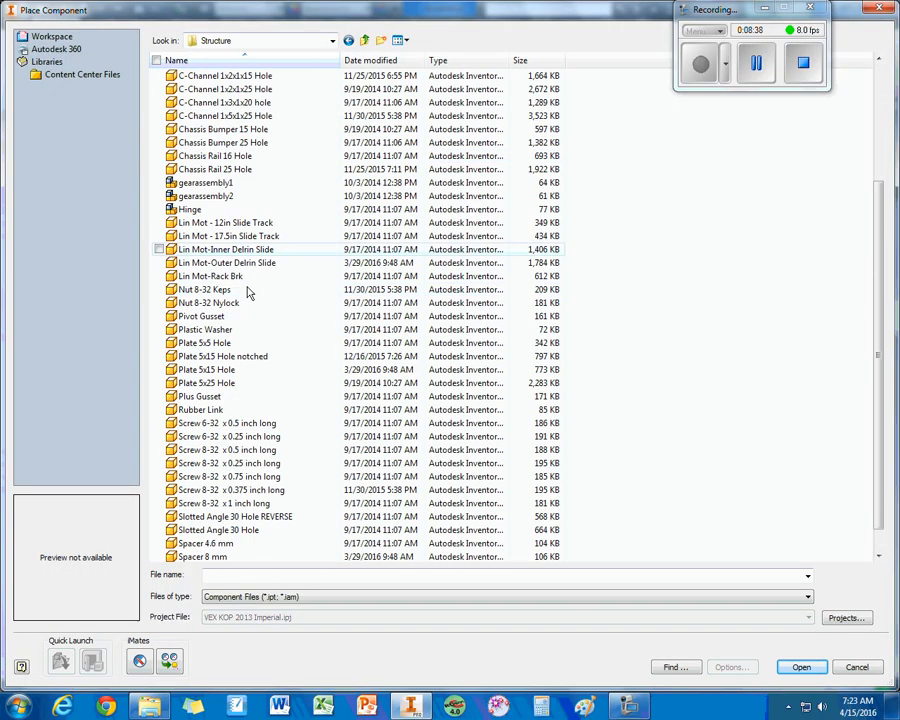
{"action": "scroll", "coordinate": [250, 298], "scroll_direction": "down", "scroll_amount": 1}
{"action": "left_click", "coordinate": [226, 517]}
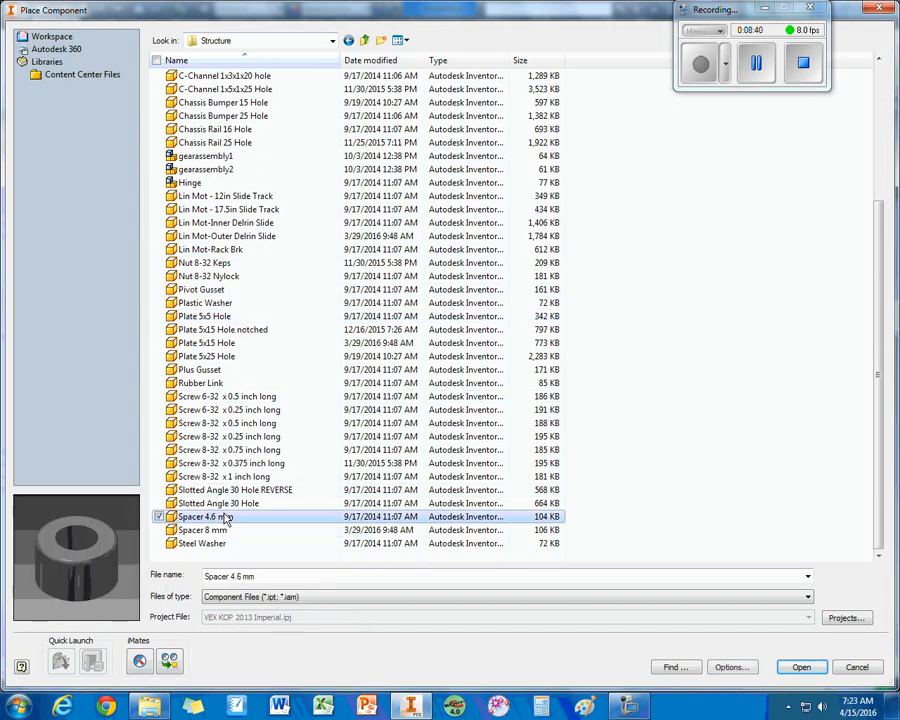
{"action": "double_click", "coordinate": [226, 517]}
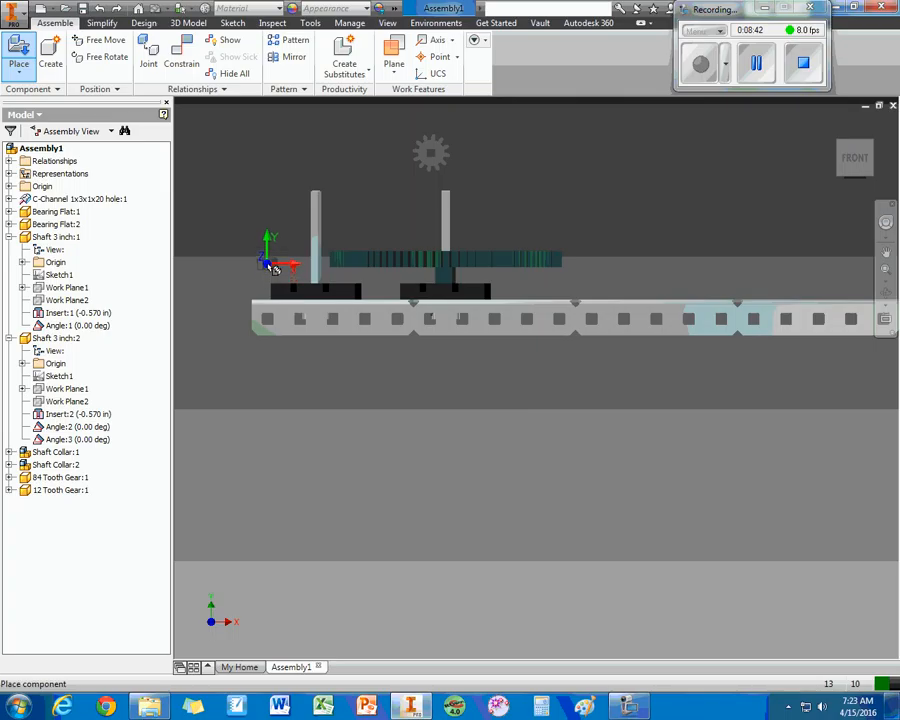
Rotate the spacer 90° about X and place one instance beside the shaft nearer the channel's end.
{"action": "scroll", "coordinate": [275, 282], "scroll_direction": "up", "scroll_amount": 5}
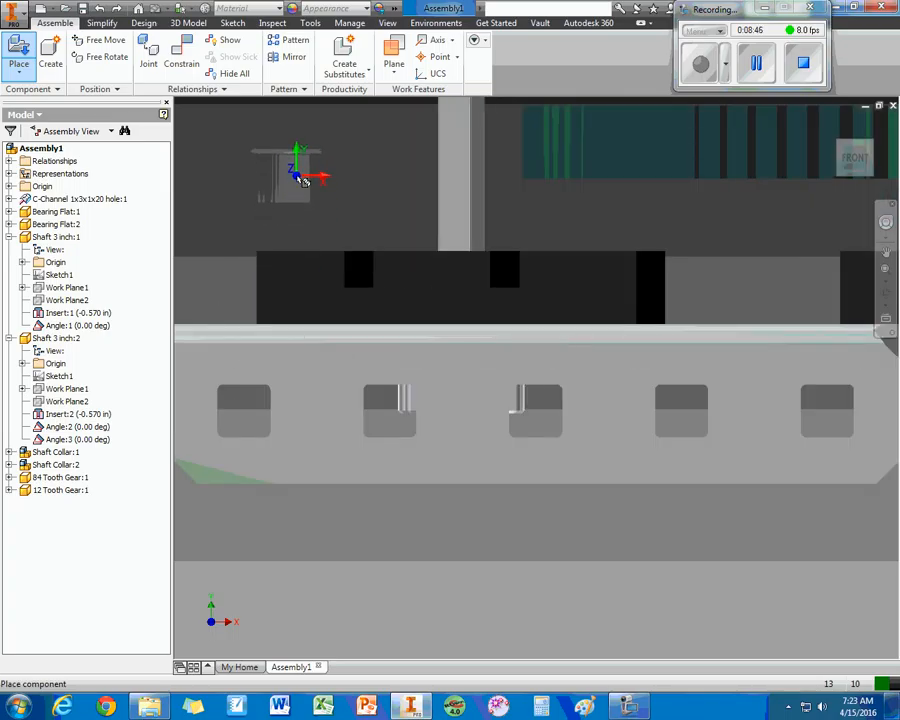
{"action": "right_click", "coordinate": [297, 177]}
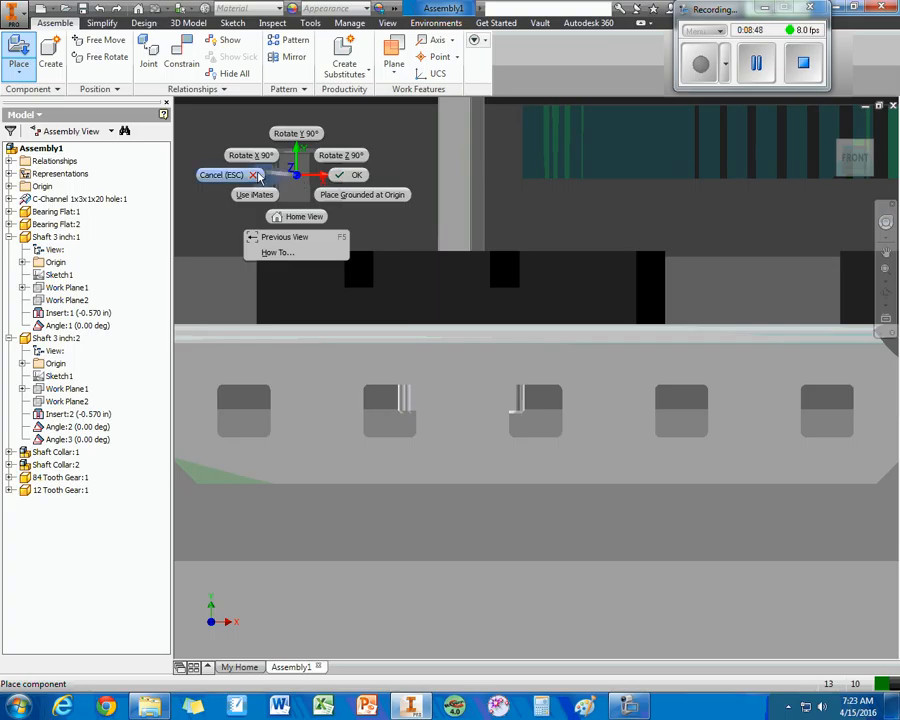
{"action": "left_click", "coordinate": [250, 156]}
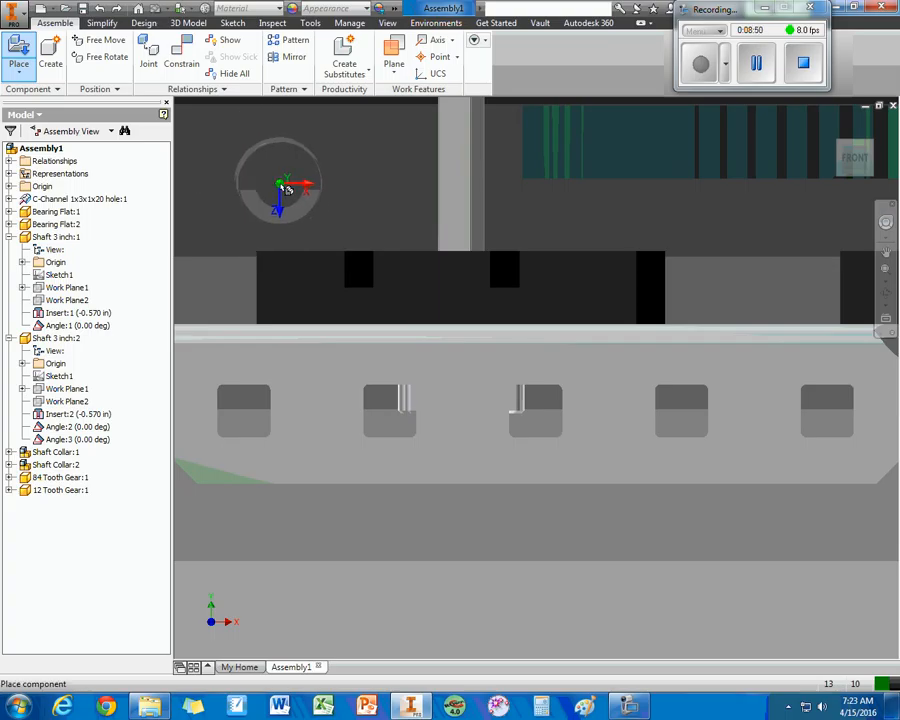
{"action": "left_click", "coordinate": [280, 182]}
{"action": "right_click", "coordinate": [355, 186]}
{"action": "left_click", "coordinate": [390, 188]}
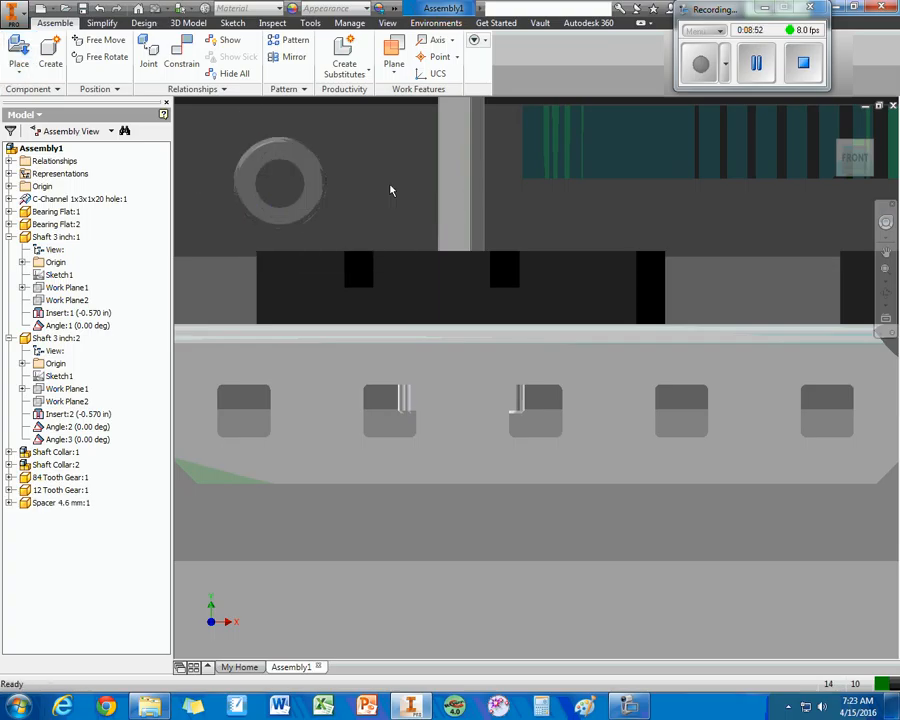
Insert the spacer's end edge onto the Bearing Flat's center hole around the shaft nearer the channel's end, with a 0.000 in offset.
{"action": "middle_click_drag", "start_coordinate": [394, 185], "coordinate": [426, 213], "text": "shift"}
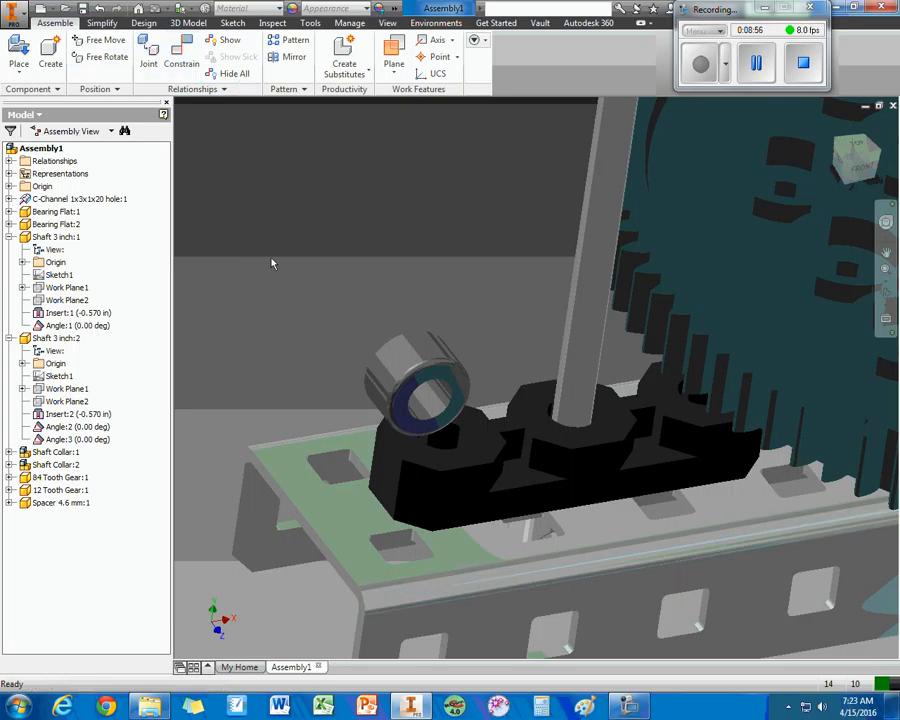
{"action": "key", "text": "c"}
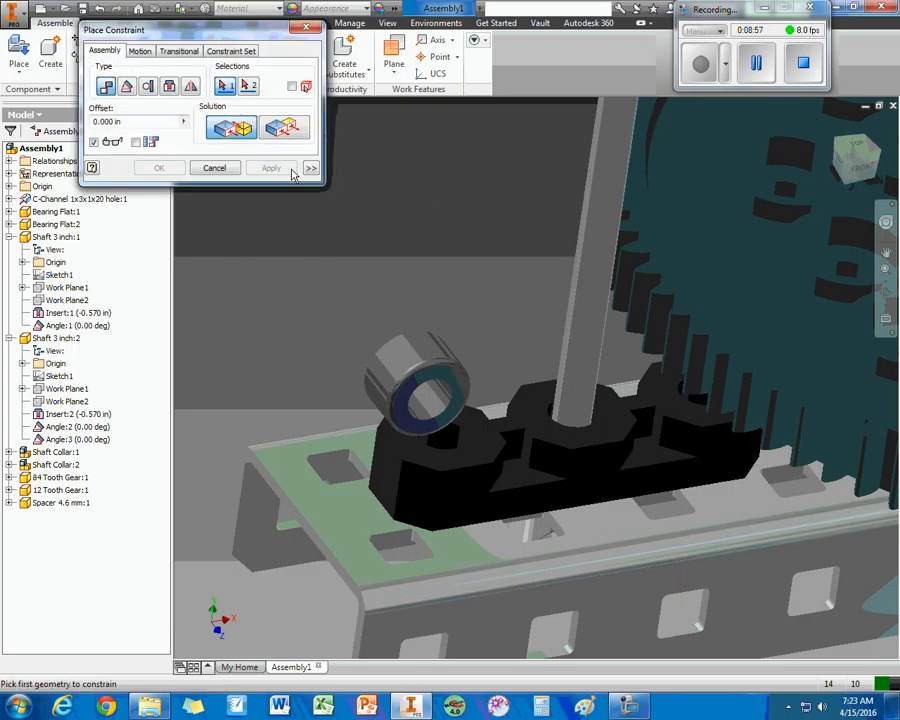
{"action": "left_click", "coordinate": [170, 87]}
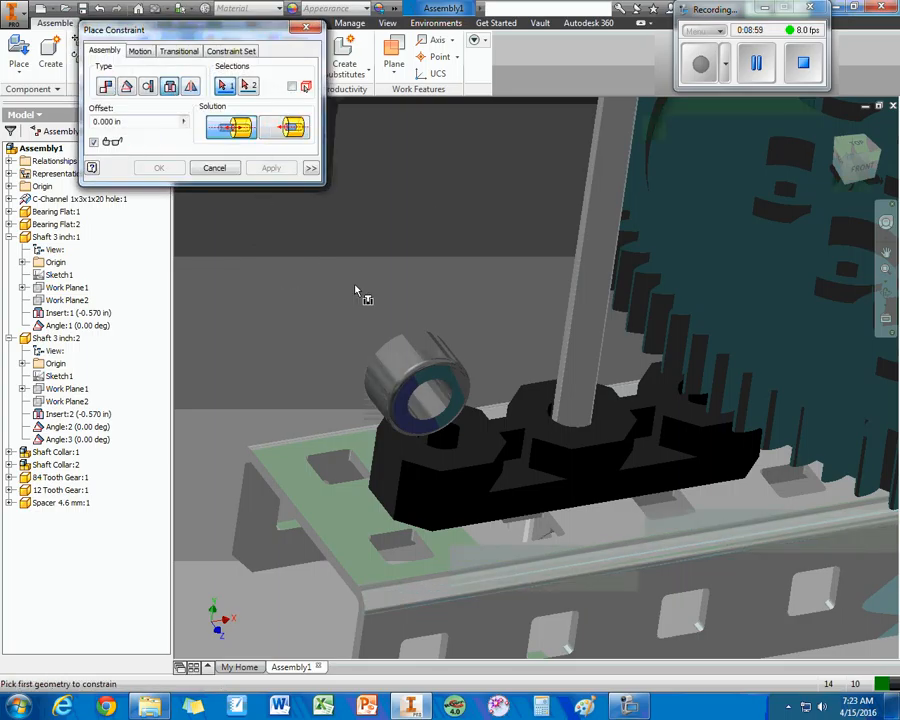
{"action": "left_click", "coordinate": [398, 348]}
{"action": "left_click", "coordinate": [566, 425]}
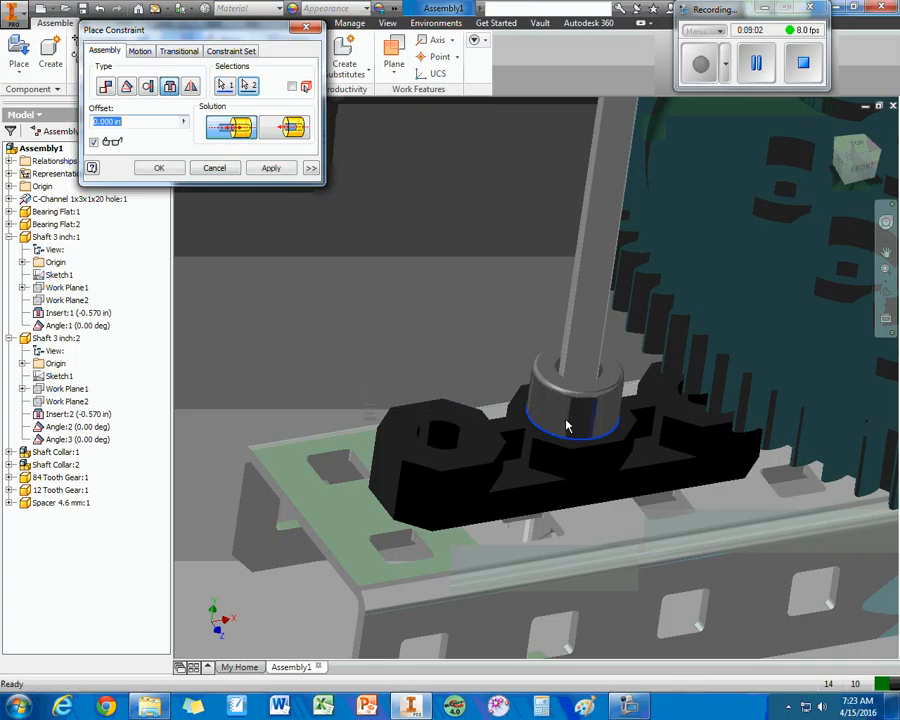
{"action": "left_click", "coordinate": [272, 168]}
{"action": "left_click", "coordinate": [215, 167]}
{"action": "key", "text": "F2"}
{"action": "left_click_drag", "start_coordinate": [396, 257], "coordinate": [316, 361]}
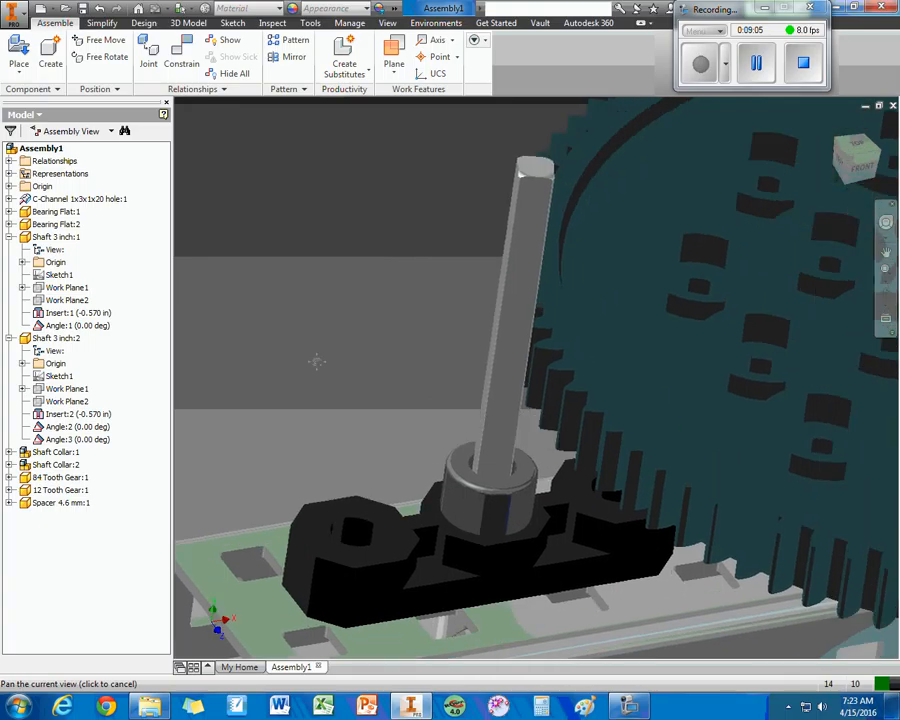
Move the 12 Tooth Gear to the open area beside the shaft nearer the channel's end.
{"action": "middle_click_drag", "start_coordinate": [316, 361], "coordinate": [299, 402]}
{"action": "scroll", "coordinate": [299, 402], "scroll_direction": "up", "scroll_amount": 3}
{"action": "left_click_drag", "start_coordinate": [742, 212], "coordinate": [290, 340]}
{"action": "left_click", "coordinate": [337, 274]}
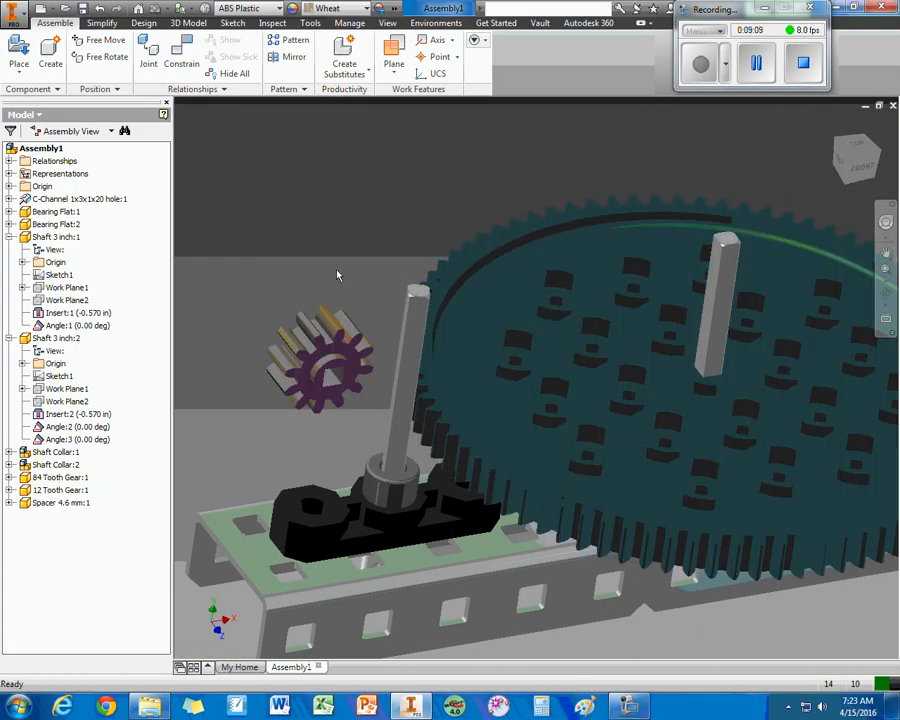
Insert the 12 Tooth Gear's hub edge onto the spacer's upper circular edge with a 0.000 in offset.
{"action": "key", "text": "c"}
{"action": "left_click", "coordinate": [169, 87]}
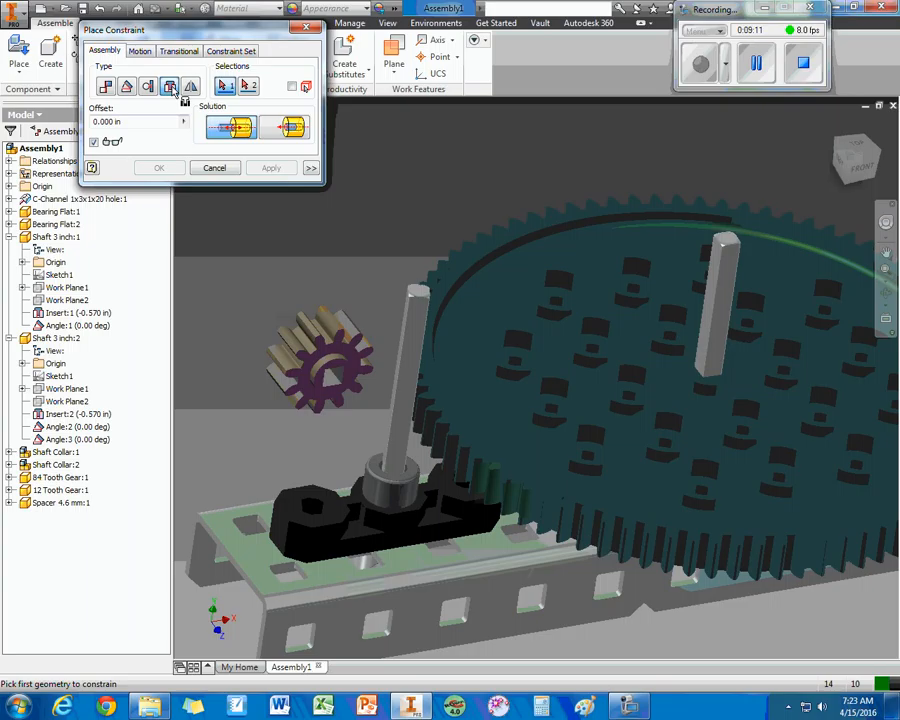
{"action": "left_click", "coordinate": [342, 375]}
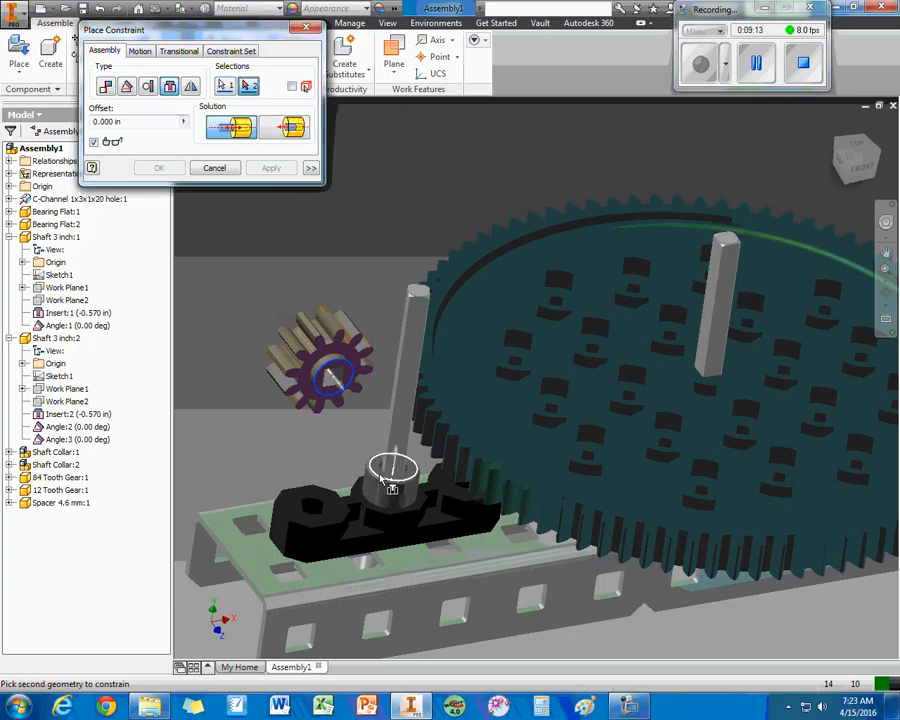
{"action": "left_click", "coordinate": [393, 469]}
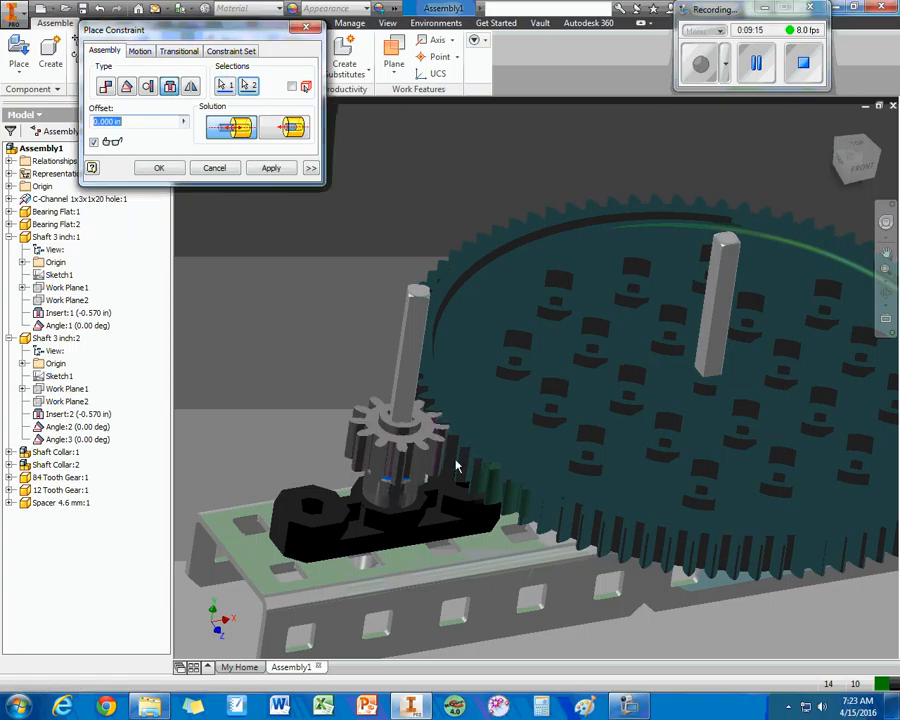
{"action": "left_click", "coordinate": [270, 169]}
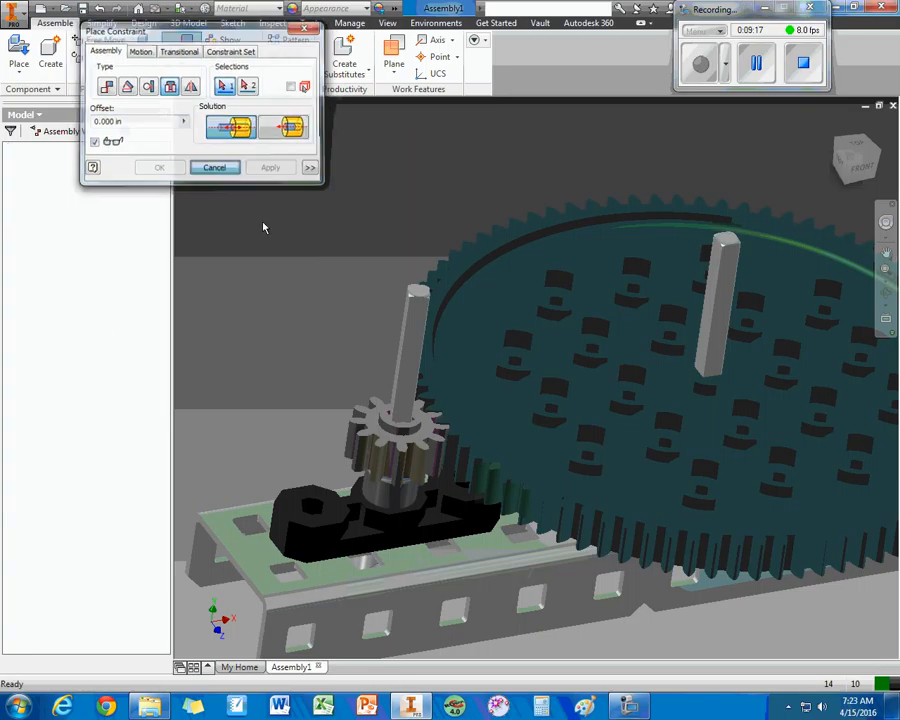
{"action": "key", "text": "Escape"}
Free-move the 12 Tooth Gear partly off its shaft to expose the inner faces of its square bore.
{"action": "middle_click_drag", "start_coordinate": [311, 251], "coordinate": [303, 279], "text": "shift"}
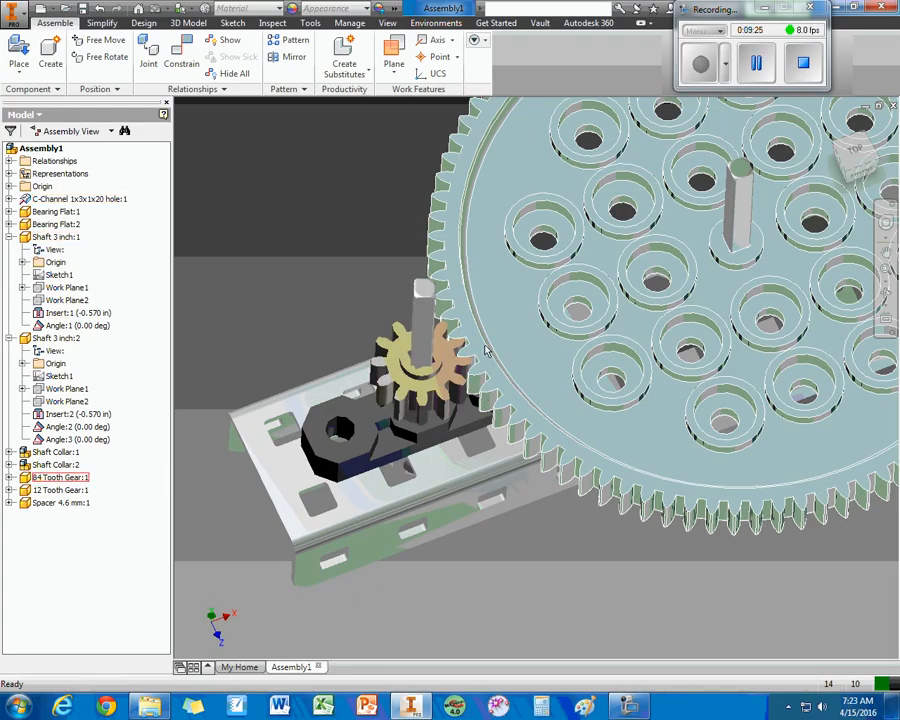
{"action": "left_click_drag", "start_coordinate": [443, 397], "coordinate": [367, 372]}
{"action": "left_click", "coordinate": [100, 40]}
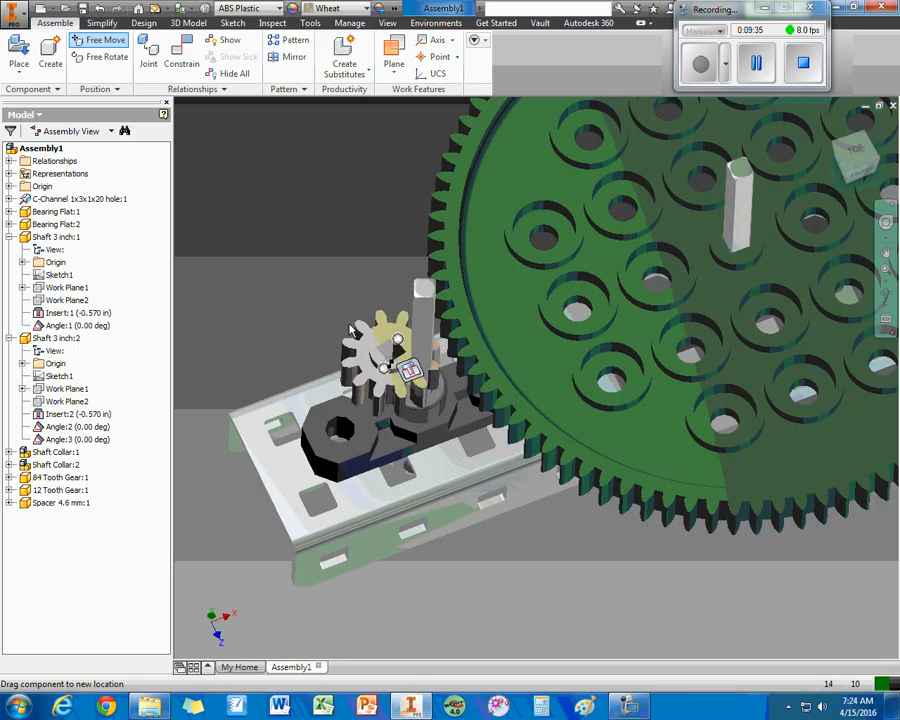
Constrain the 12 Tooth Gear's square bore face to the shaft's flat face with an undirected angle of 0.00 deg, and test the gear's movement.
{"action": "key", "text": "c"}
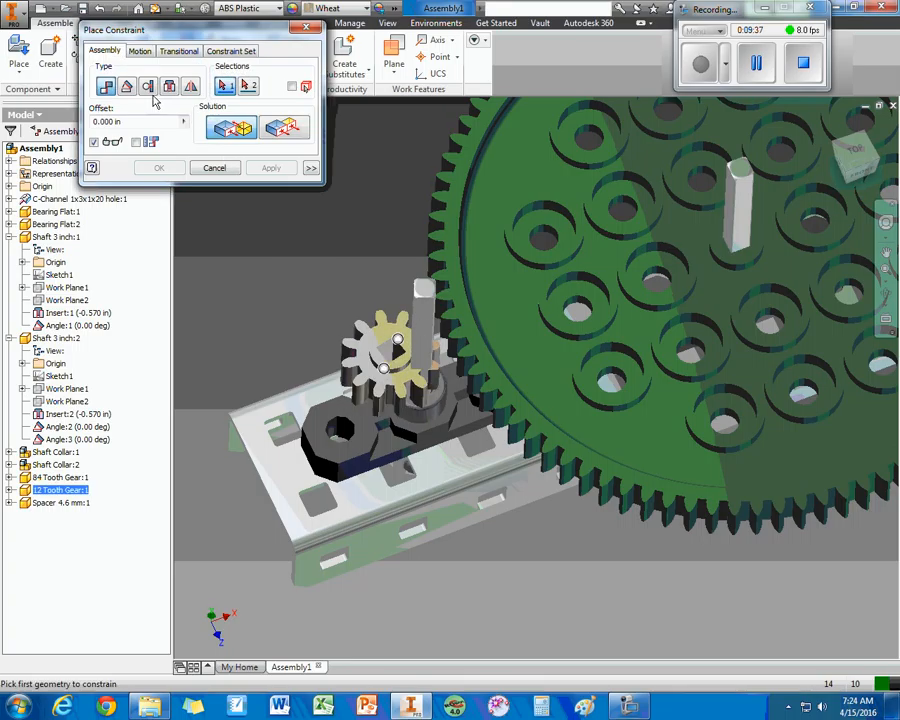
{"action": "left_click", "coordinate": [128, 87]}
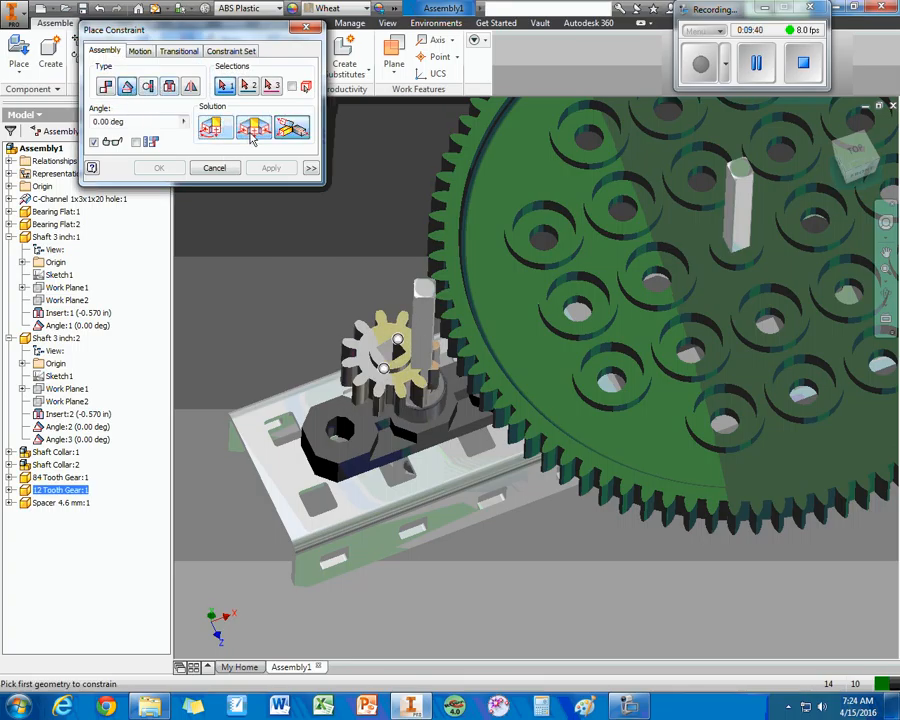
{"action": "left_click", "coordinate": [251, 135]}
{"action": "left_click", "coordinate": [390, 351]}
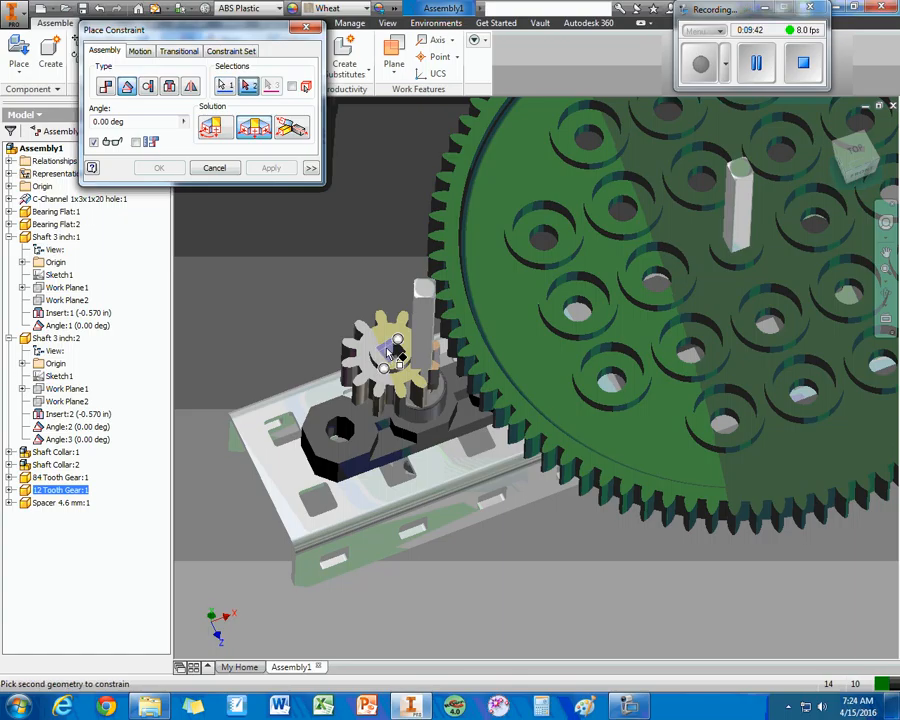
{"action": "left_click", "coordinate": [422, 360]}
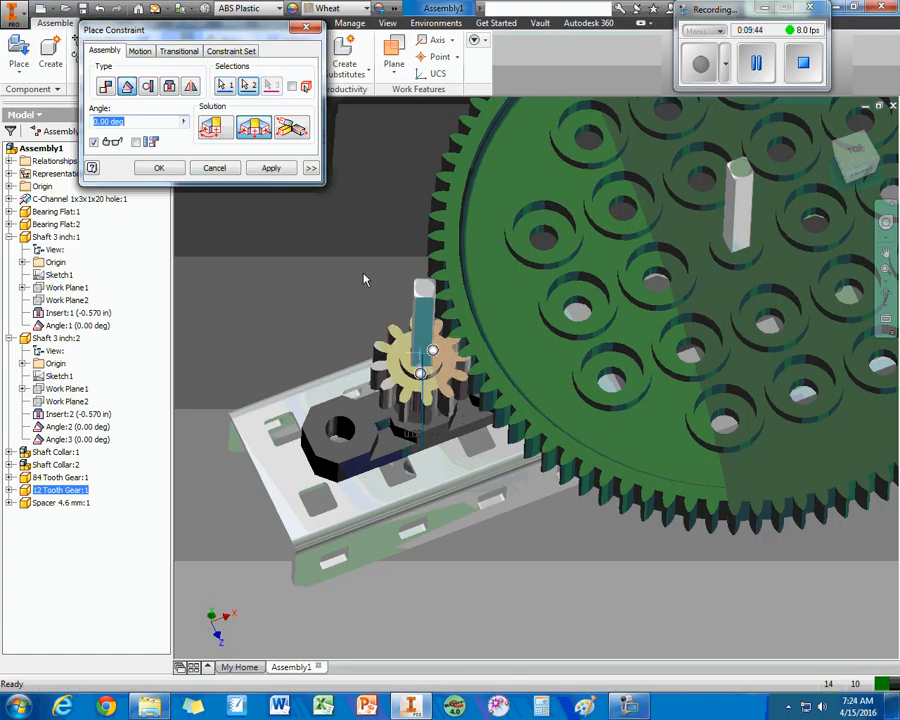
{"action": "left_click", "coordinate": [268, 166]}
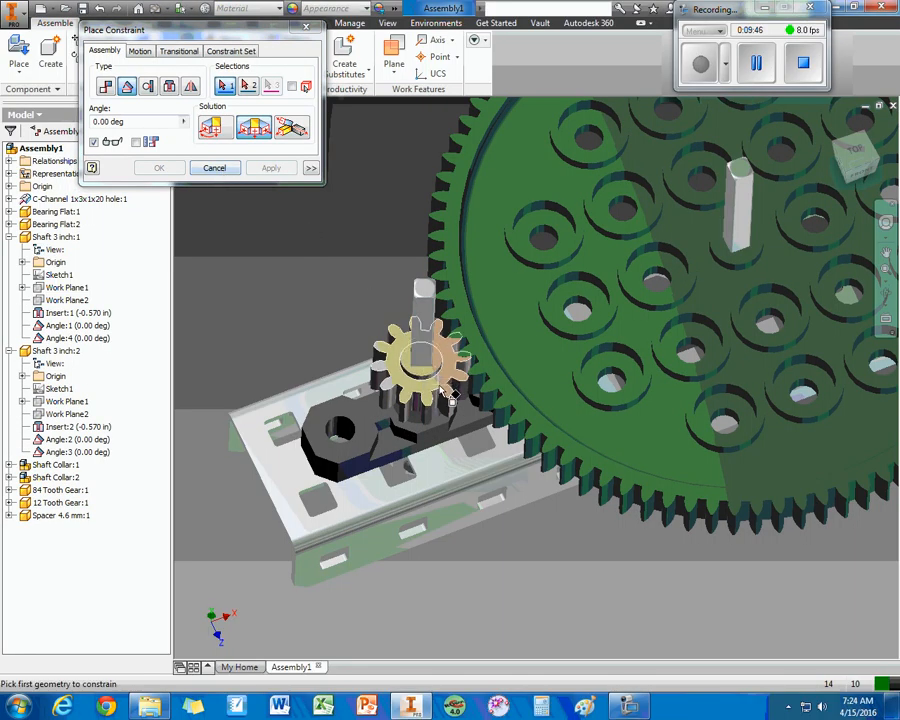
{"action": "left_click", "coordinate": [214, 167]}
{"action": "left_click", "coordinate": [428, 395]}
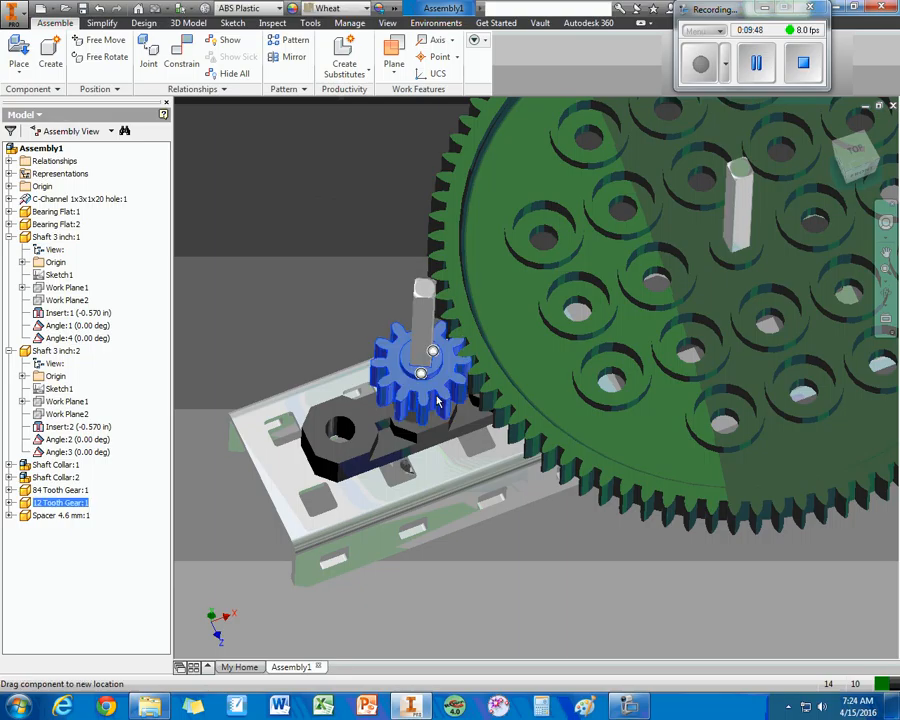
{"action": "left_click", "coordinate": [323, 284]}
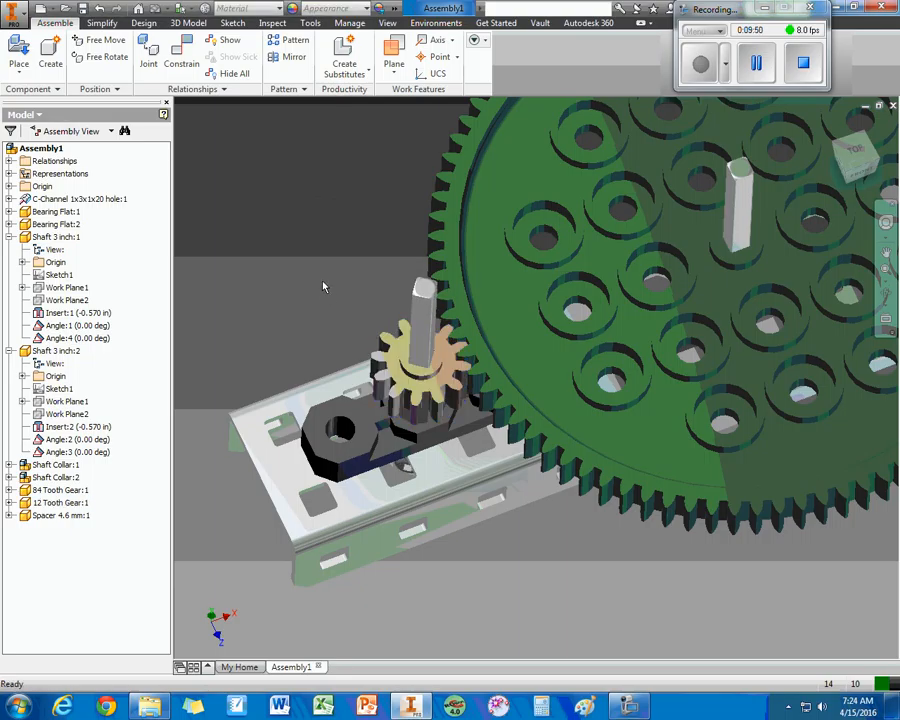
Apply a reverse-direction rotation motion constraint from the 12 Tooth Gear to the 84 Tooth Gear with a ratio of 12/84.
{"action": "middle_click_drag", "start_coordinate": [323, 284], "coordinate": [286, 381]}
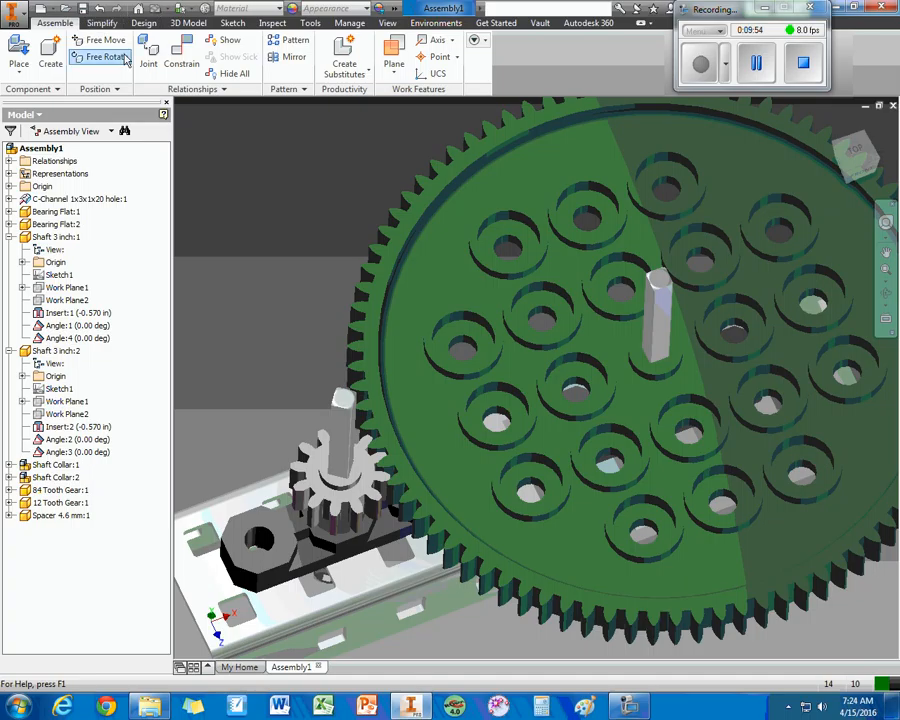
{"action": "left_click", "coordinate": [181, 55]}
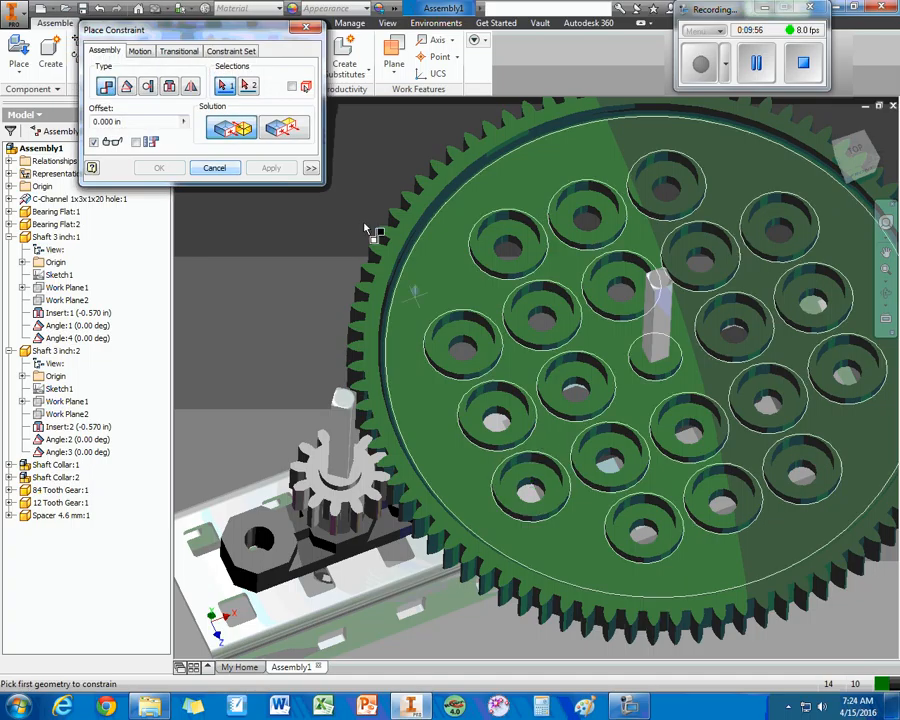
{"action": "left_click", "coordinate": [141, 52]}
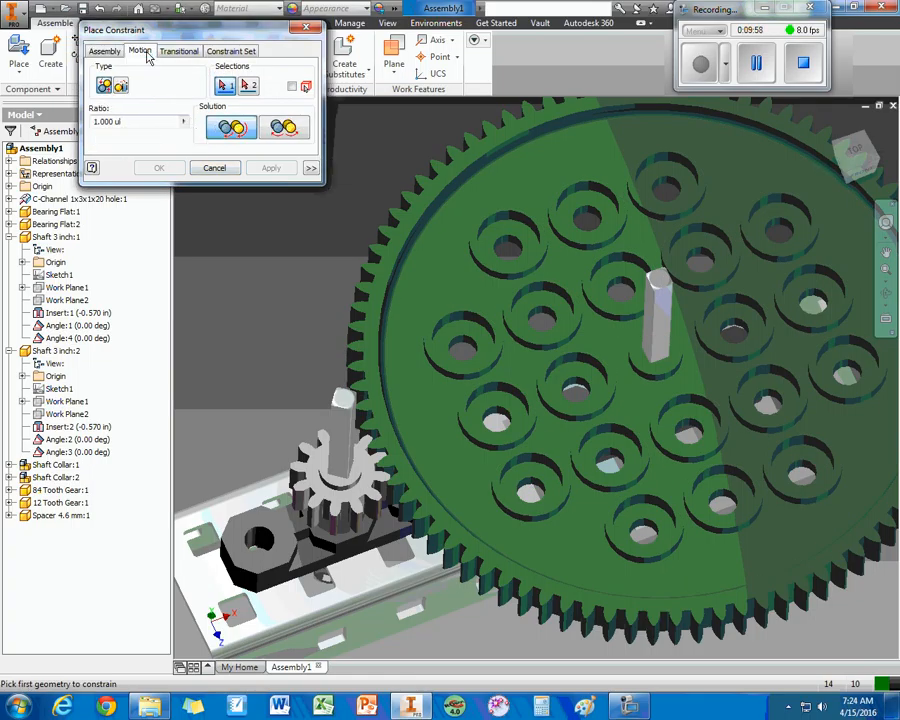
{"action": "left_click", "coordinate": [285, 135]}
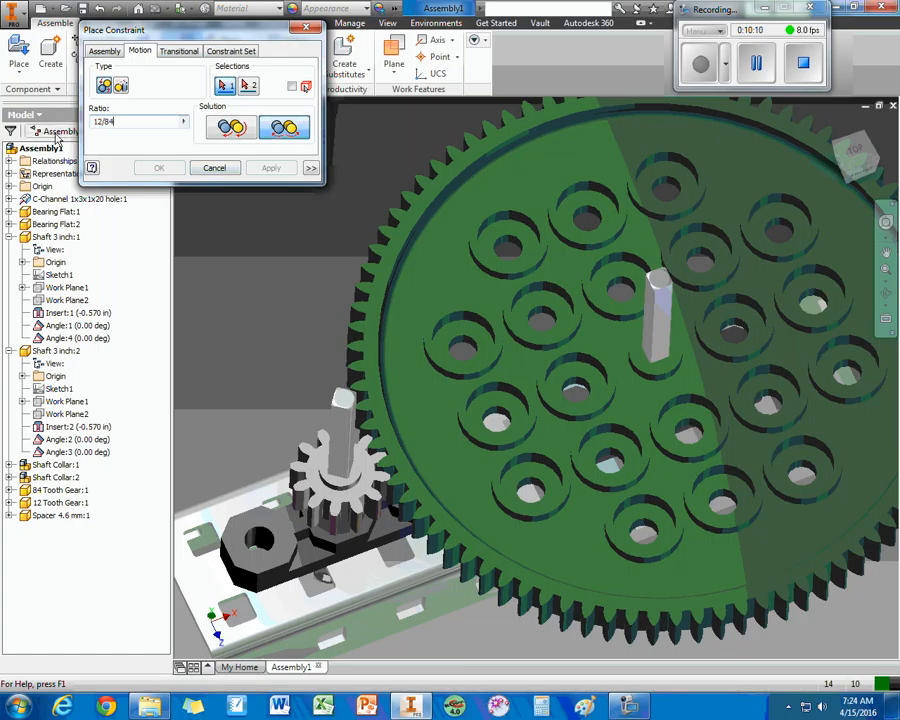
{"action": "left_click", "coordinate": [360, 495]}
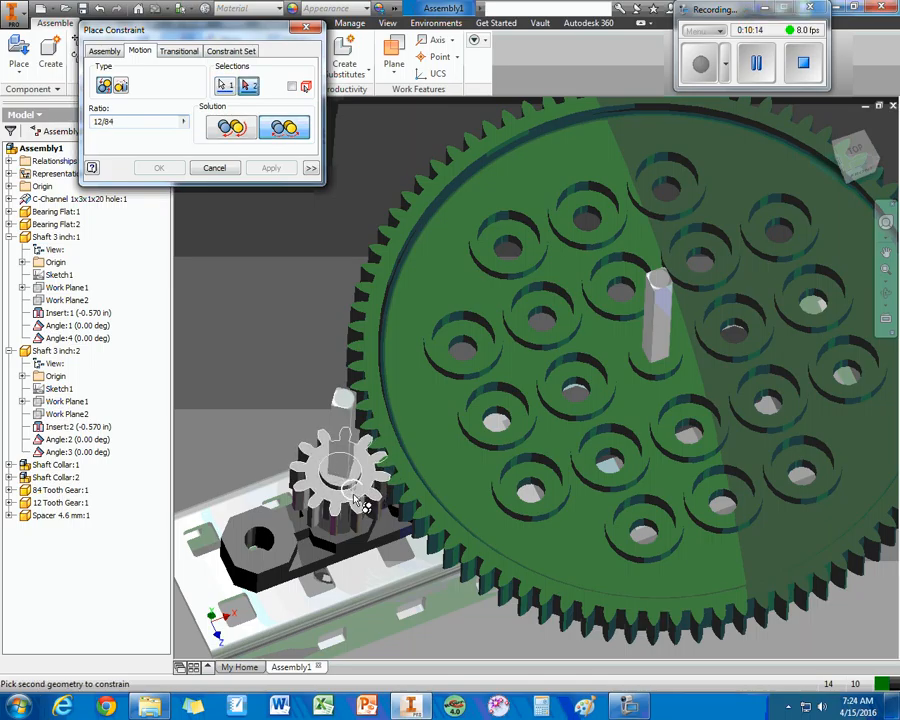
{"action": "left_click", "coordinate": [408, 488]}
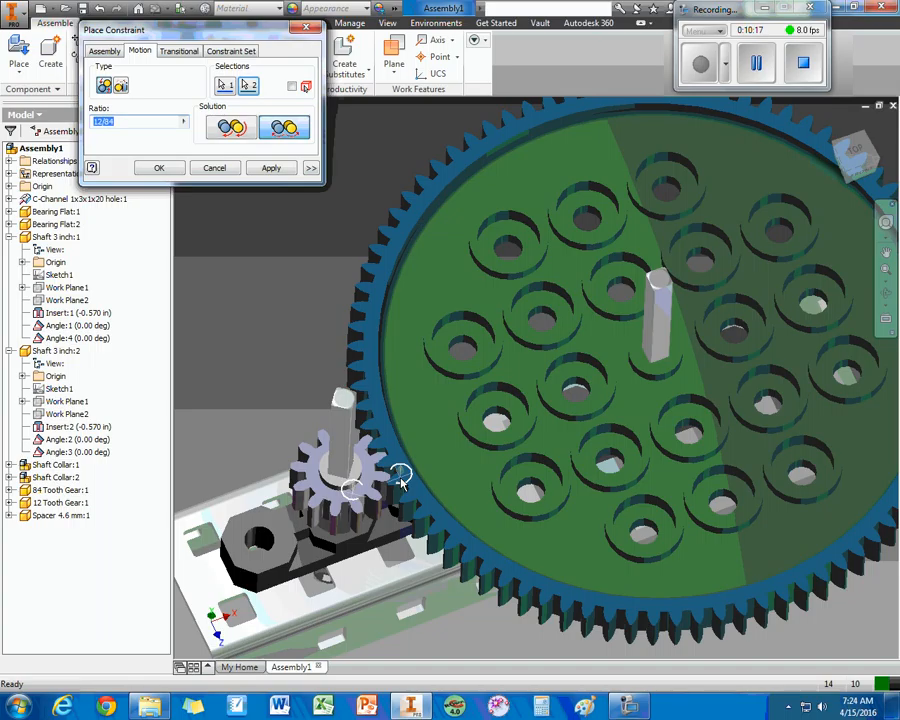
{"action": "left_click", "coordinate": [282, 168]}
{"action": "left_click", "coordinate": [213, 167]}
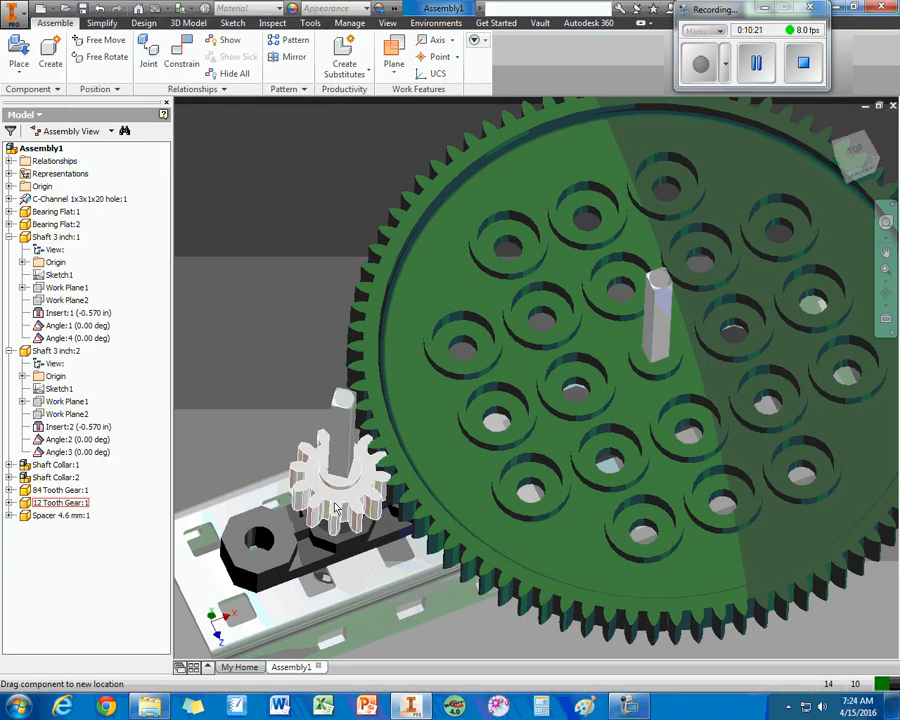
Try rotating the 12 Tooth Gear and the 84 Tooth Gear to test the motion constraint.
{"action": "left_click_drag", "start_coordinate": [337, 510], "coordinate": [362, 476]}
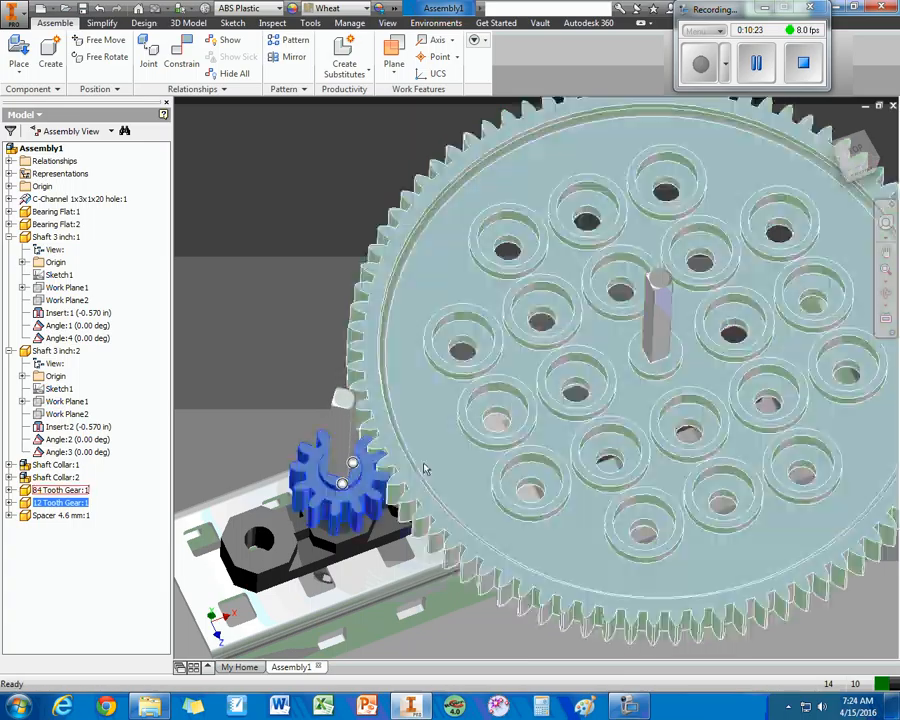
{"action": "left_click_drag", "start_coordinate": [424, 468], "coordinate": [432, 366]}
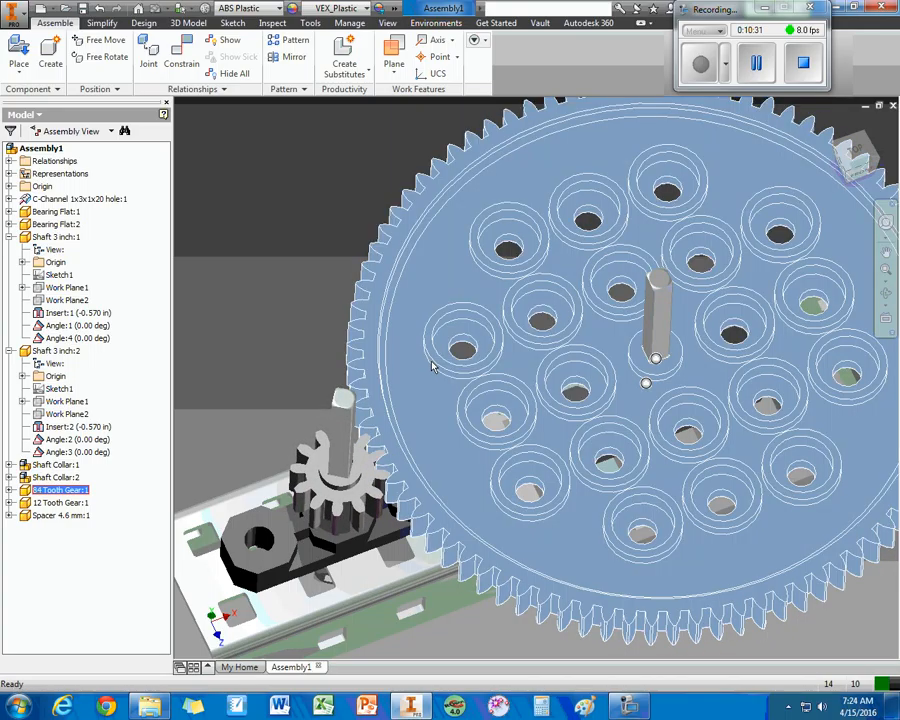